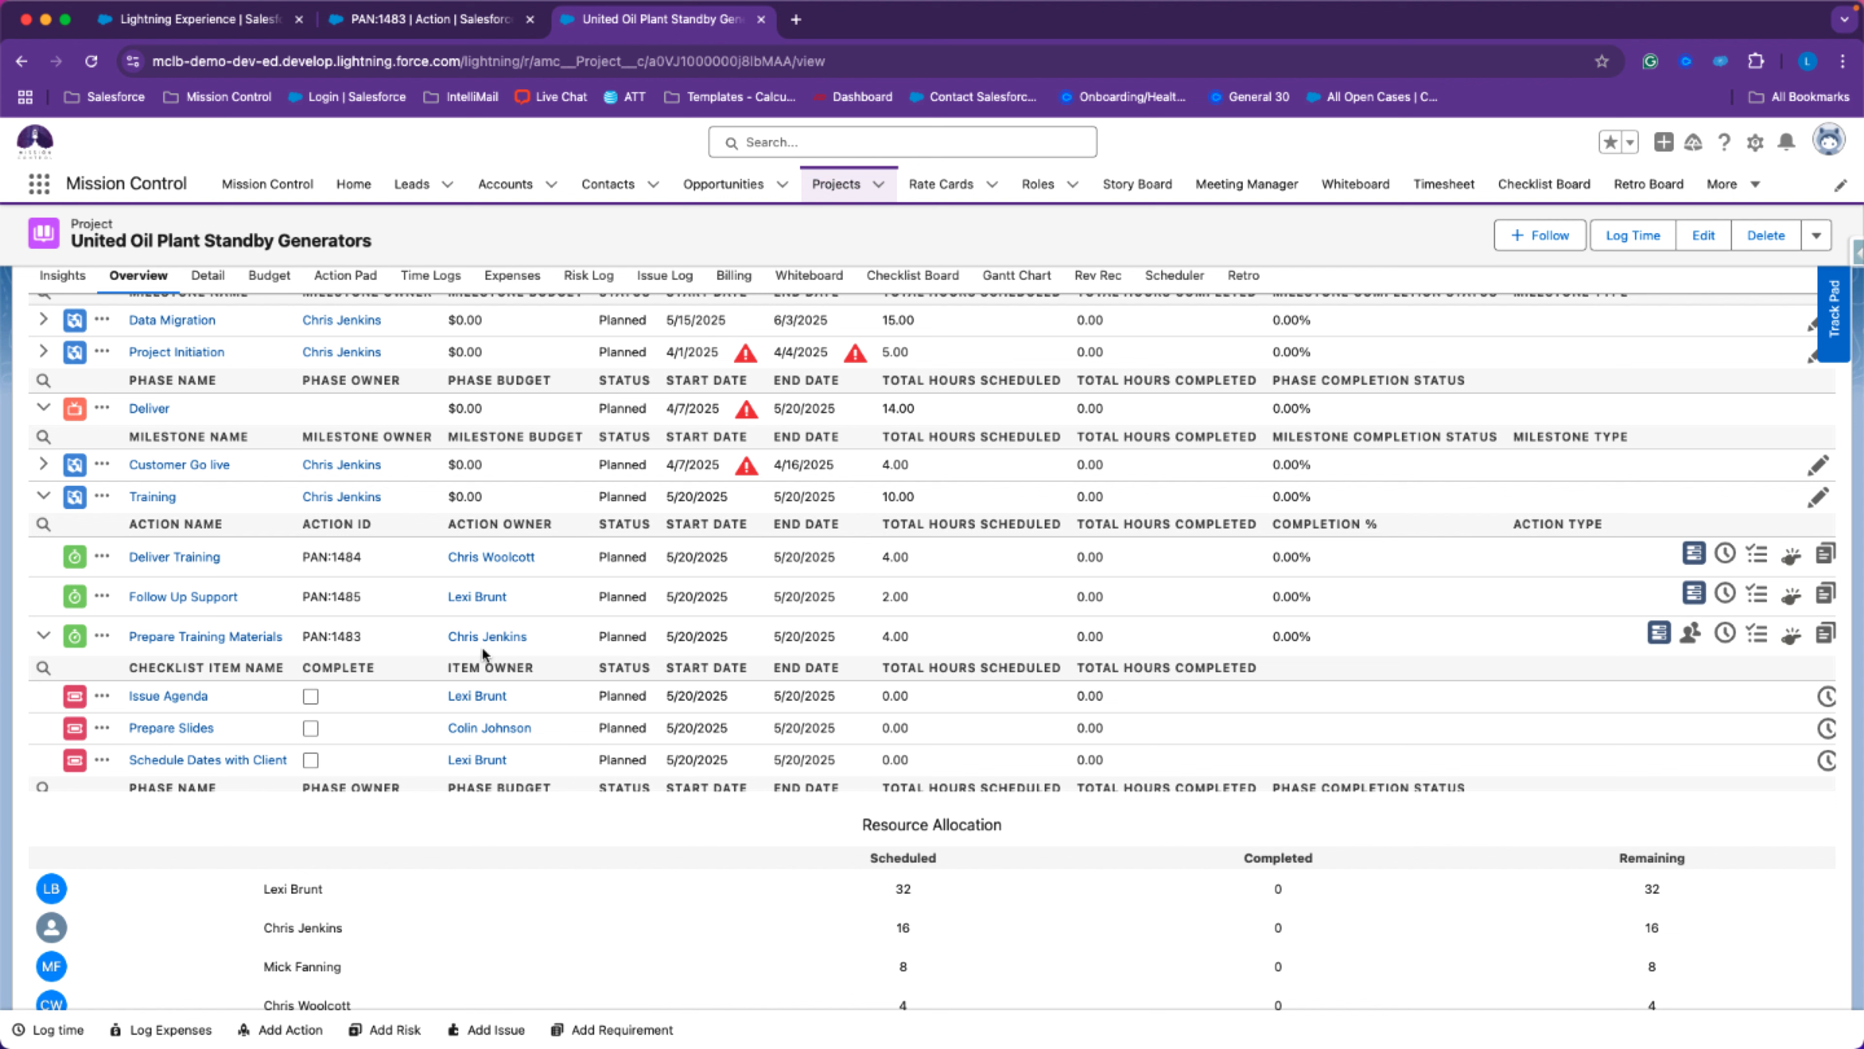
Review the Project Automation Settings, including the options on contributor management and action hours override from checklist items.
{"action": "left_click", "coordinate": [178, 24]}
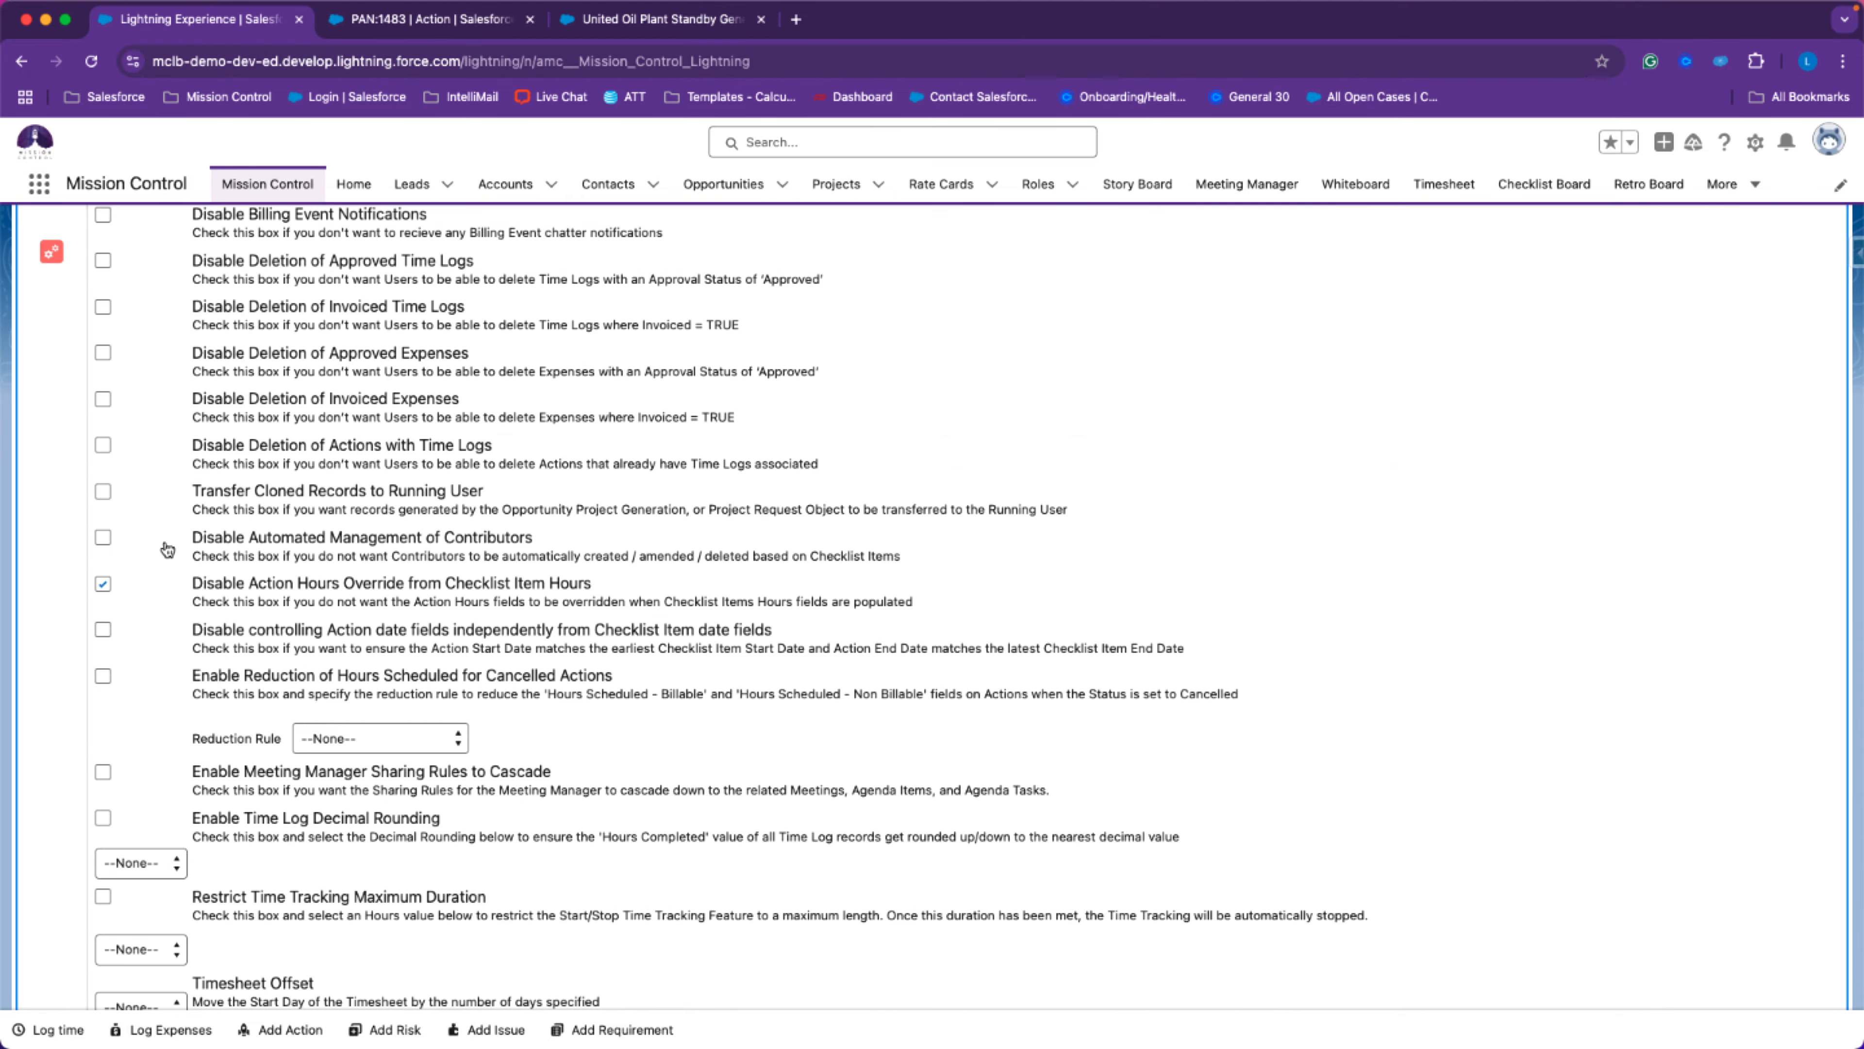
{"action": "scroll", "coordinate": [170, 510], "scroll_direction": "up", "scroll_amount": 7}
{"action": "scroll", "coordinate": [169, 510], "scroll_direction": "up", "scroll_amount": 15}
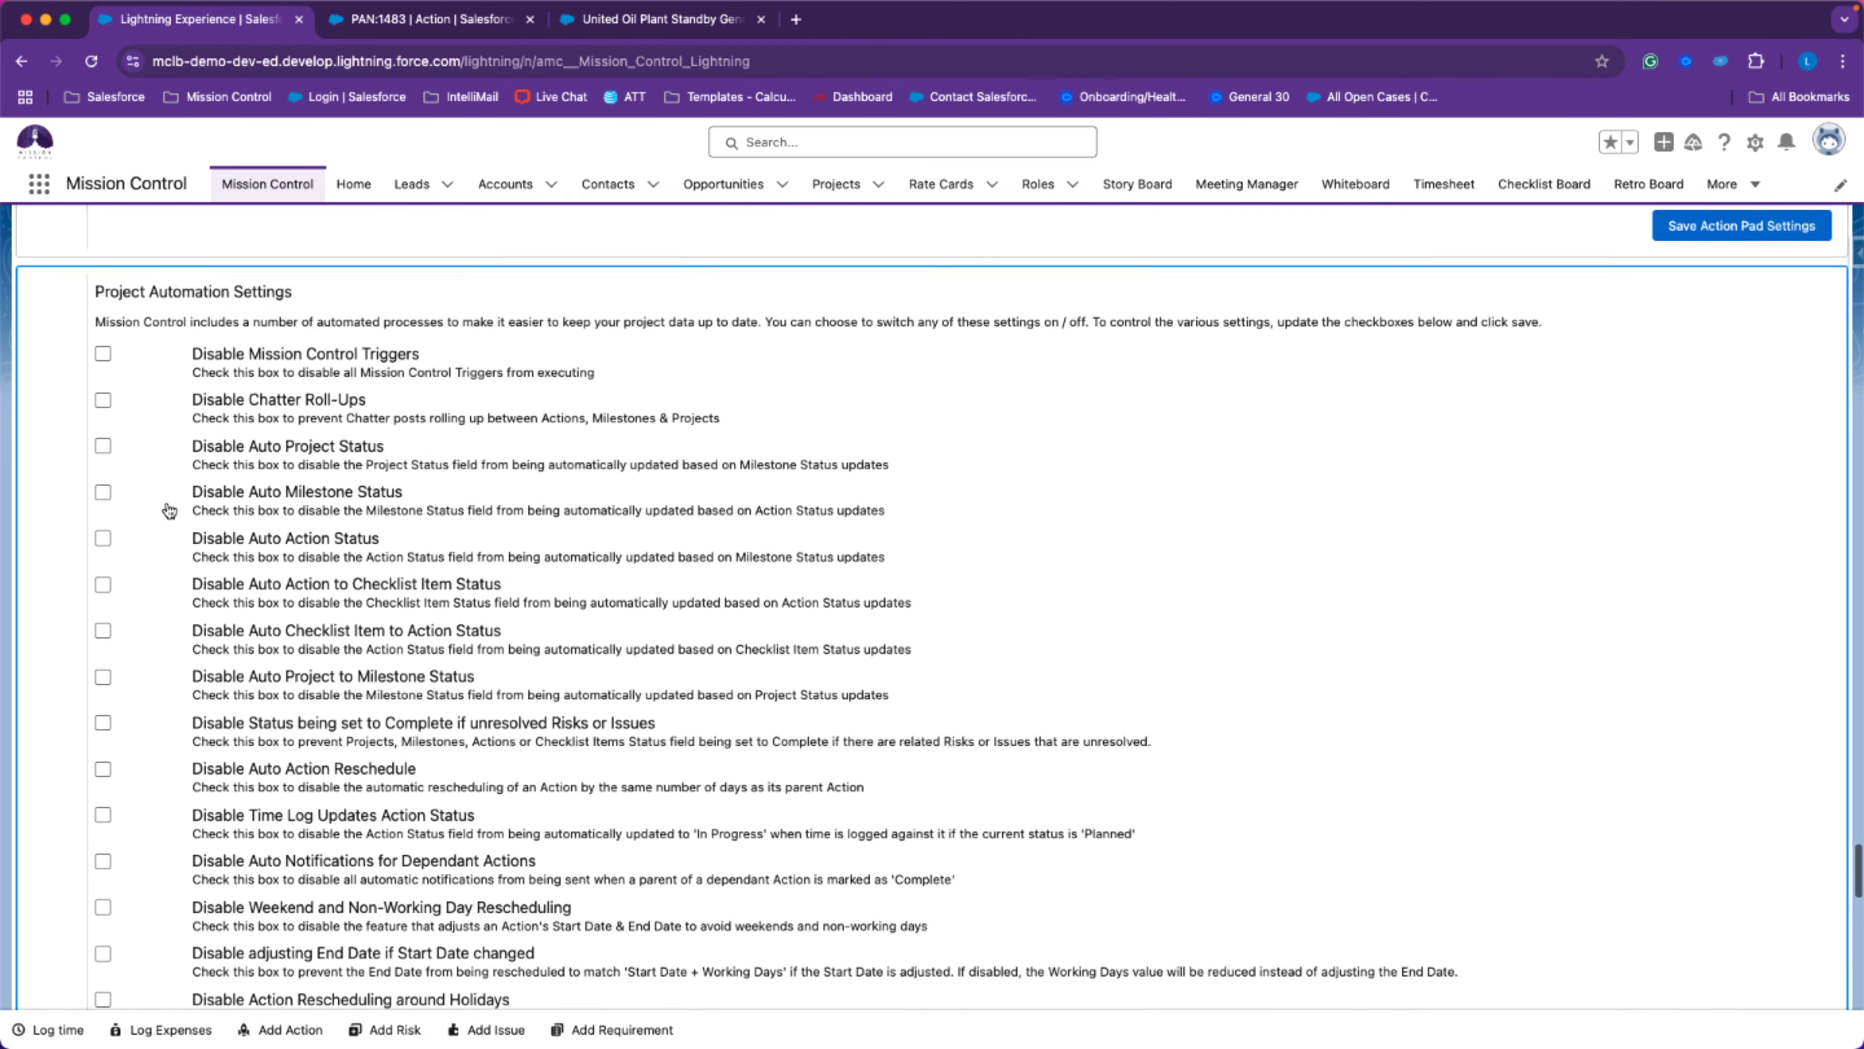
{"action": "scroll", "coordinate": [161, 705], "scroll_direction": "down", "scroll_amount": 2}
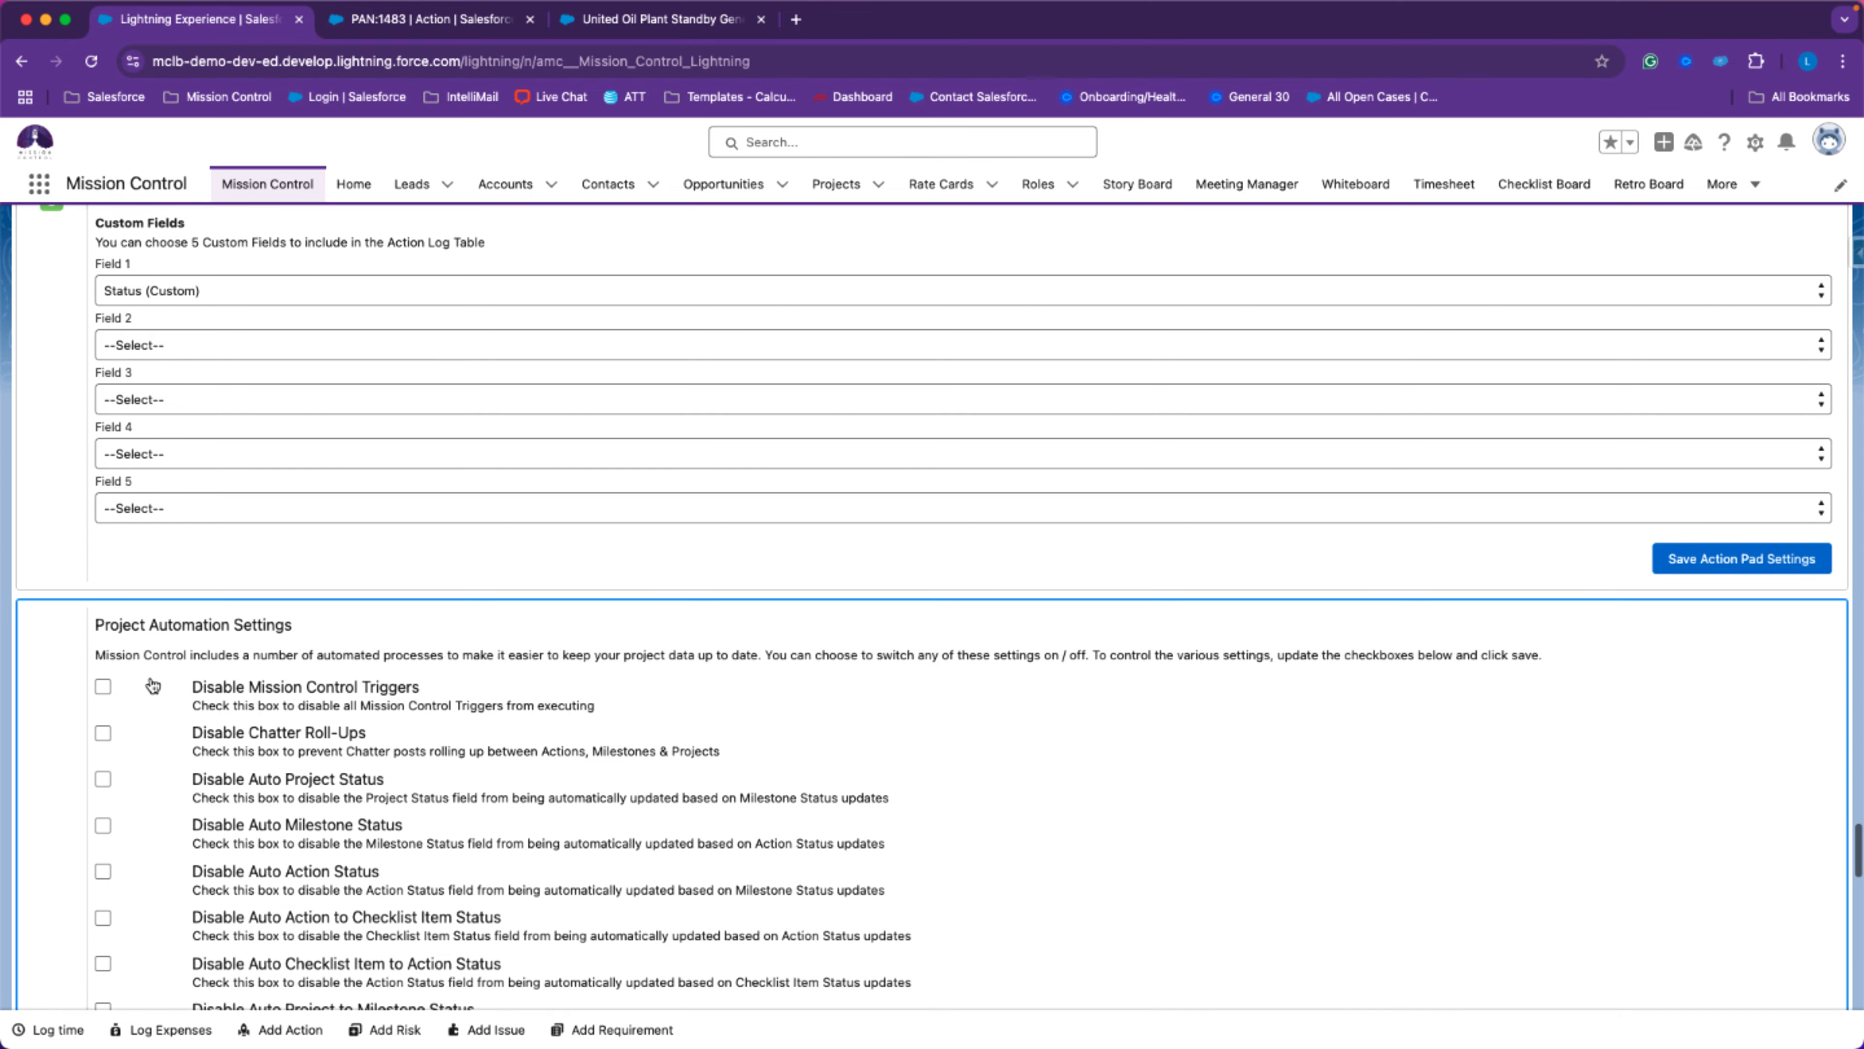
{"action": "scroll", "coordinate": [396, 735], "scroll_direction": "down", "scroll_amount": 1}
{"action": "scroll", "coordinate": [388, 761], "scroll_direction": "down", "scroll_amount": 15}
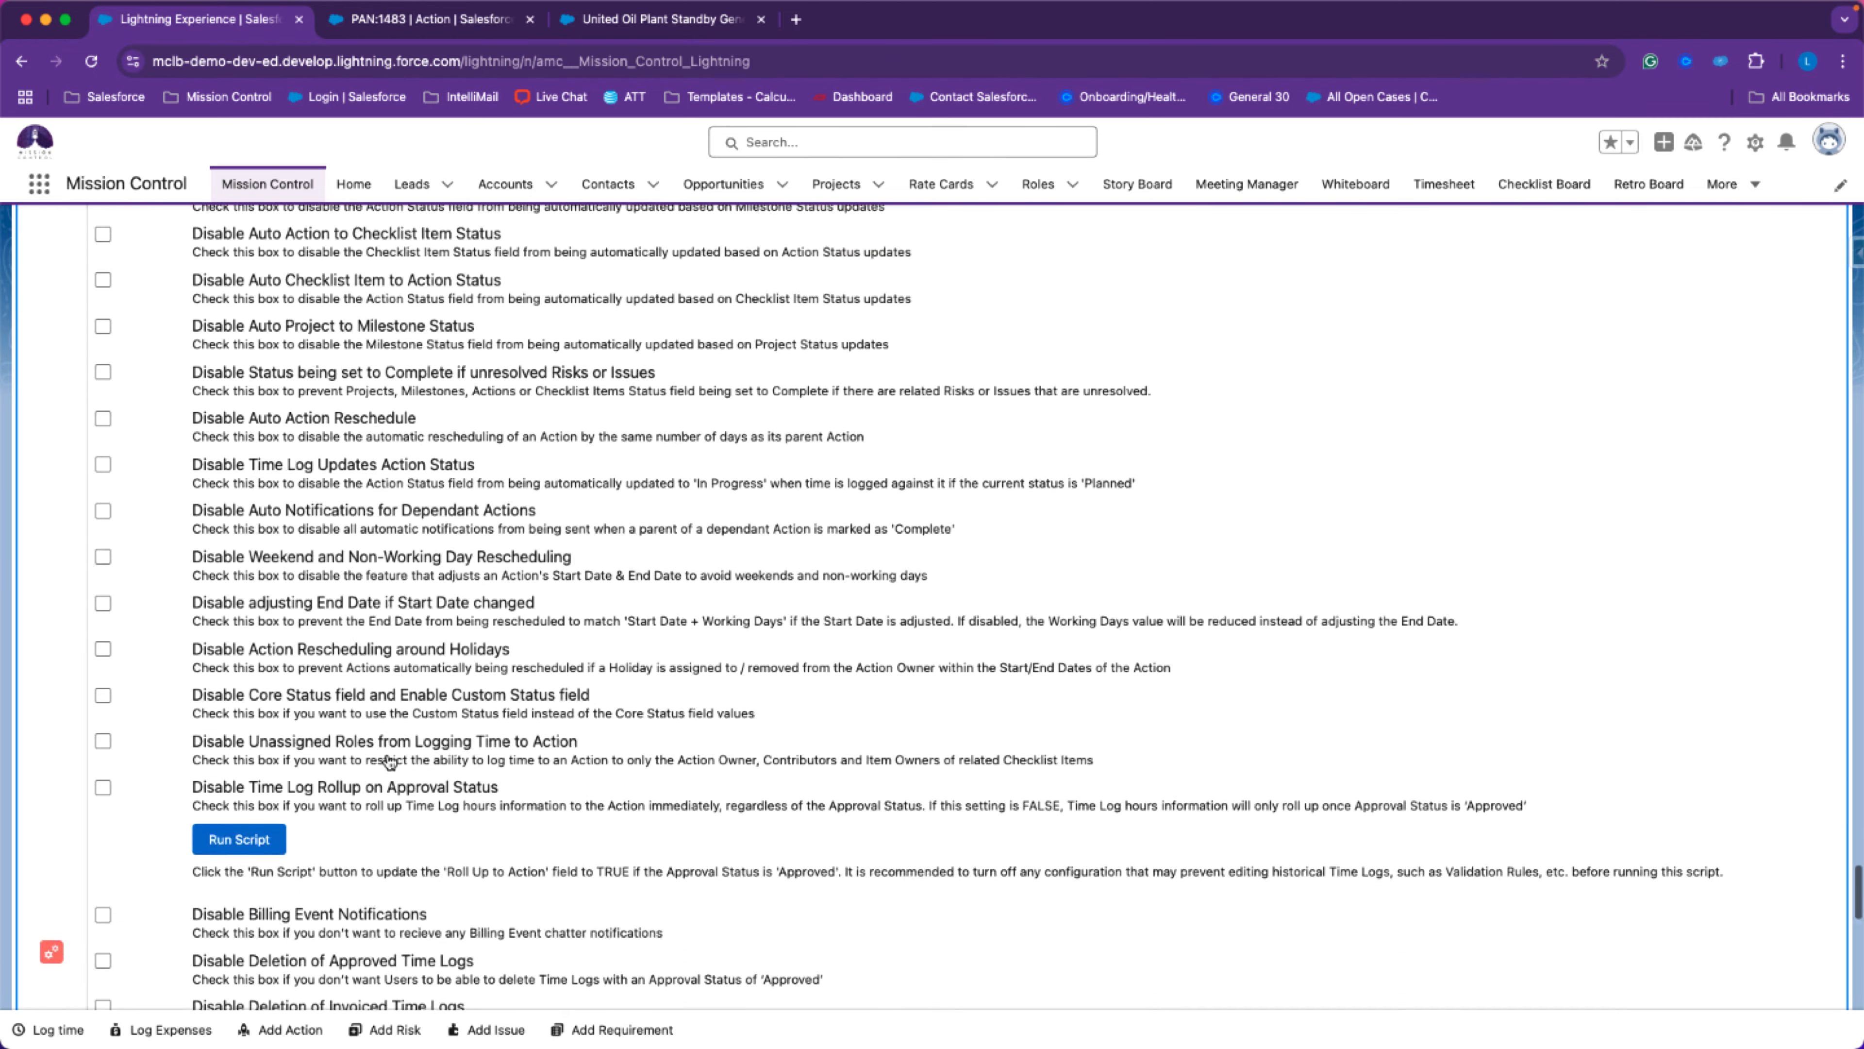
{"action": "scroll", "coordinate": [232, 861], "scroll_direction": "down", "scroll_amount": 2}
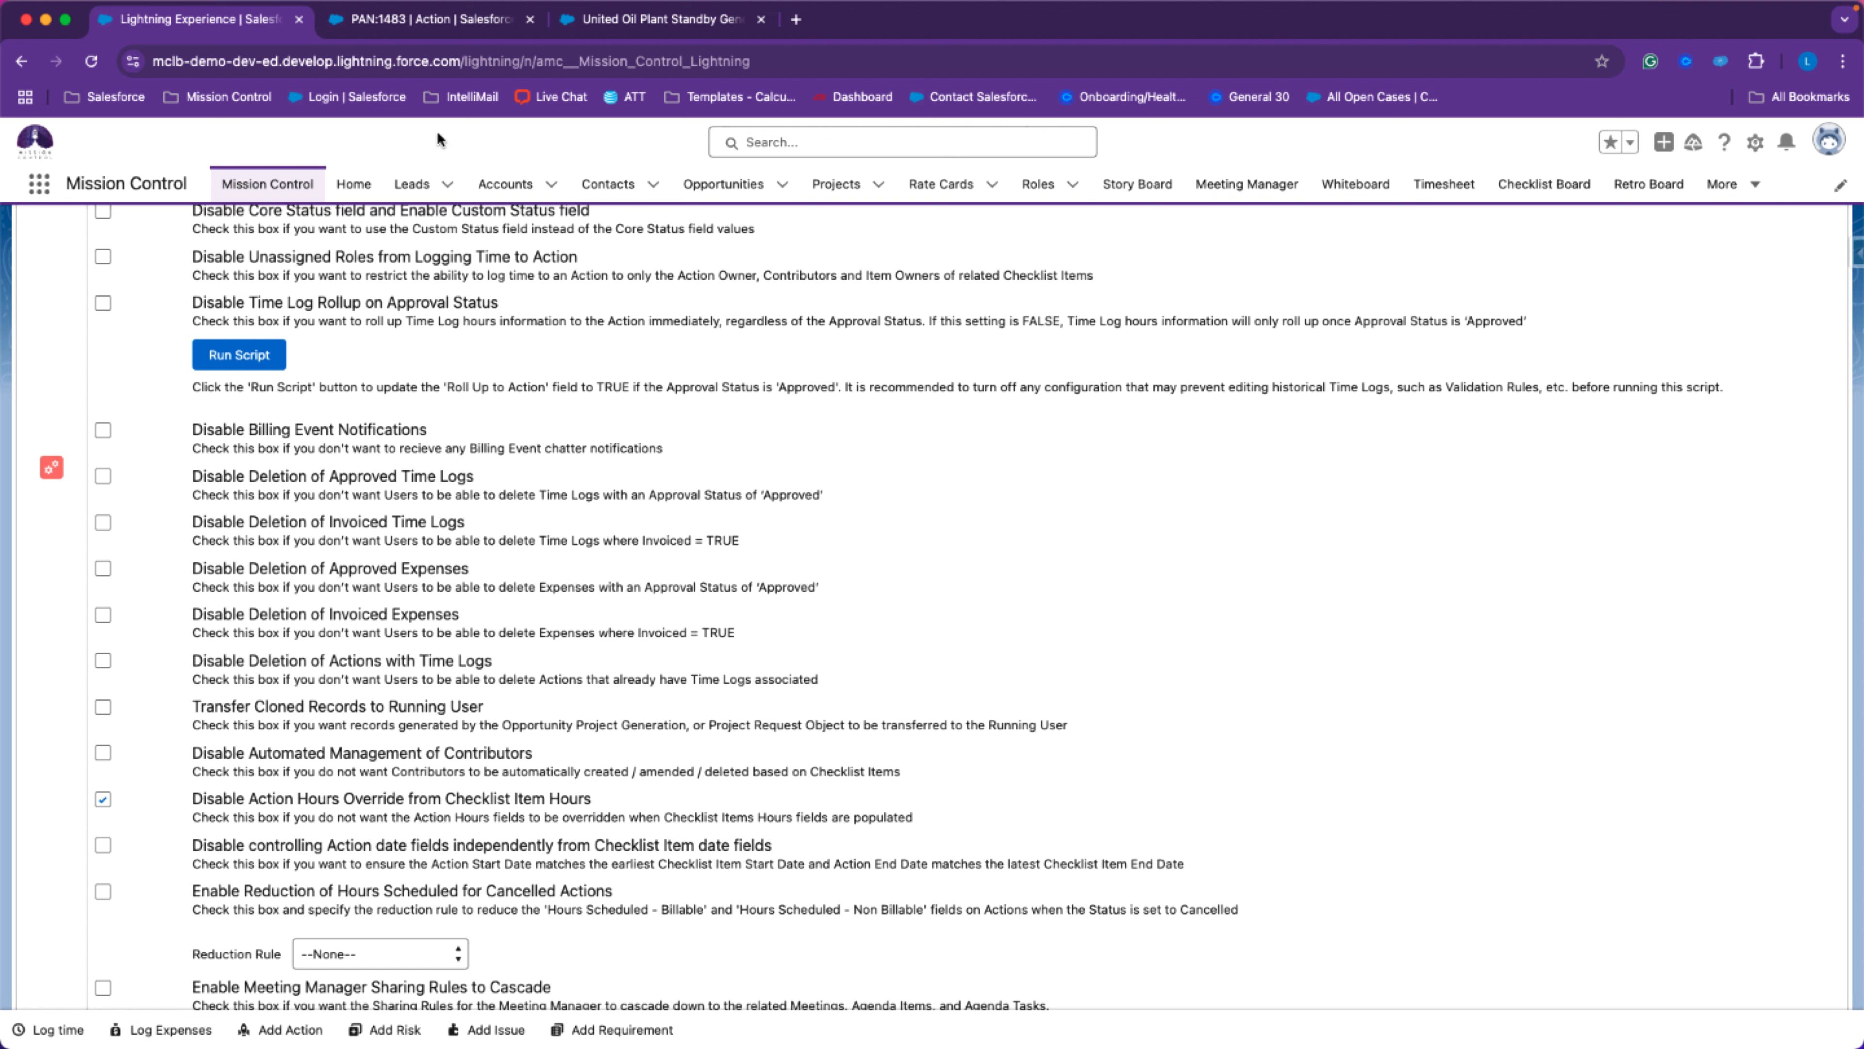
Move the United Oil Plant Standby Generators browser tab ahead of the PAN:1483 action tab.
{"action": "left_click", "coordinate": [417, 21]}
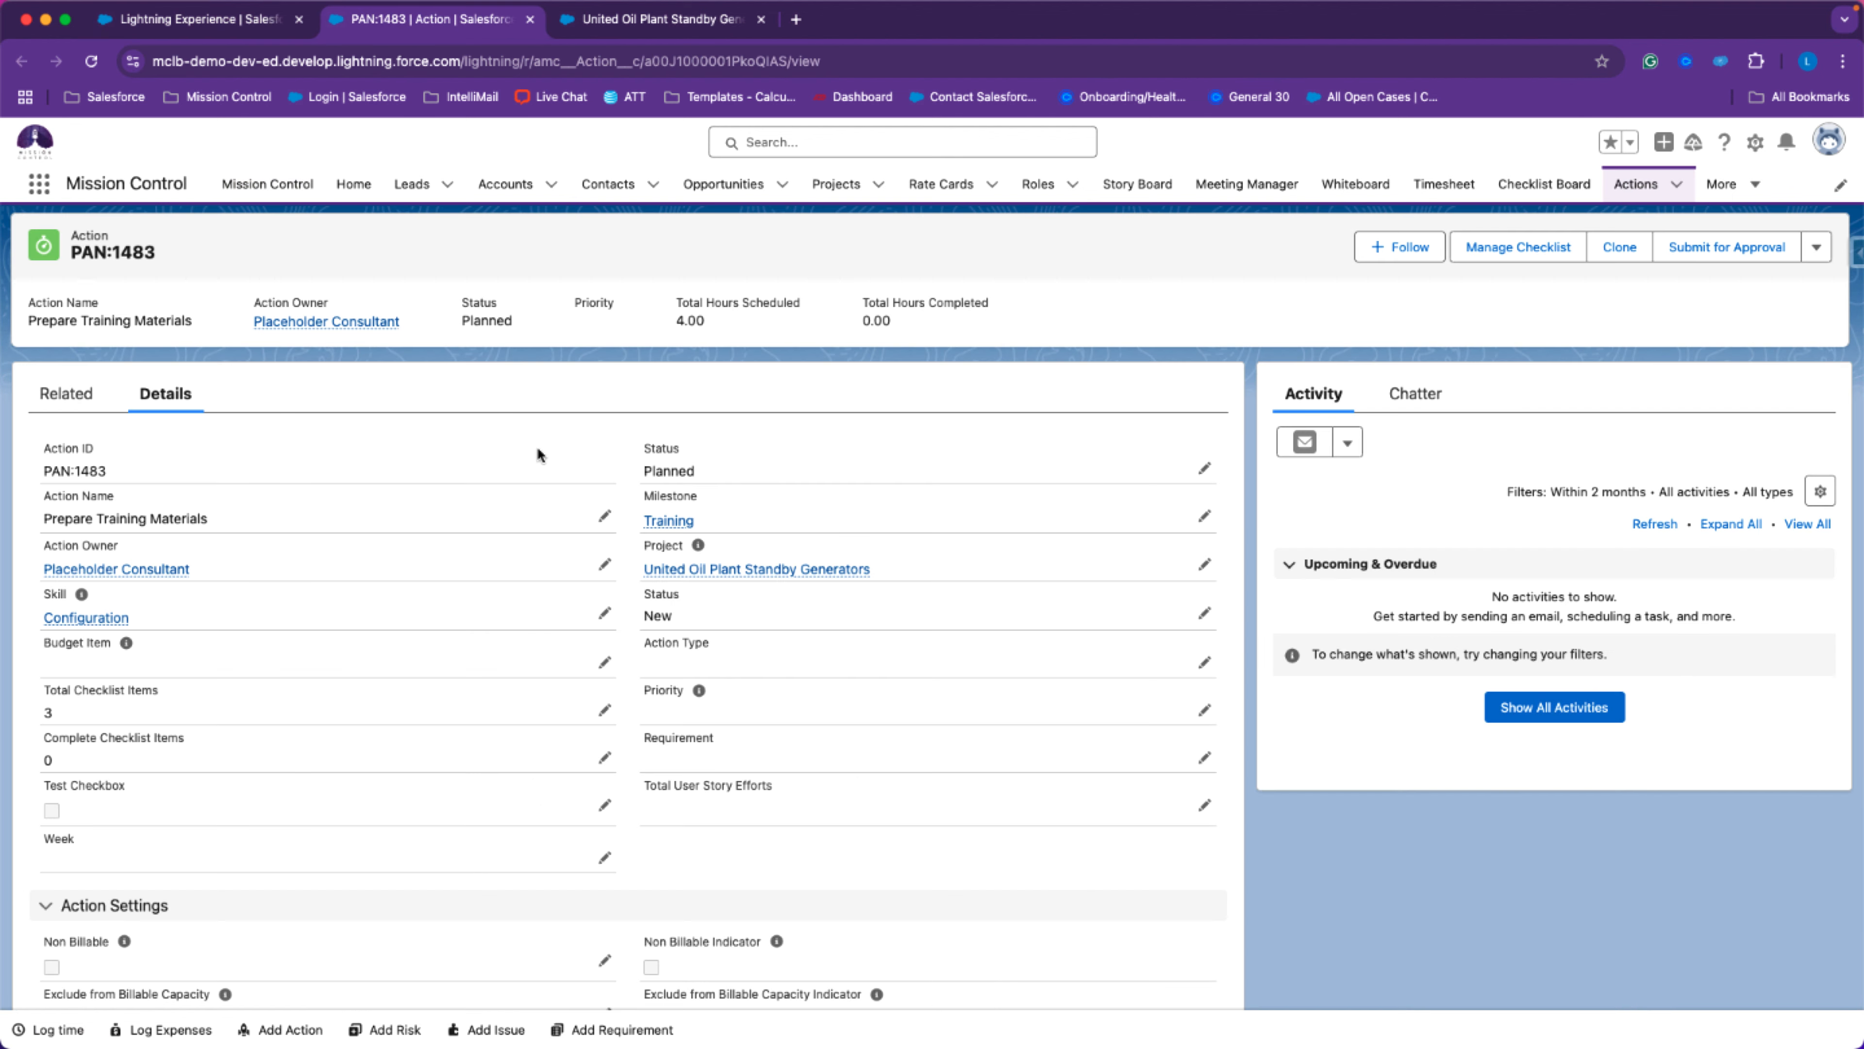
{"action": "left_click", "coordinate": [607, 23]}
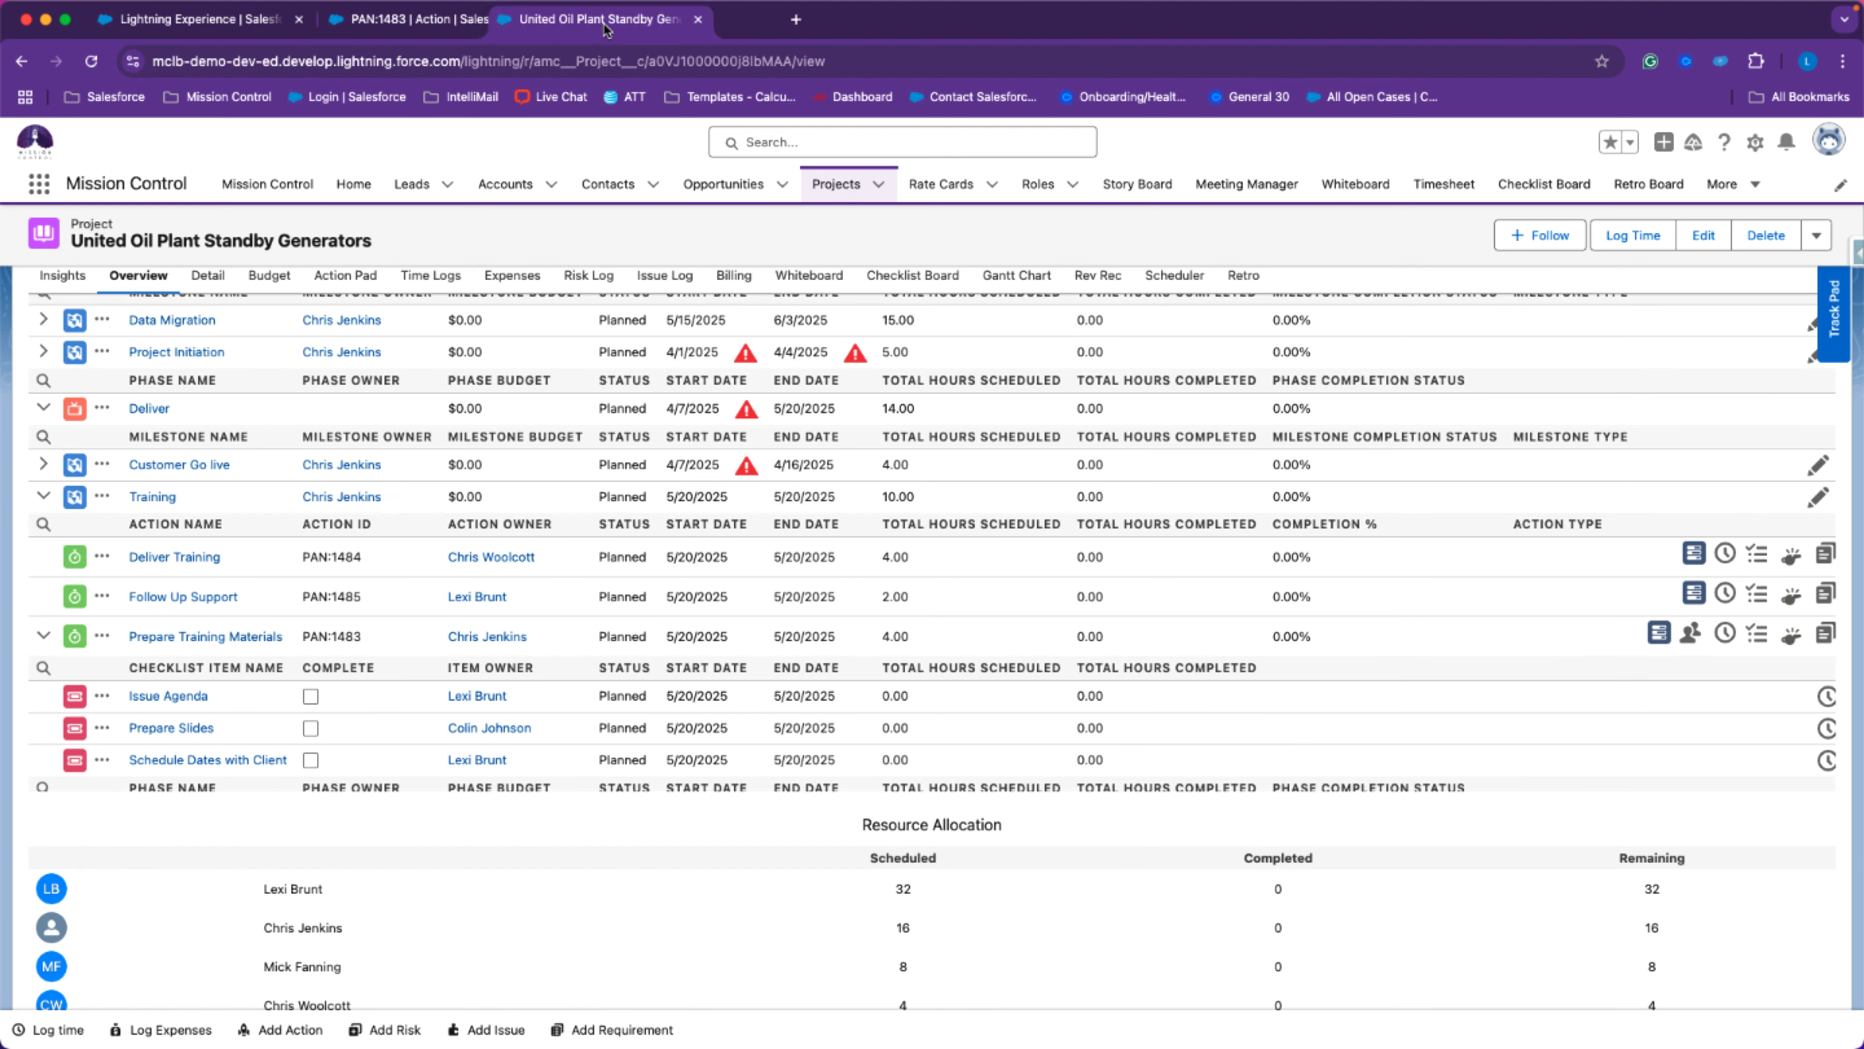
{"action": "left_click_drag", "start_coordinate": [607, 28], "coordinate": [435, 23]}
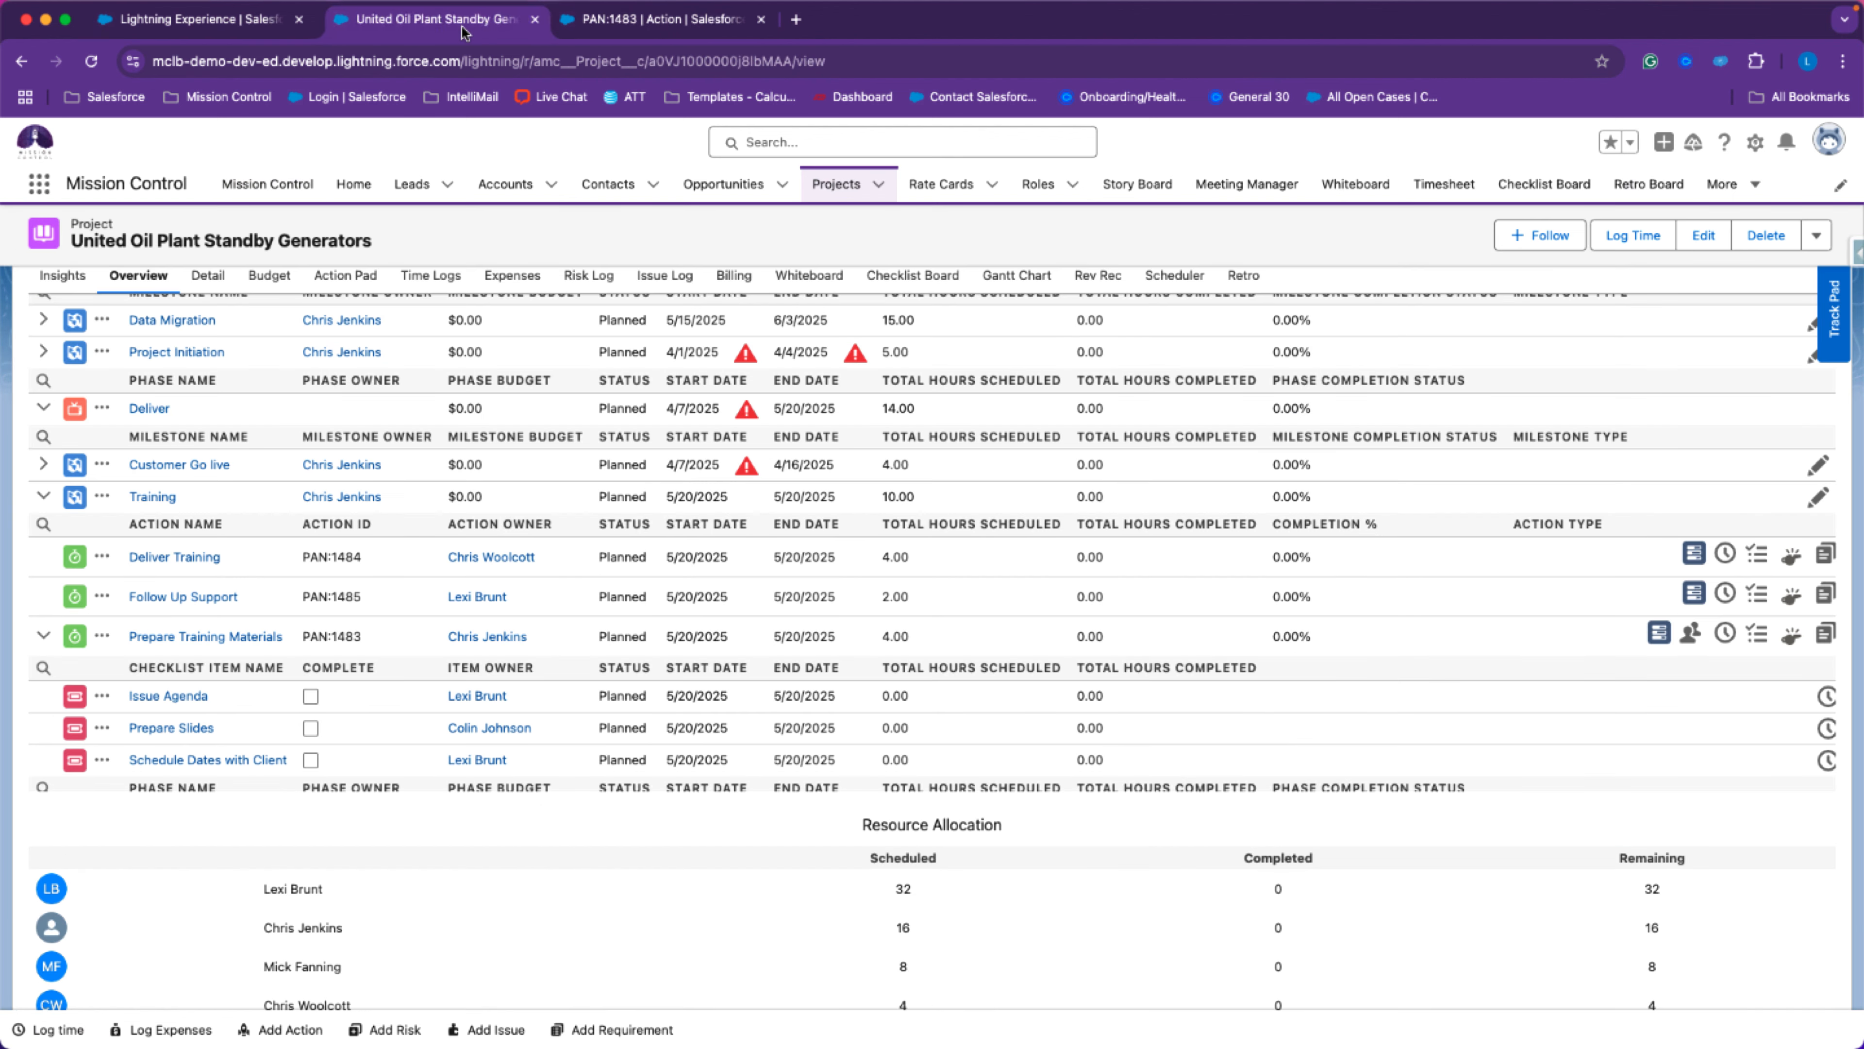
Open the Resource Assignment Wizard for the Prepare Training Materials action and delete its existing contributor.
{"action": "left_click", "coordinate": [1657, 636]}
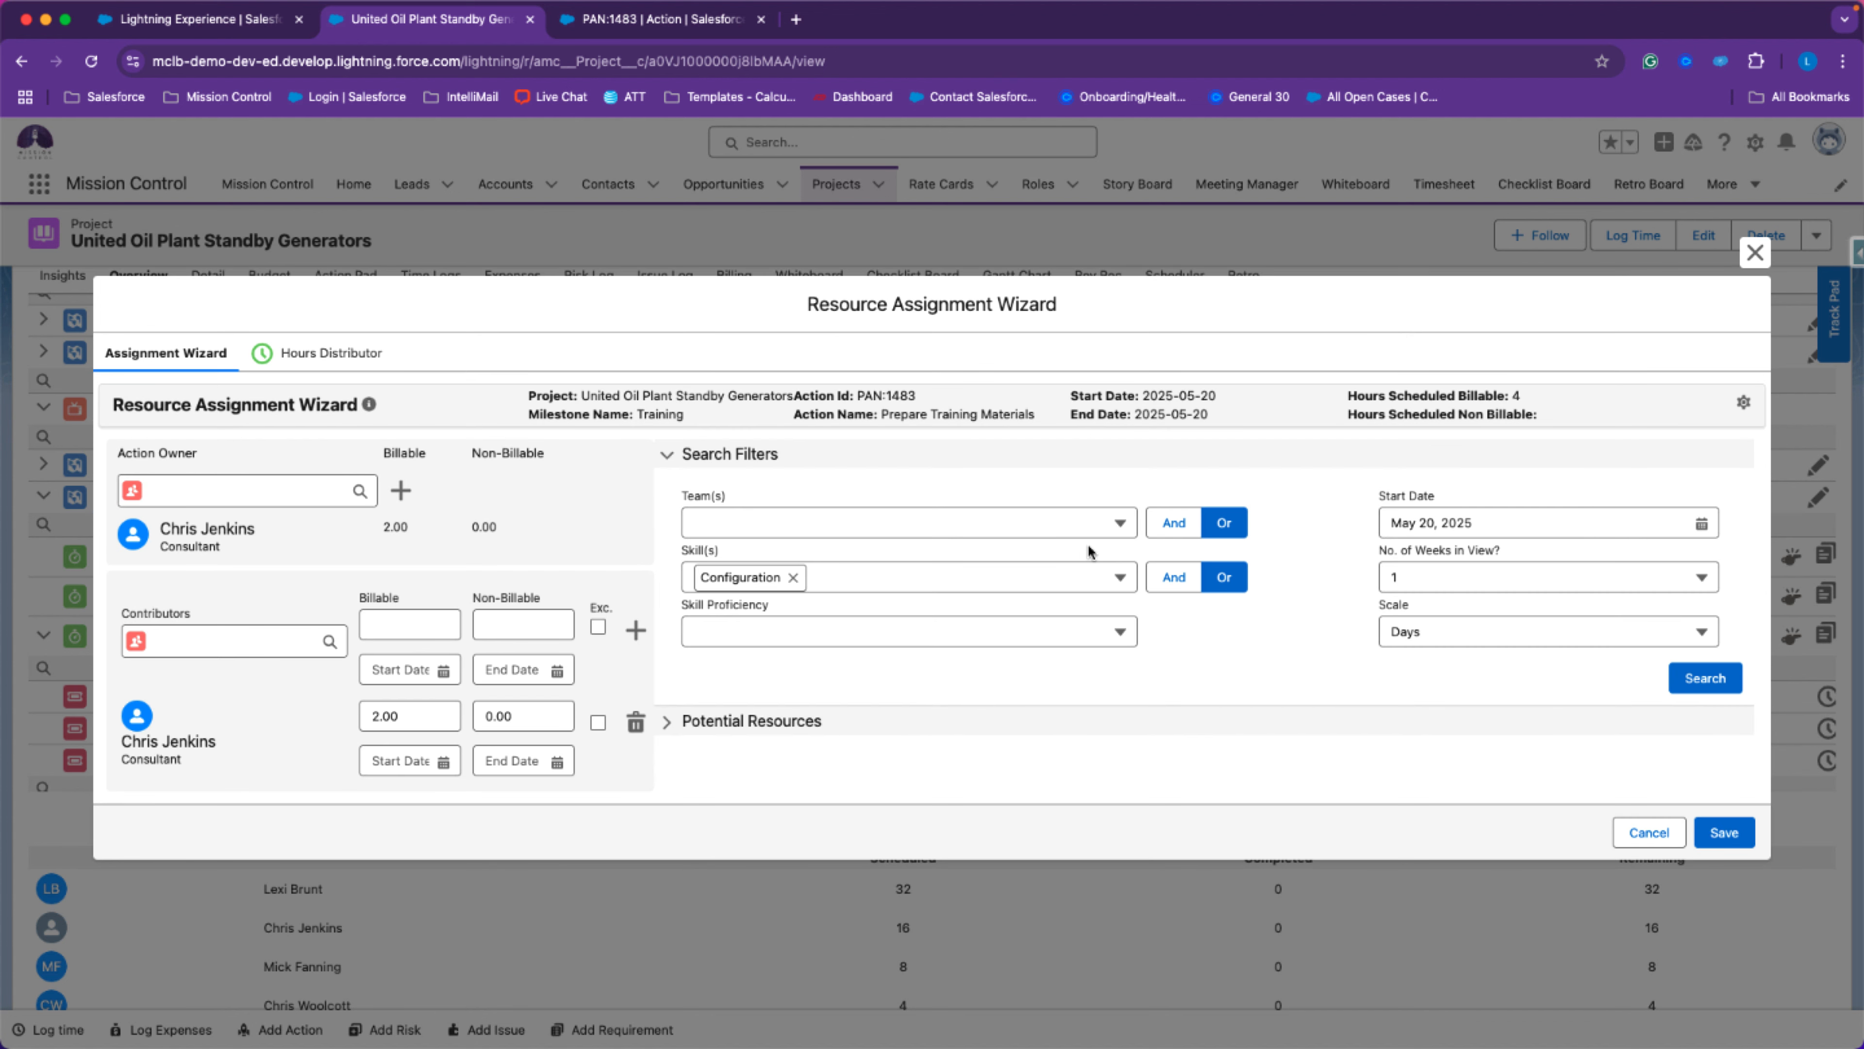
{"action": "left_click", "coordinate": [635, 726]}
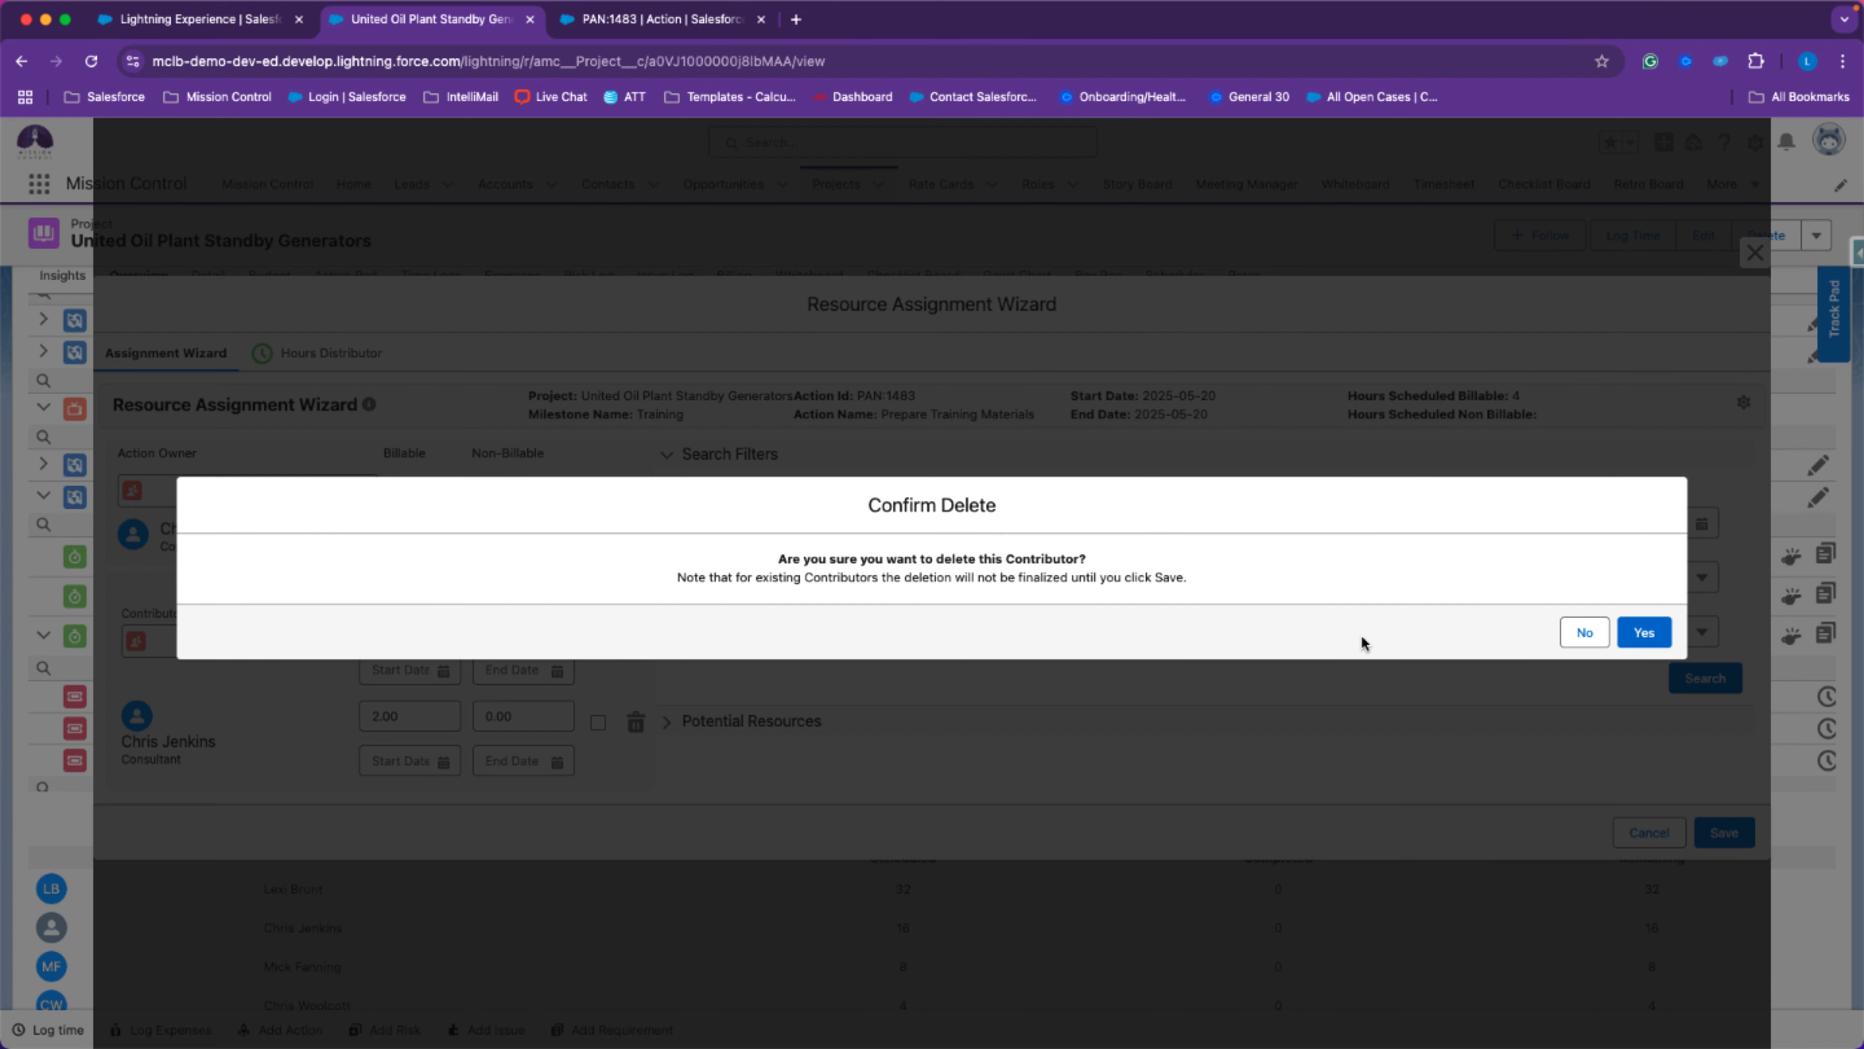
{"action": "left_click", "coordinate": [1643, 632]}
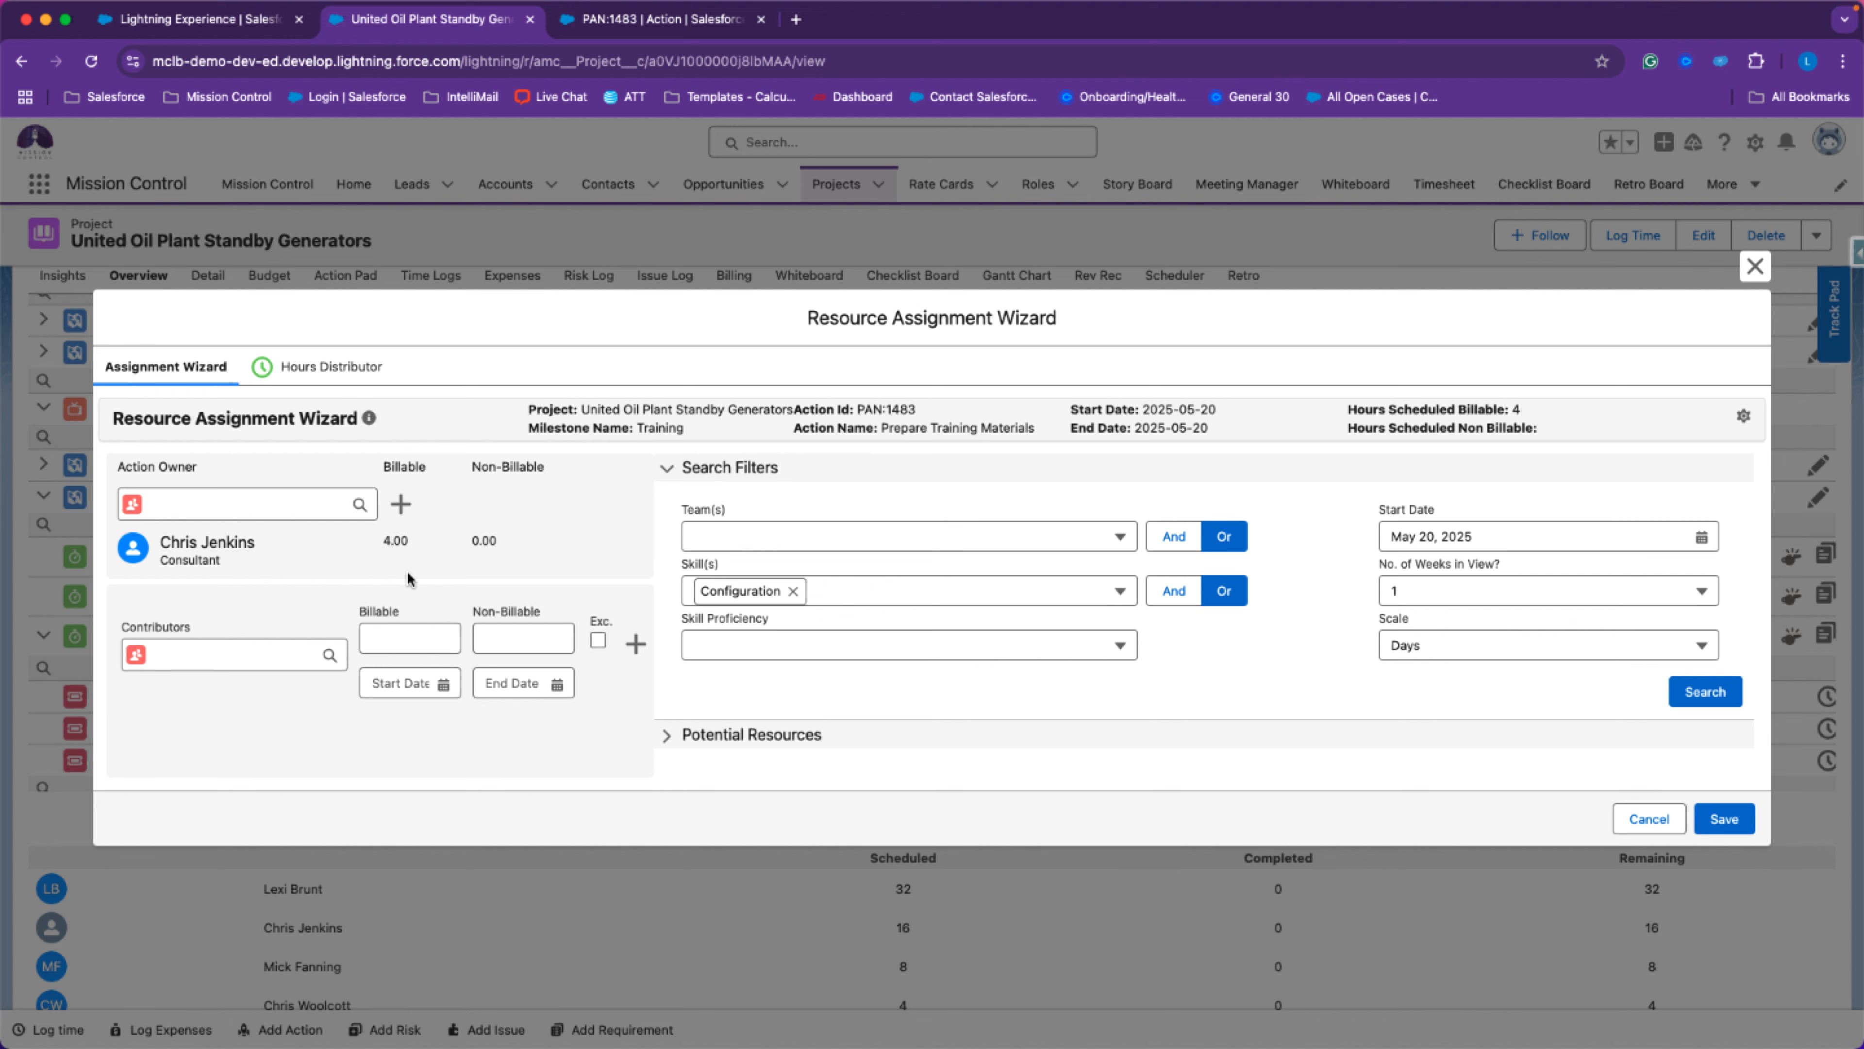
Search for potential resources with the Configuration skill and add the third listed person as a contributor.
{"action": "scroll", "coordinate": [920, 523], "scroll_direction": "down", "scroll_amount": 2}
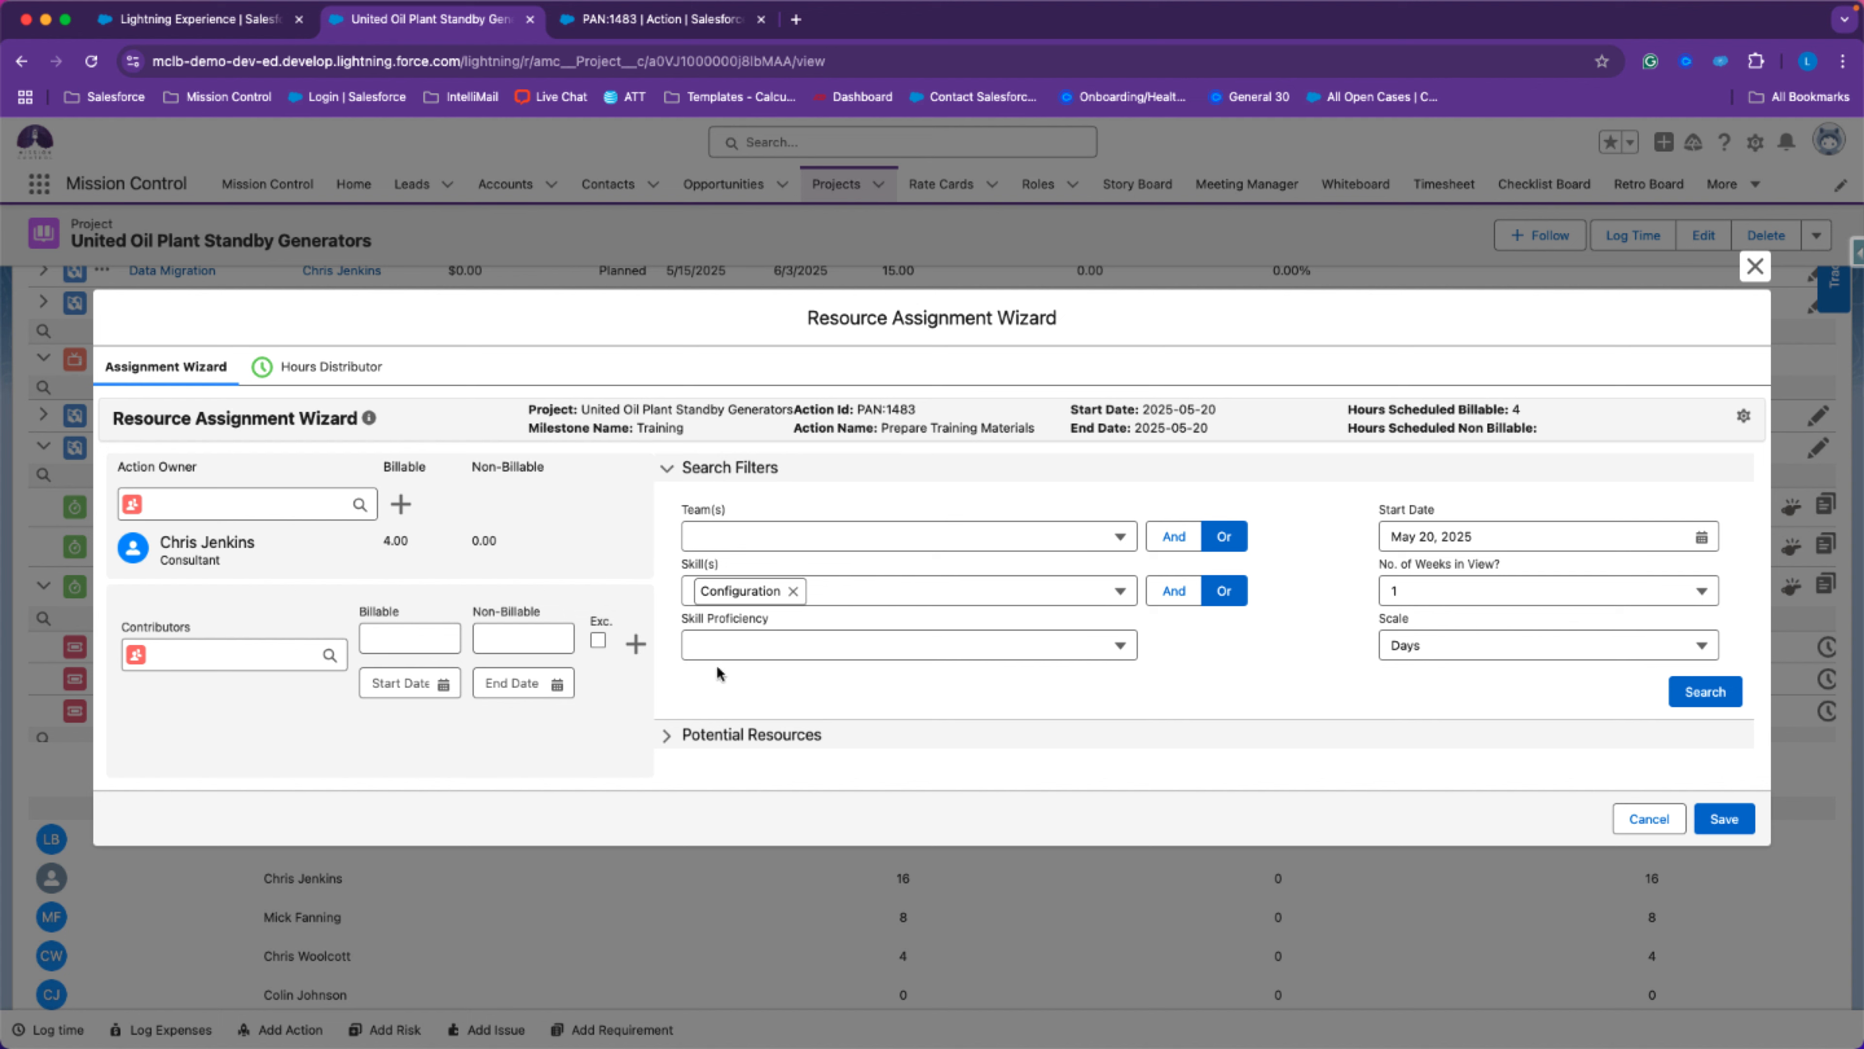
{"action": "left_click", "coordinate": [1699, 694]}
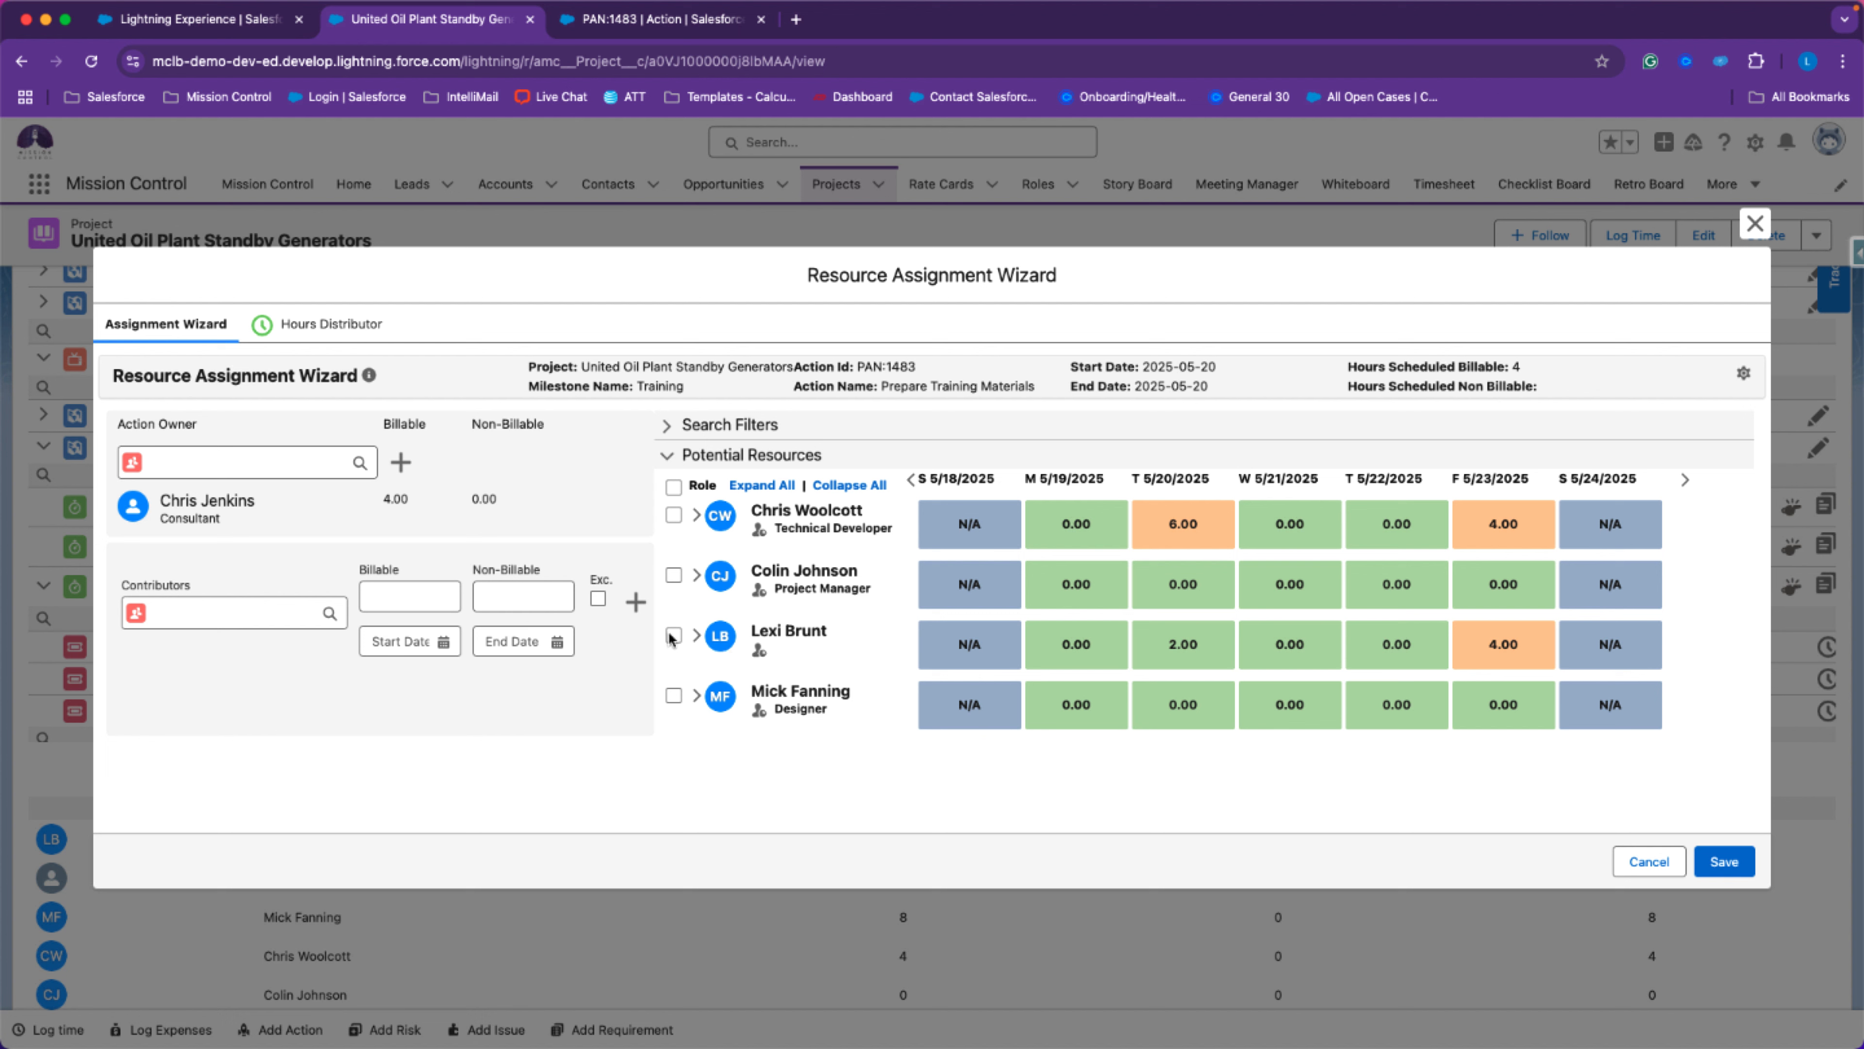
{"action": "left_click_drag", "start_coordinate": [721, 644], "coordinate": [199, 666]}
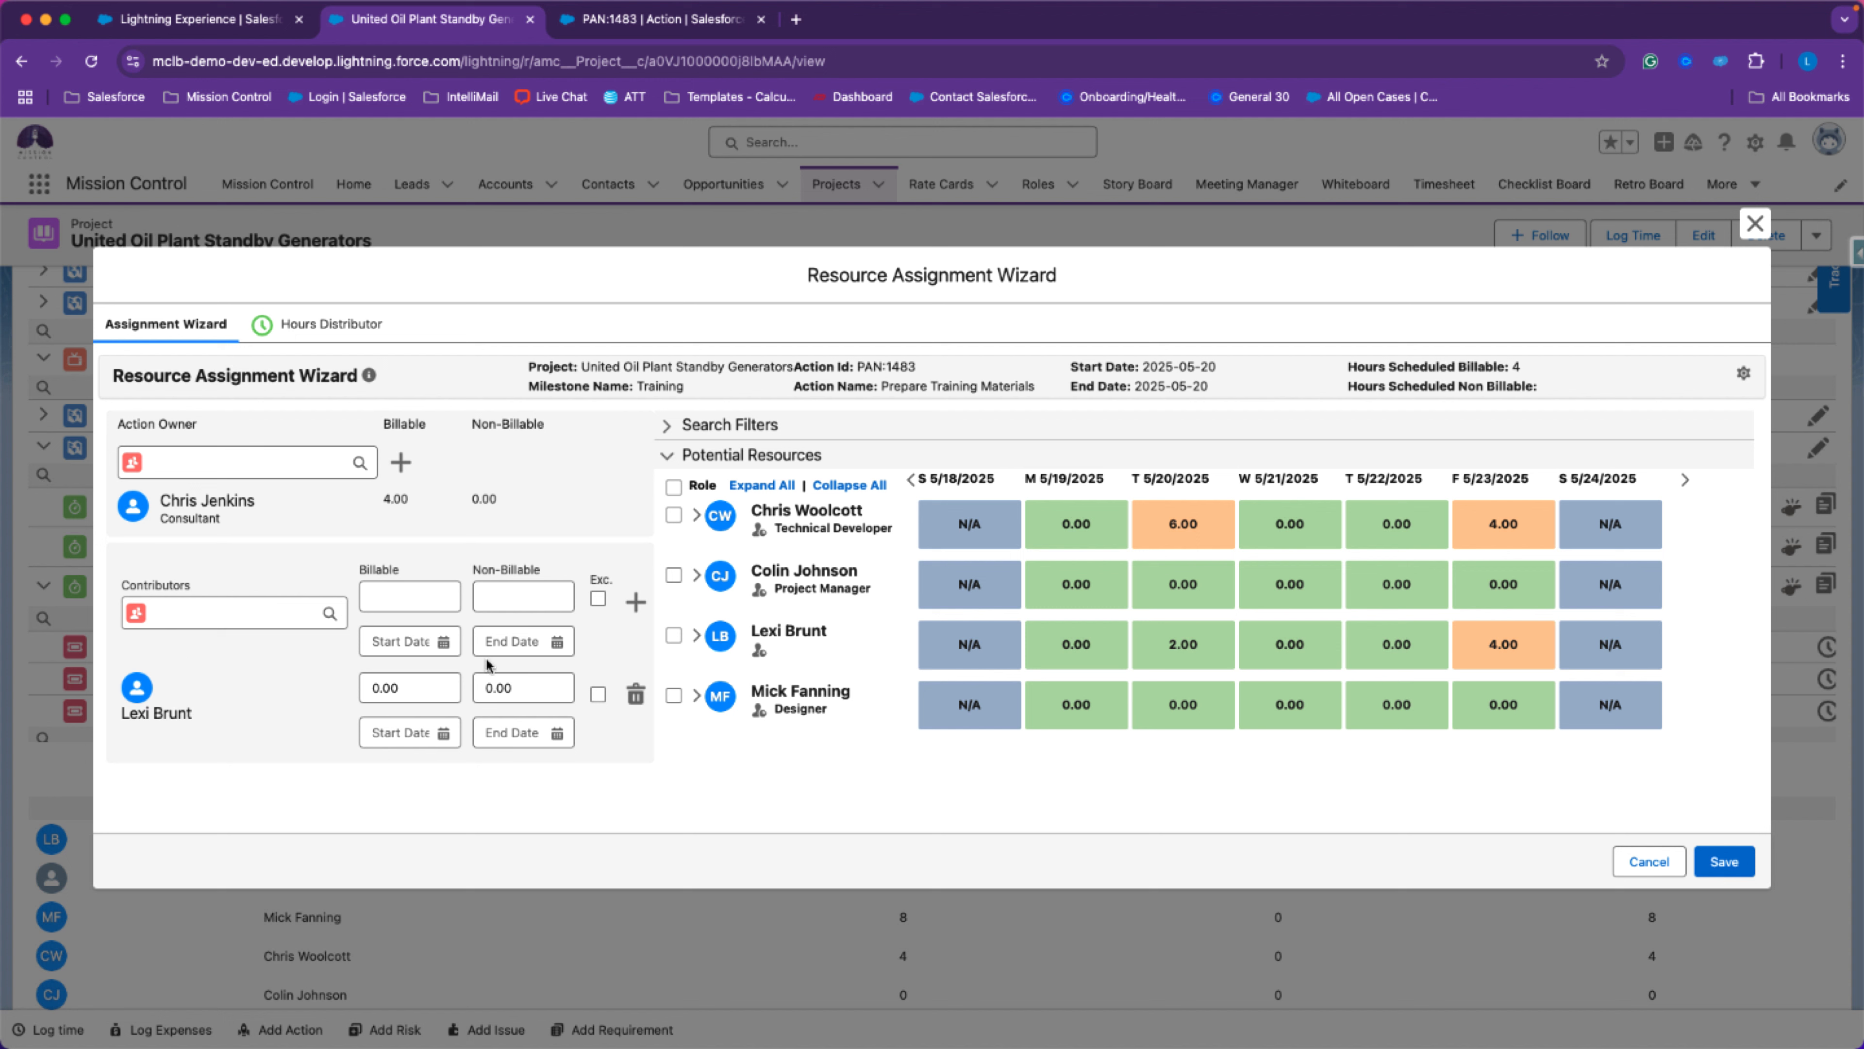
Add the Technical Developer as a second contributor with 1 billable hour and no start or end date.
{"action": "left_click", "coordinate": [180, 614]}
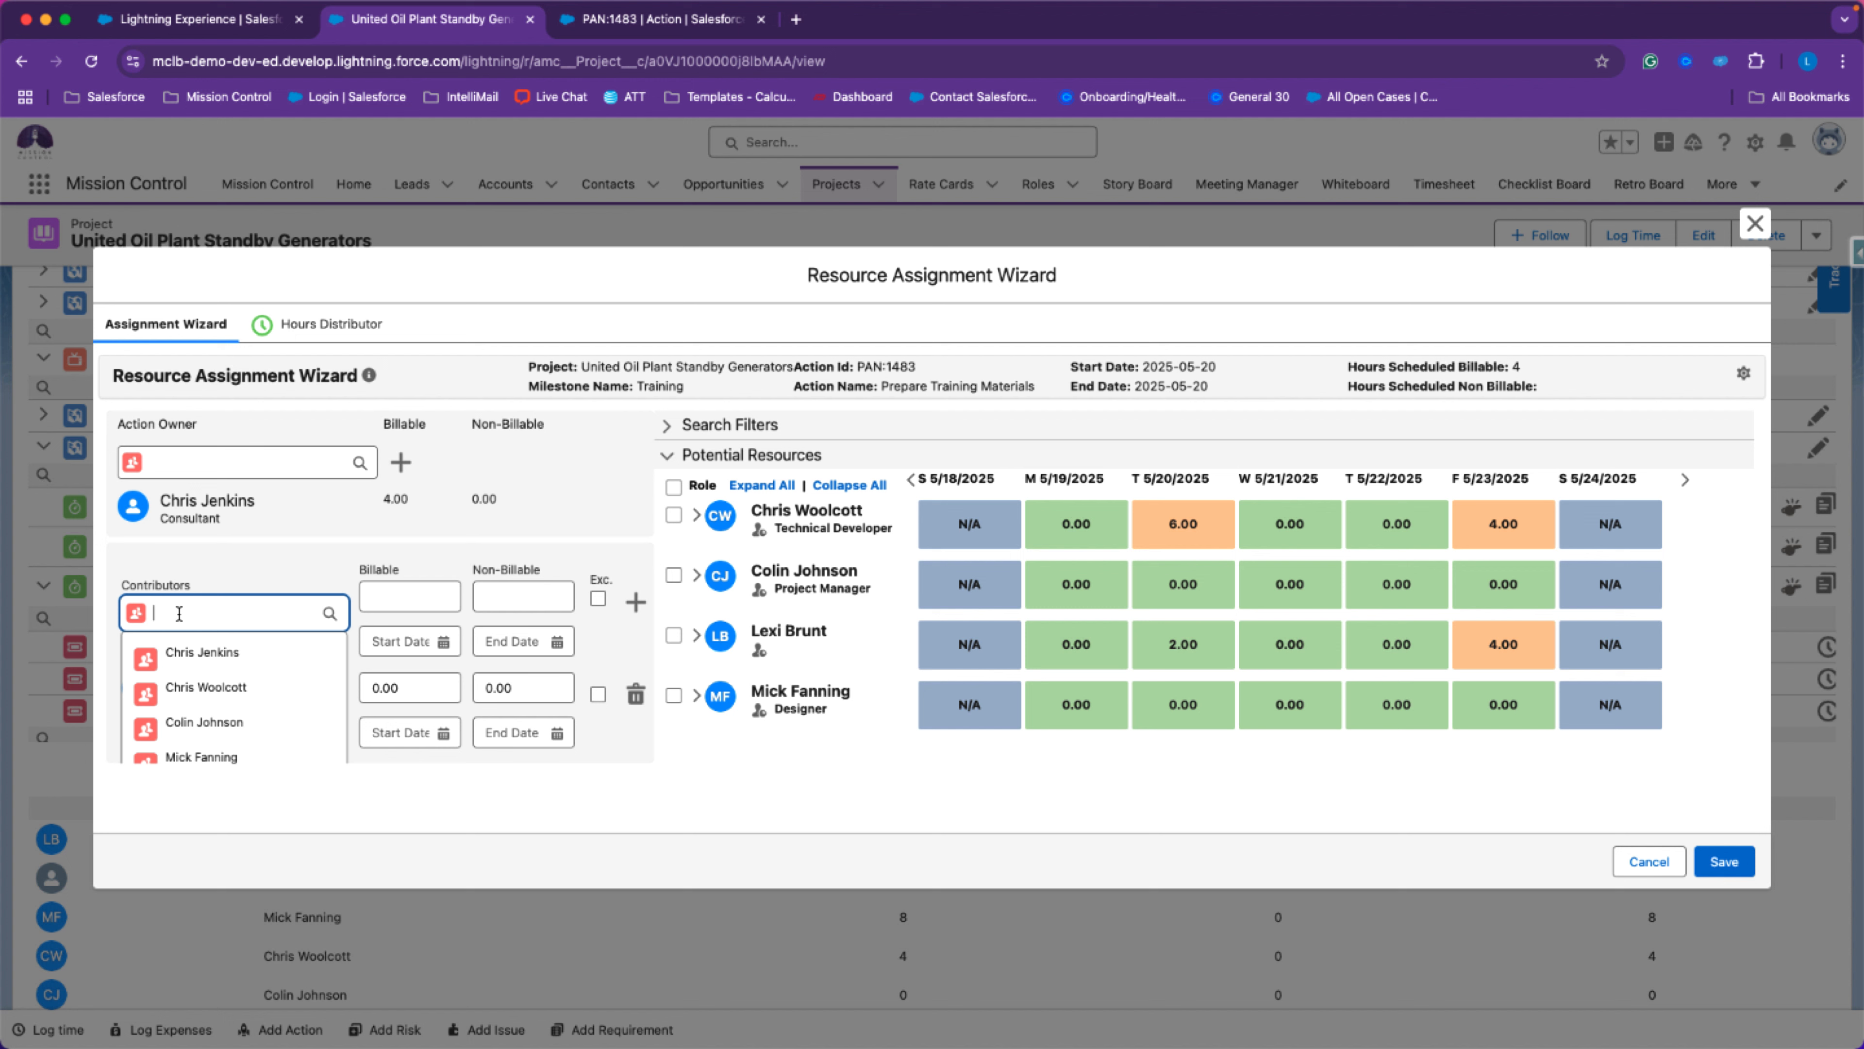
{"action": "left_click", "coordinate": [198, 687]}
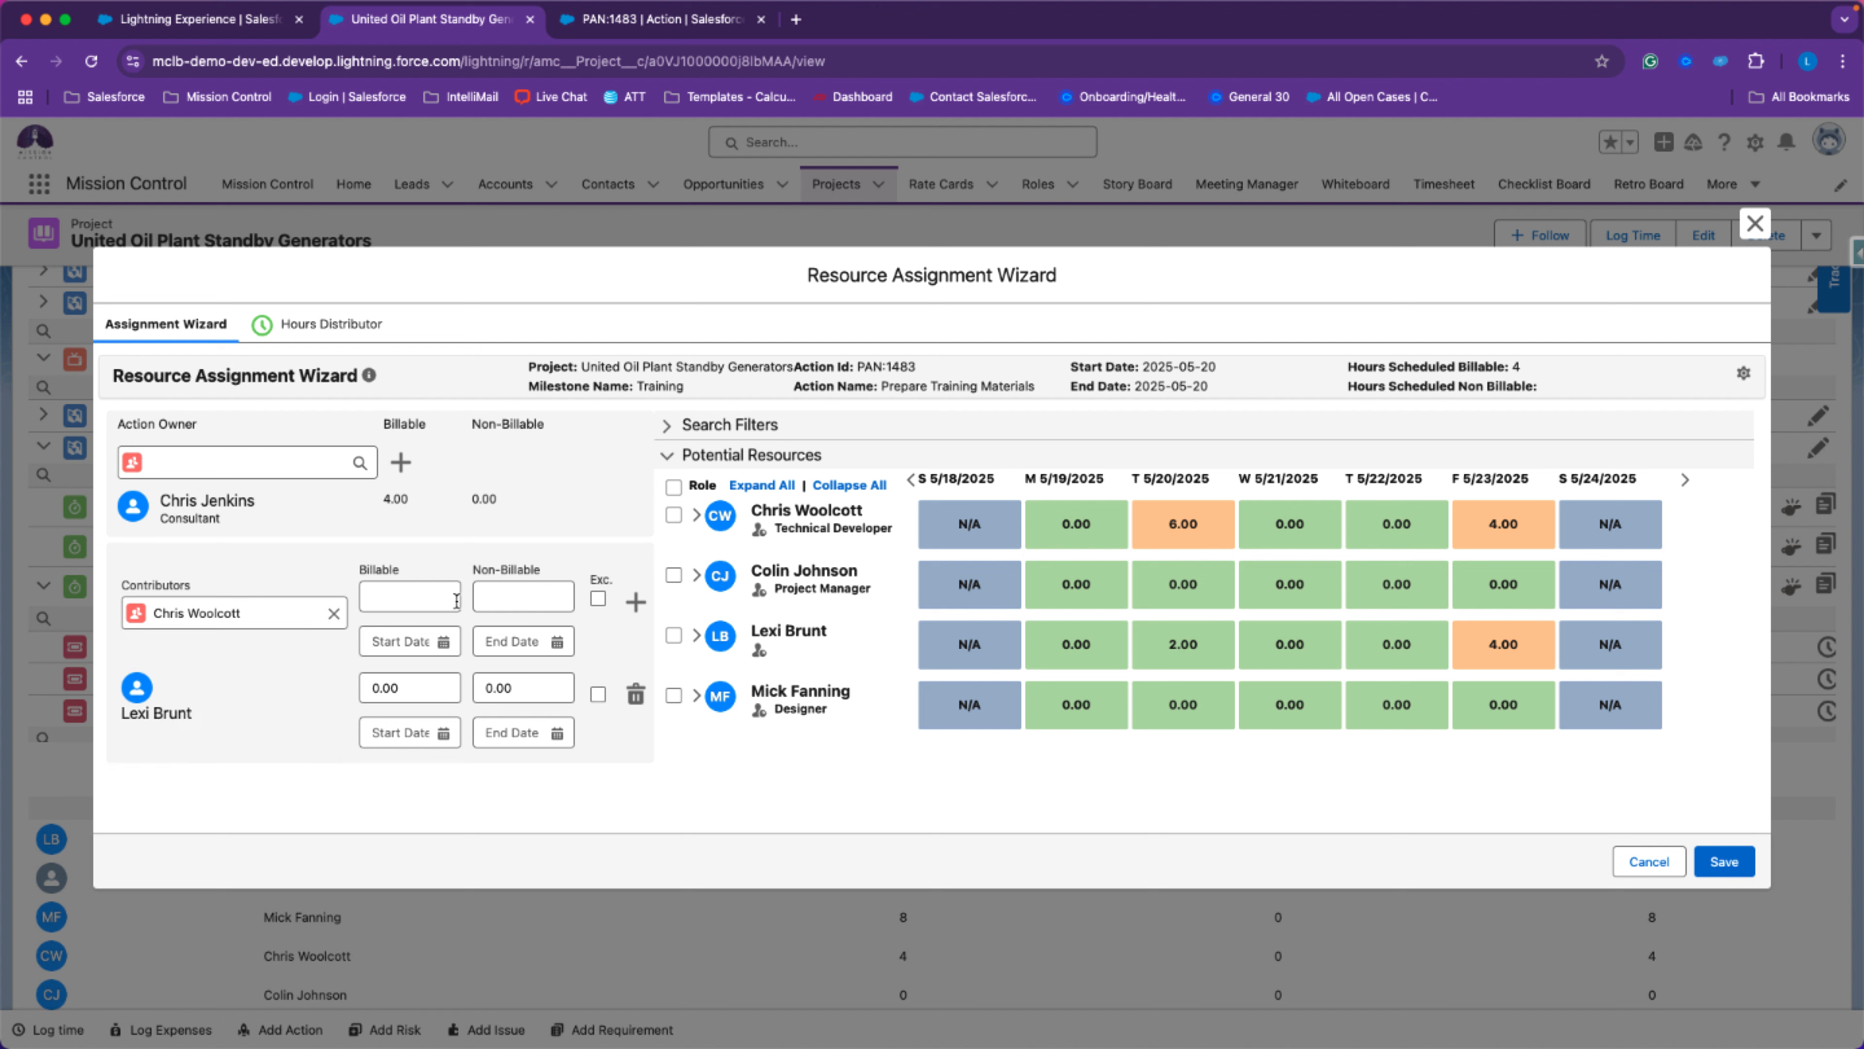
{"action": "left_click", "coordinate": [425, 606]}
{"action": "type", "text": "1"}
{"action": "left_click", "coordinate": [410, 641]}
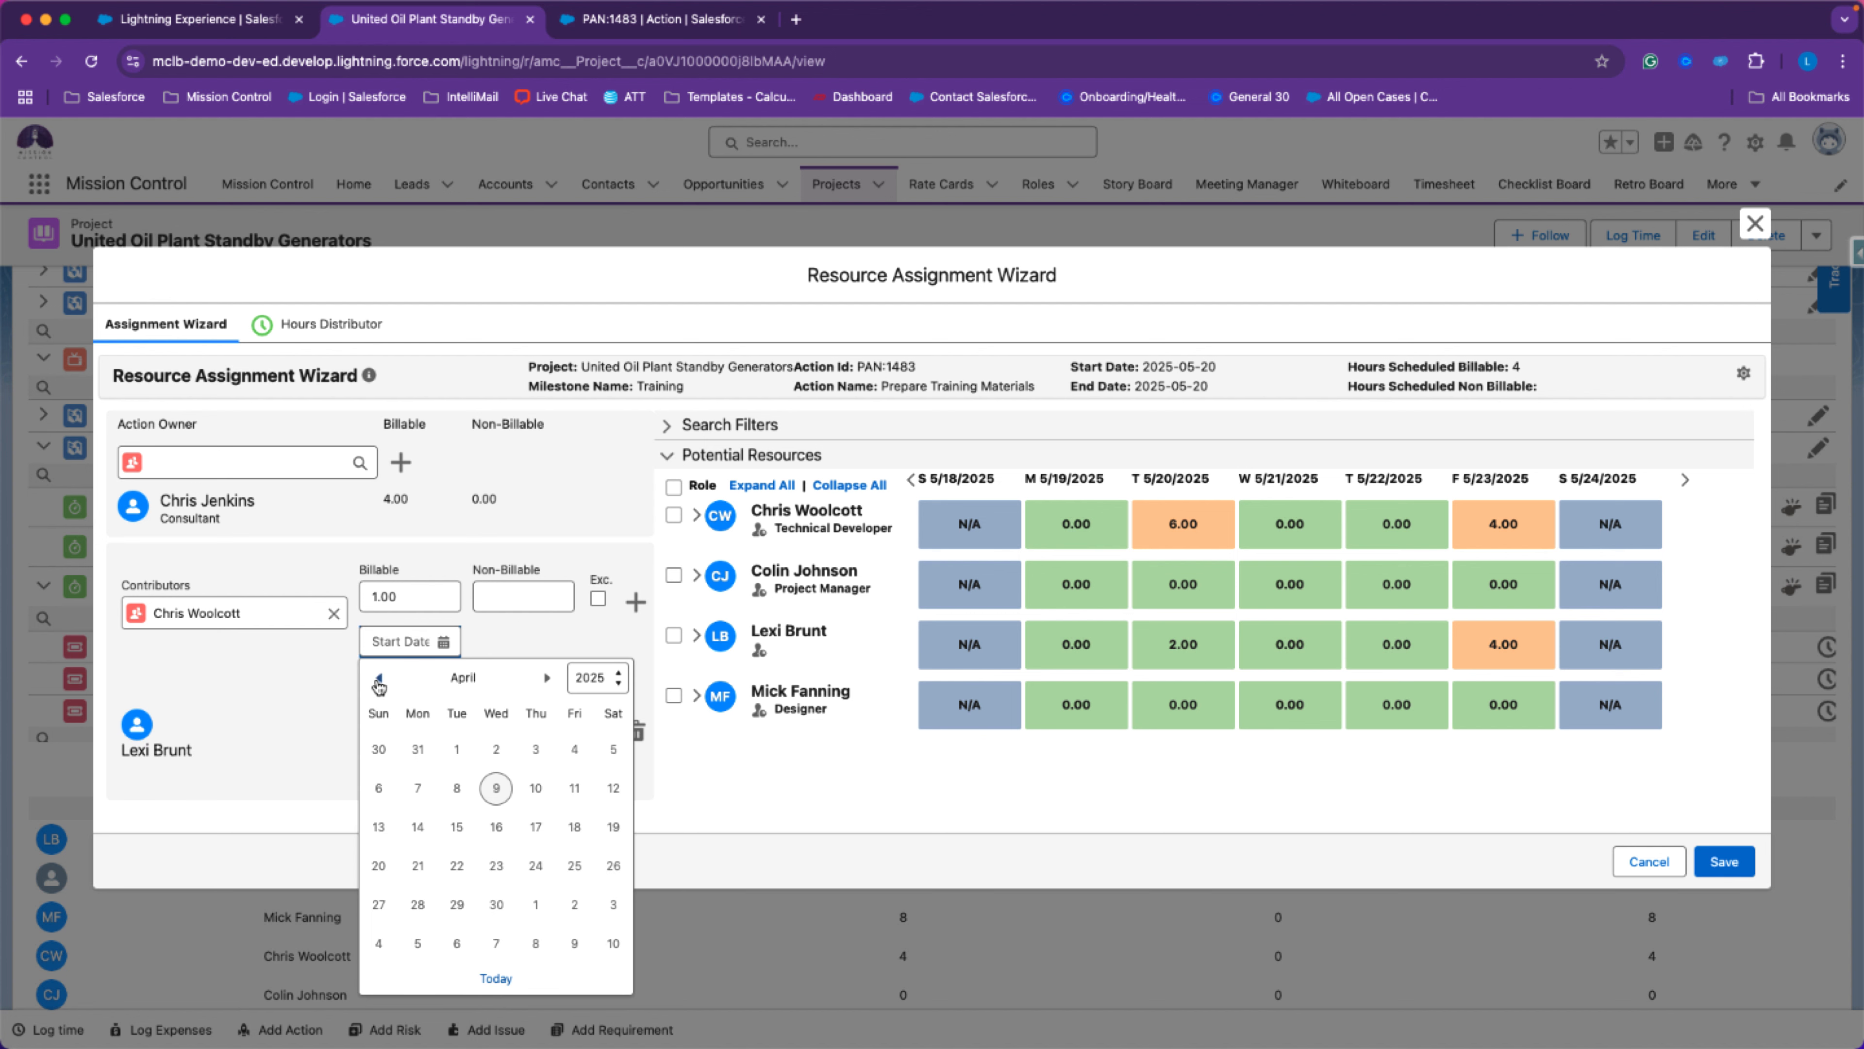
{"action": "left_click", "coordinate": [340, 644]}
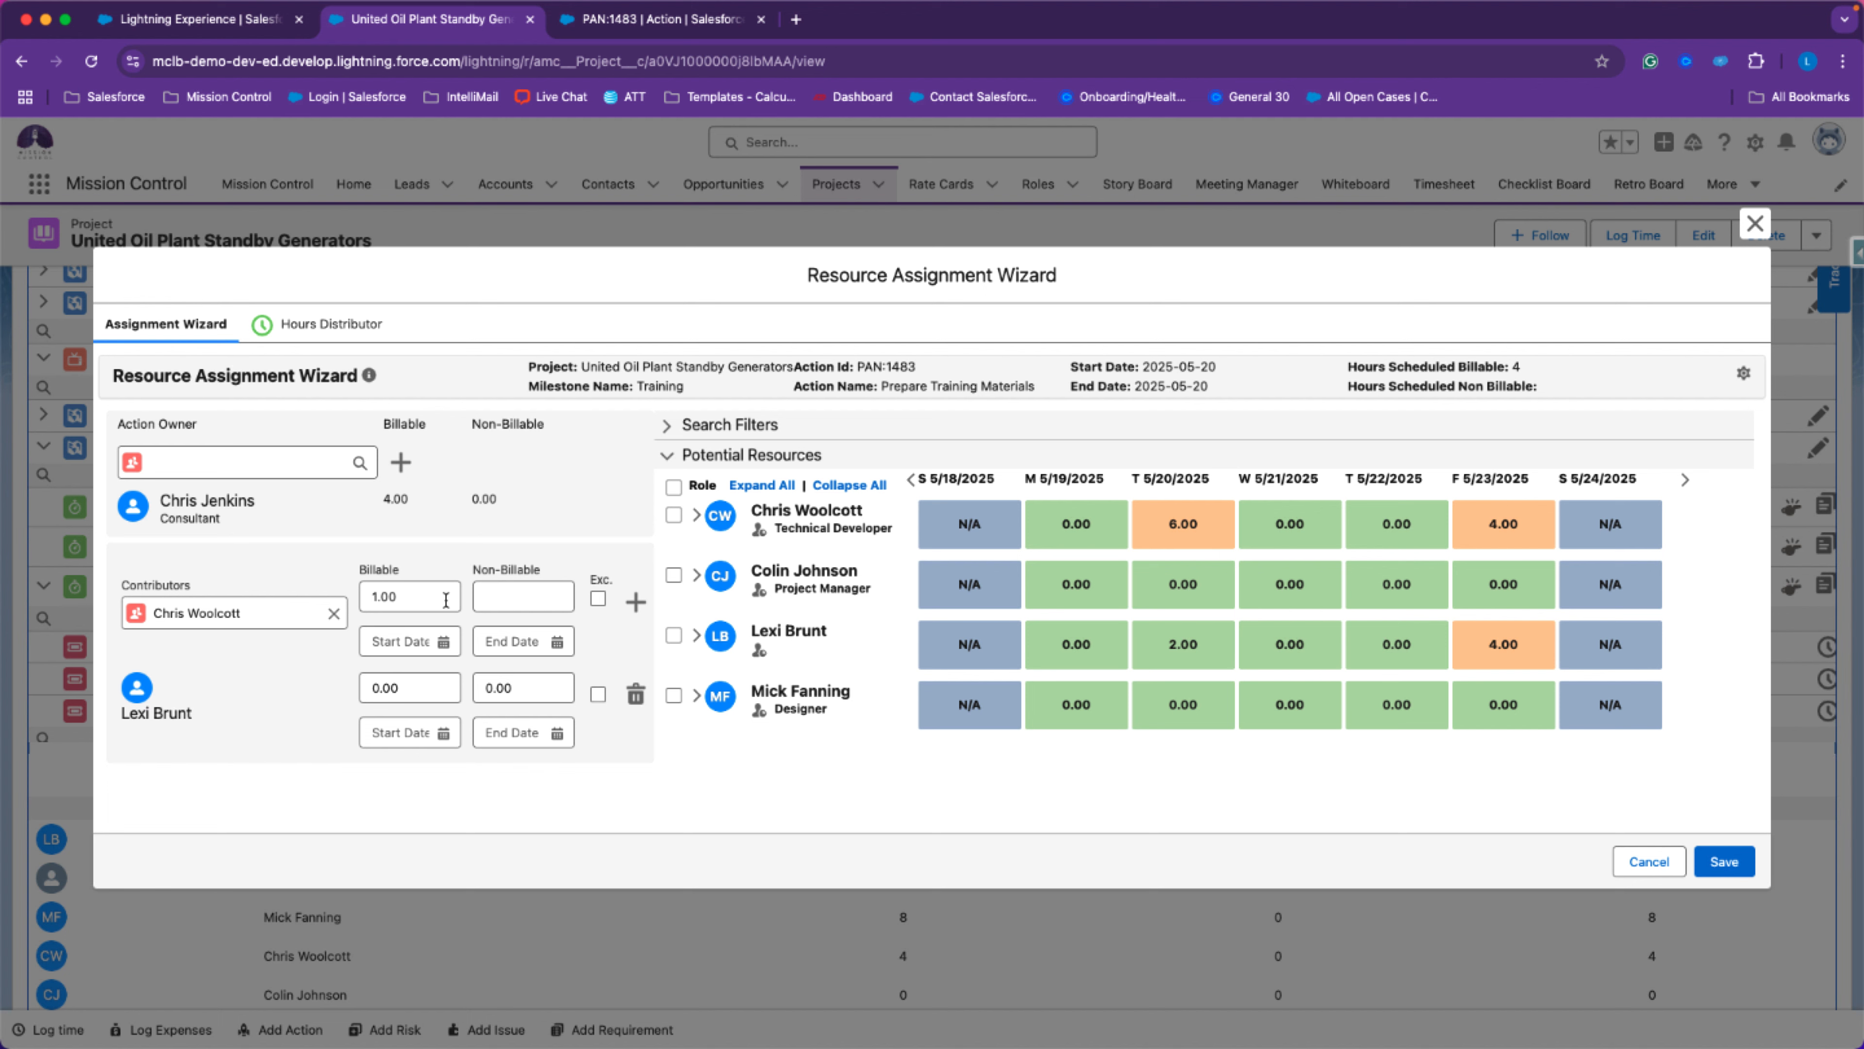
{"action": "left_click", "coordinate": [446, 600]}
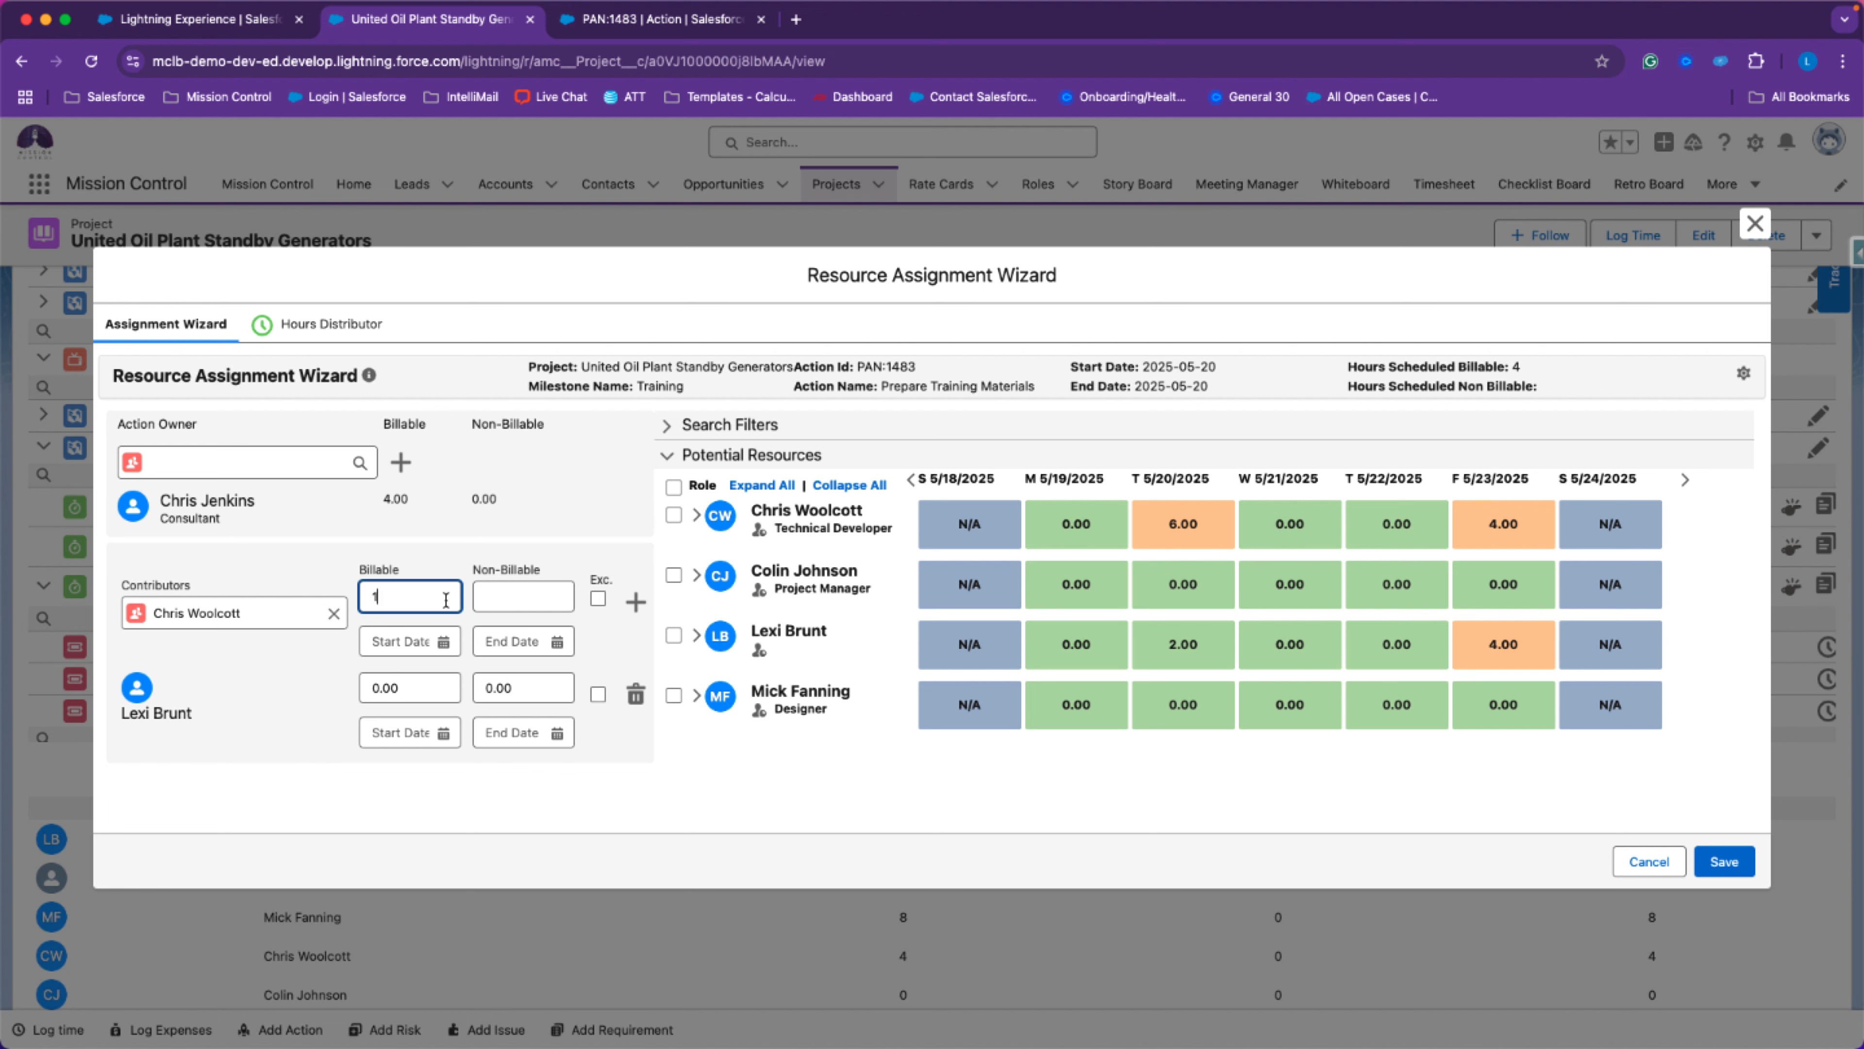
{"action": "left_click", "coordinate": [636, 602]}
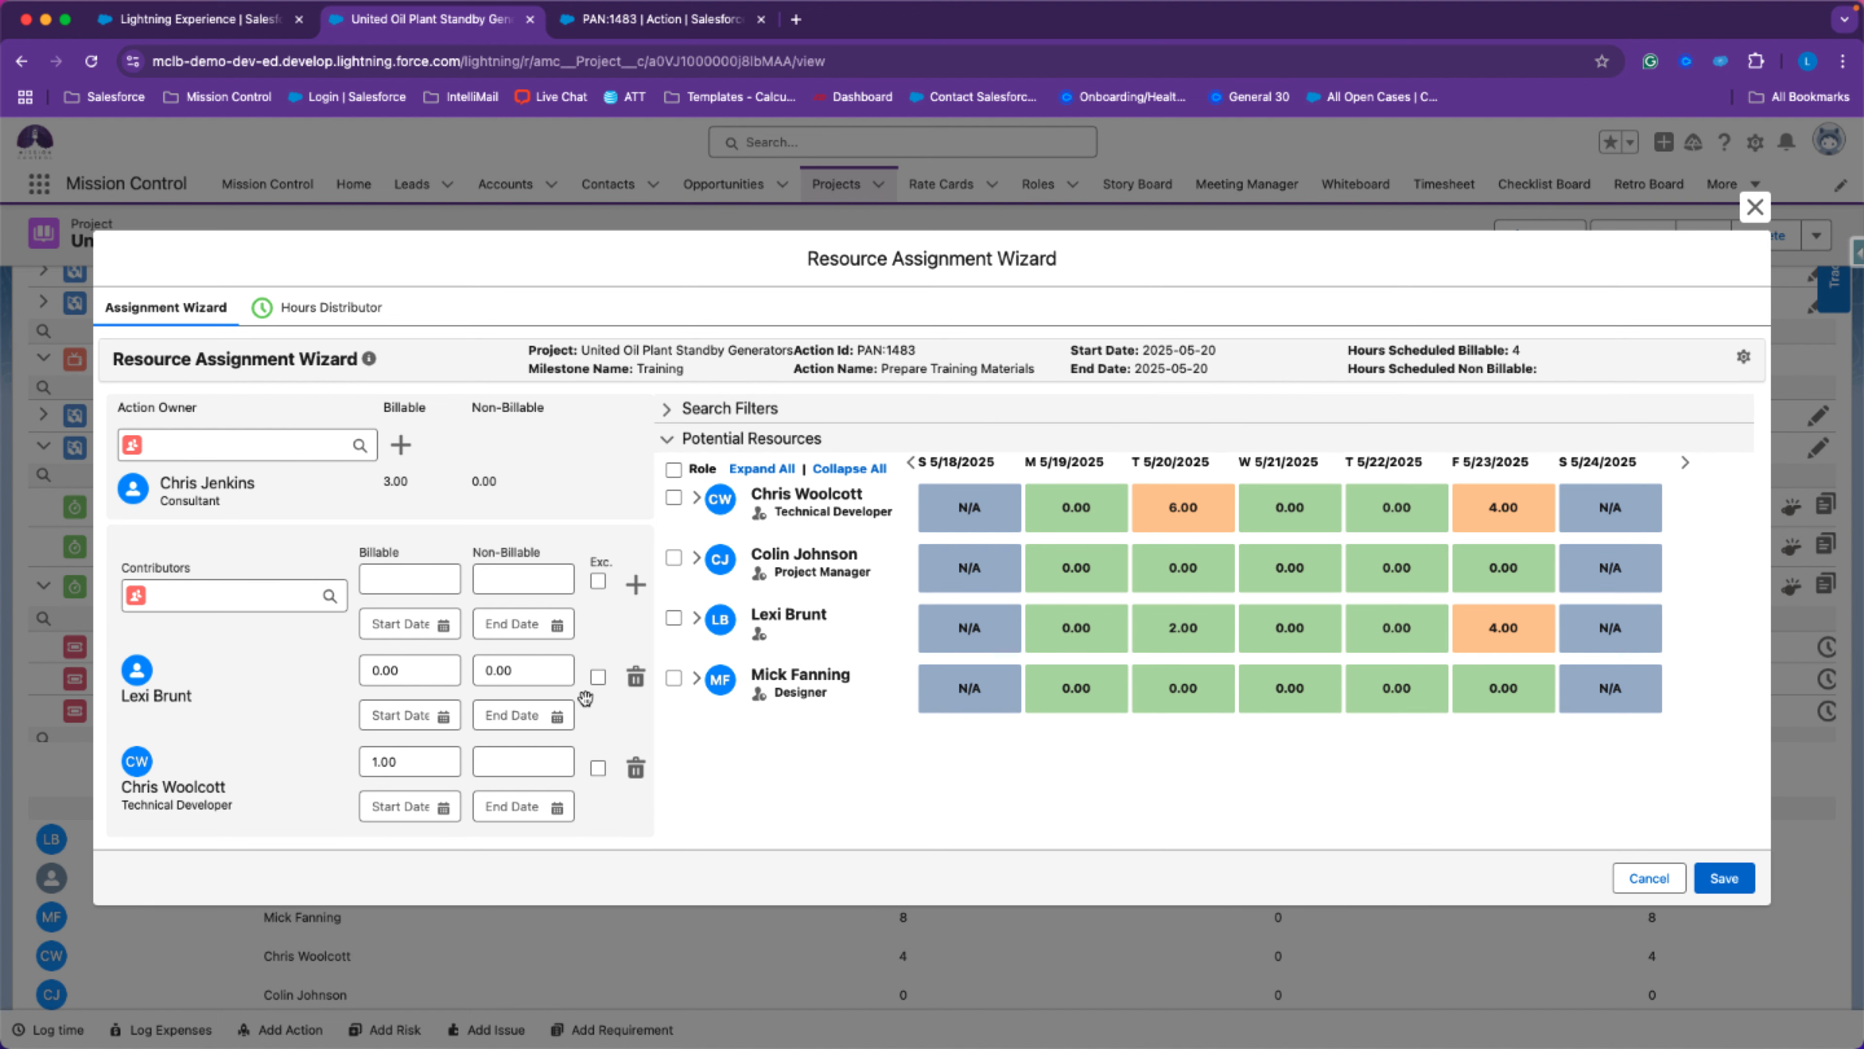
Turn off Include Contributor Dates in the wizard's settings and save them.
{"action": "left_click", "coordinate": [1743, 358]}
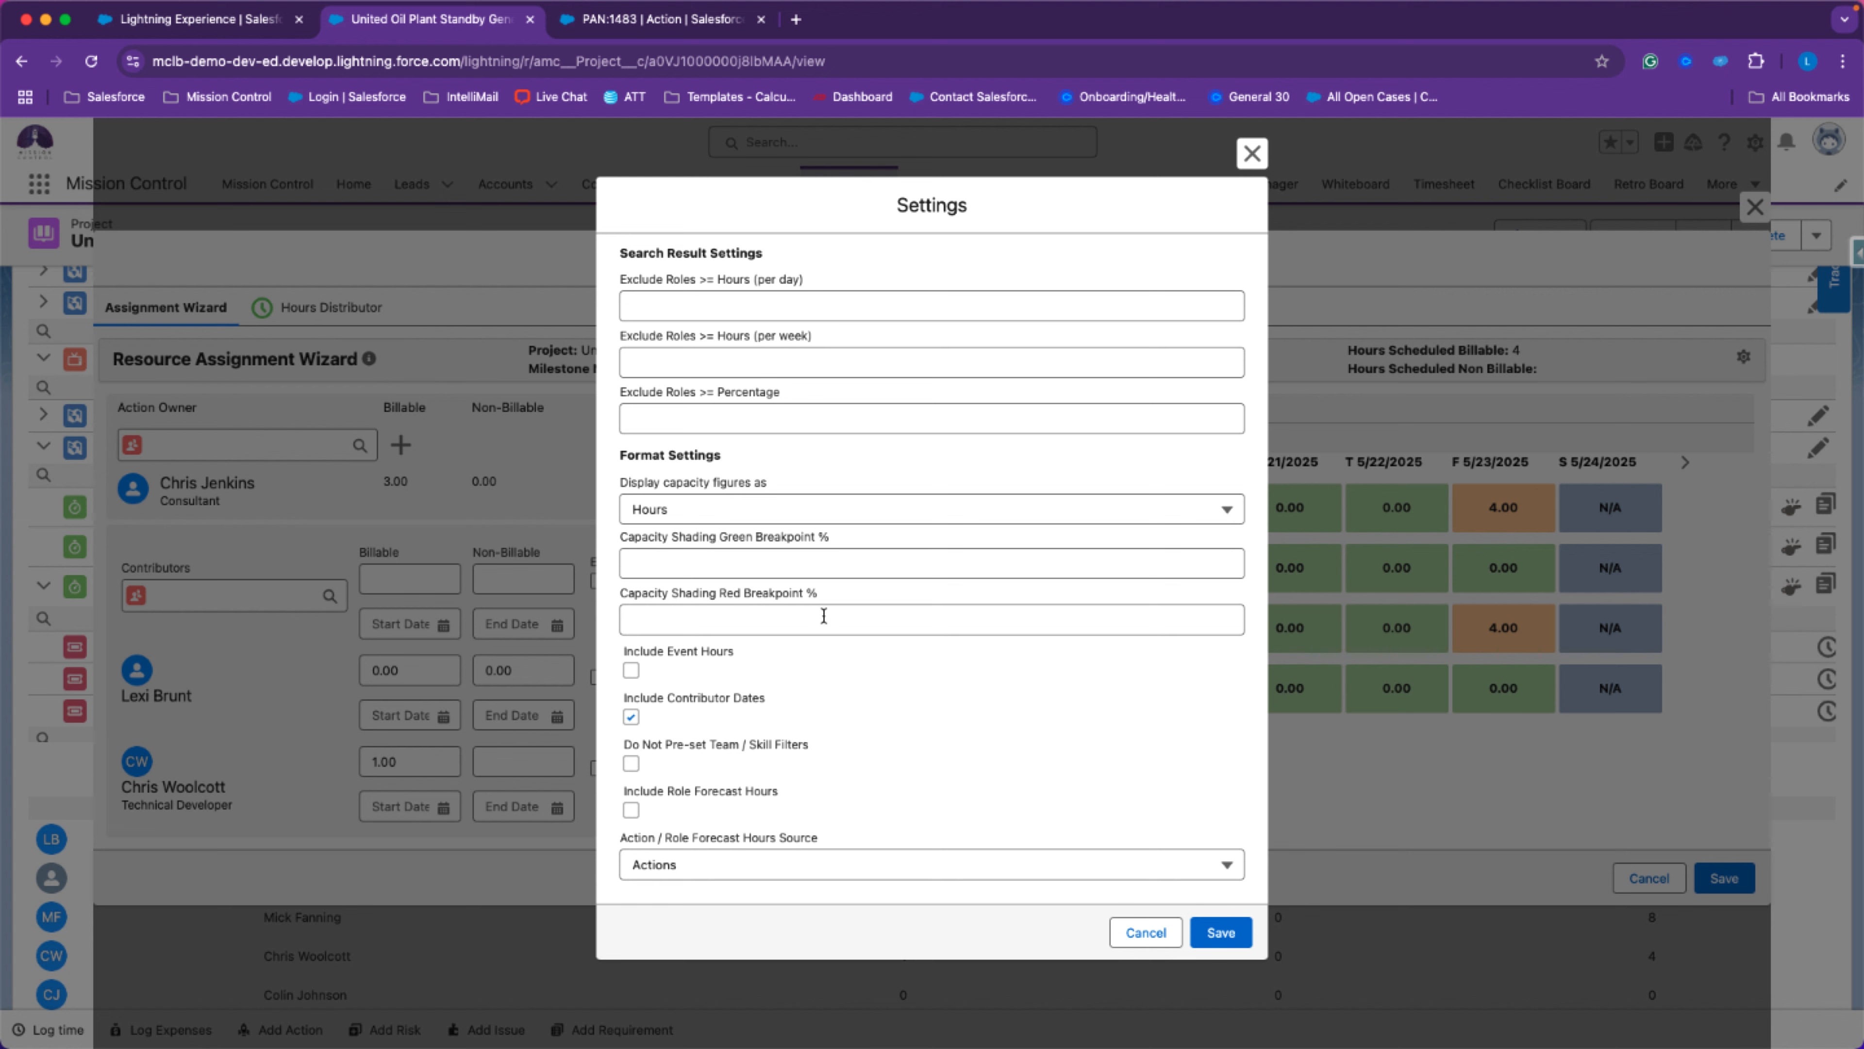
{"action": "left_click", "coordinate": [633, 717]}
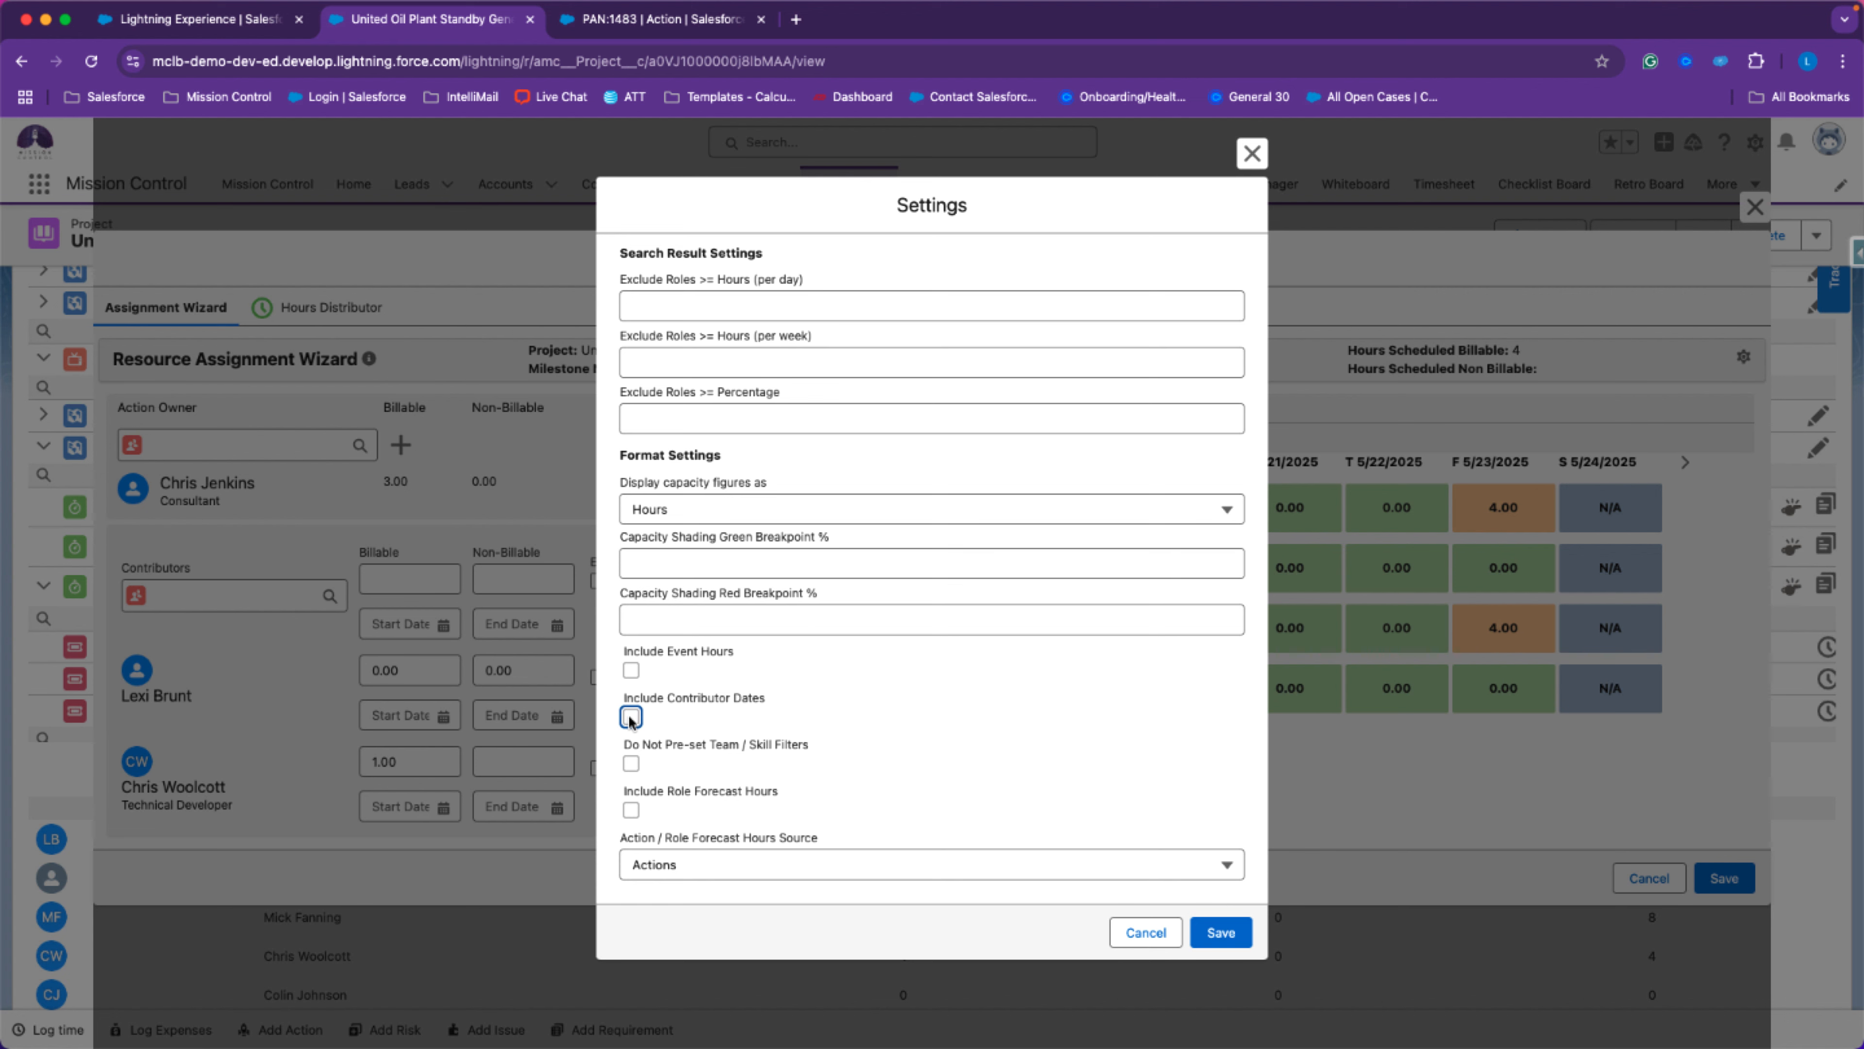
{"action": "left_click", "coordinate": [1221, 934]}
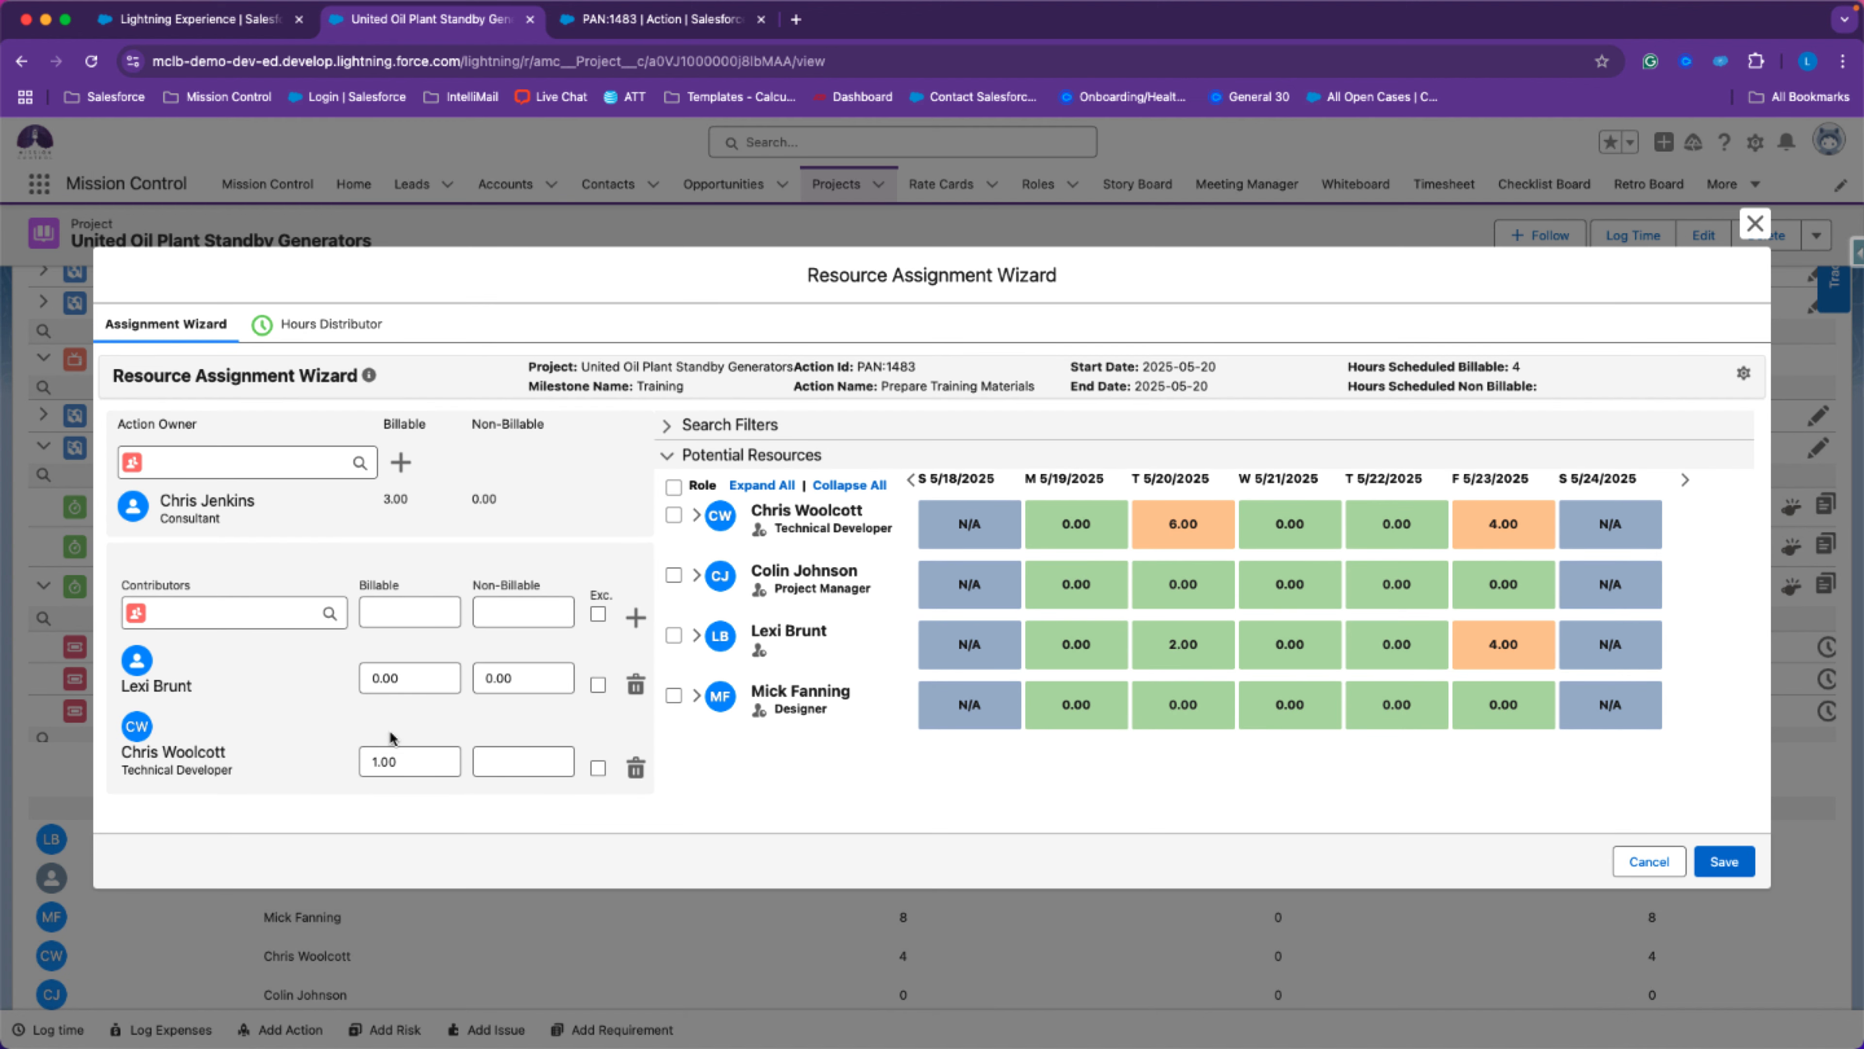
Set the first contributor's billable hours to 1 and save the resource assignment.
{"action": "left_click", "coordinate": [396, 678]}
{"action": "type", "text": "10"}
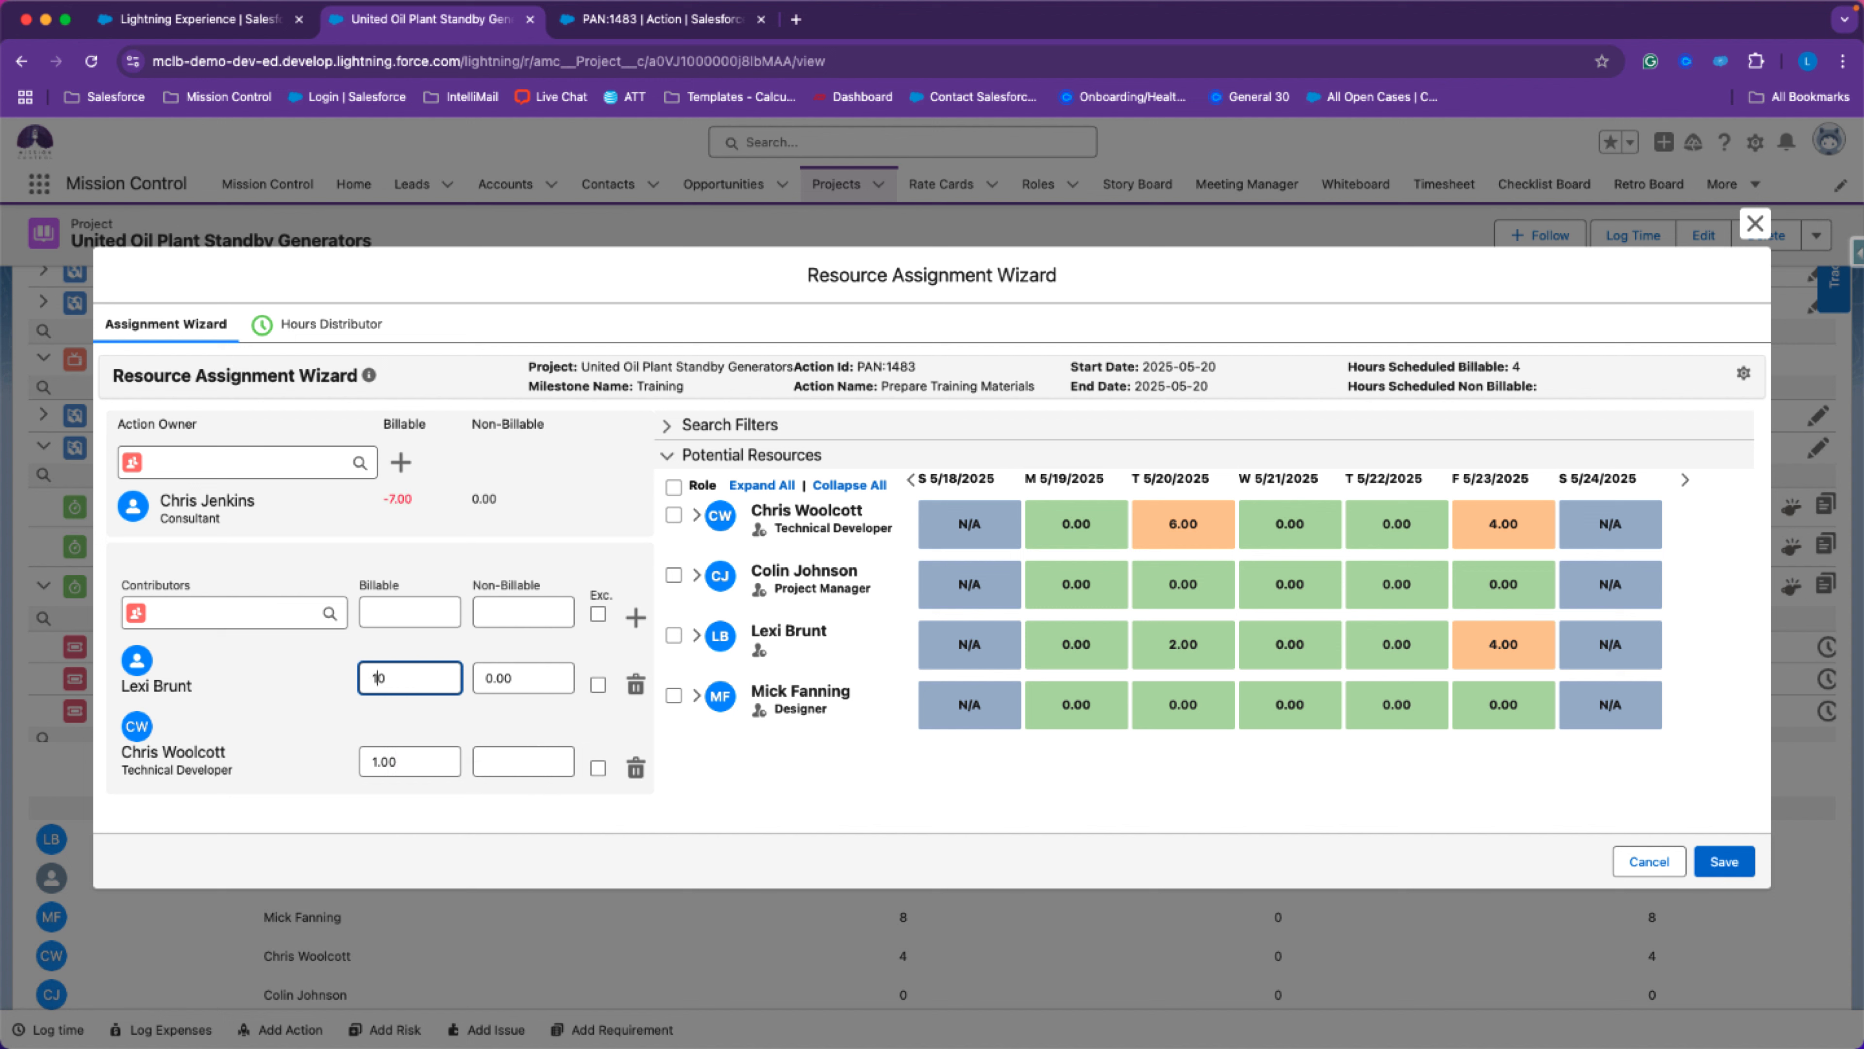
{"action": "key", "text": "Delete"}
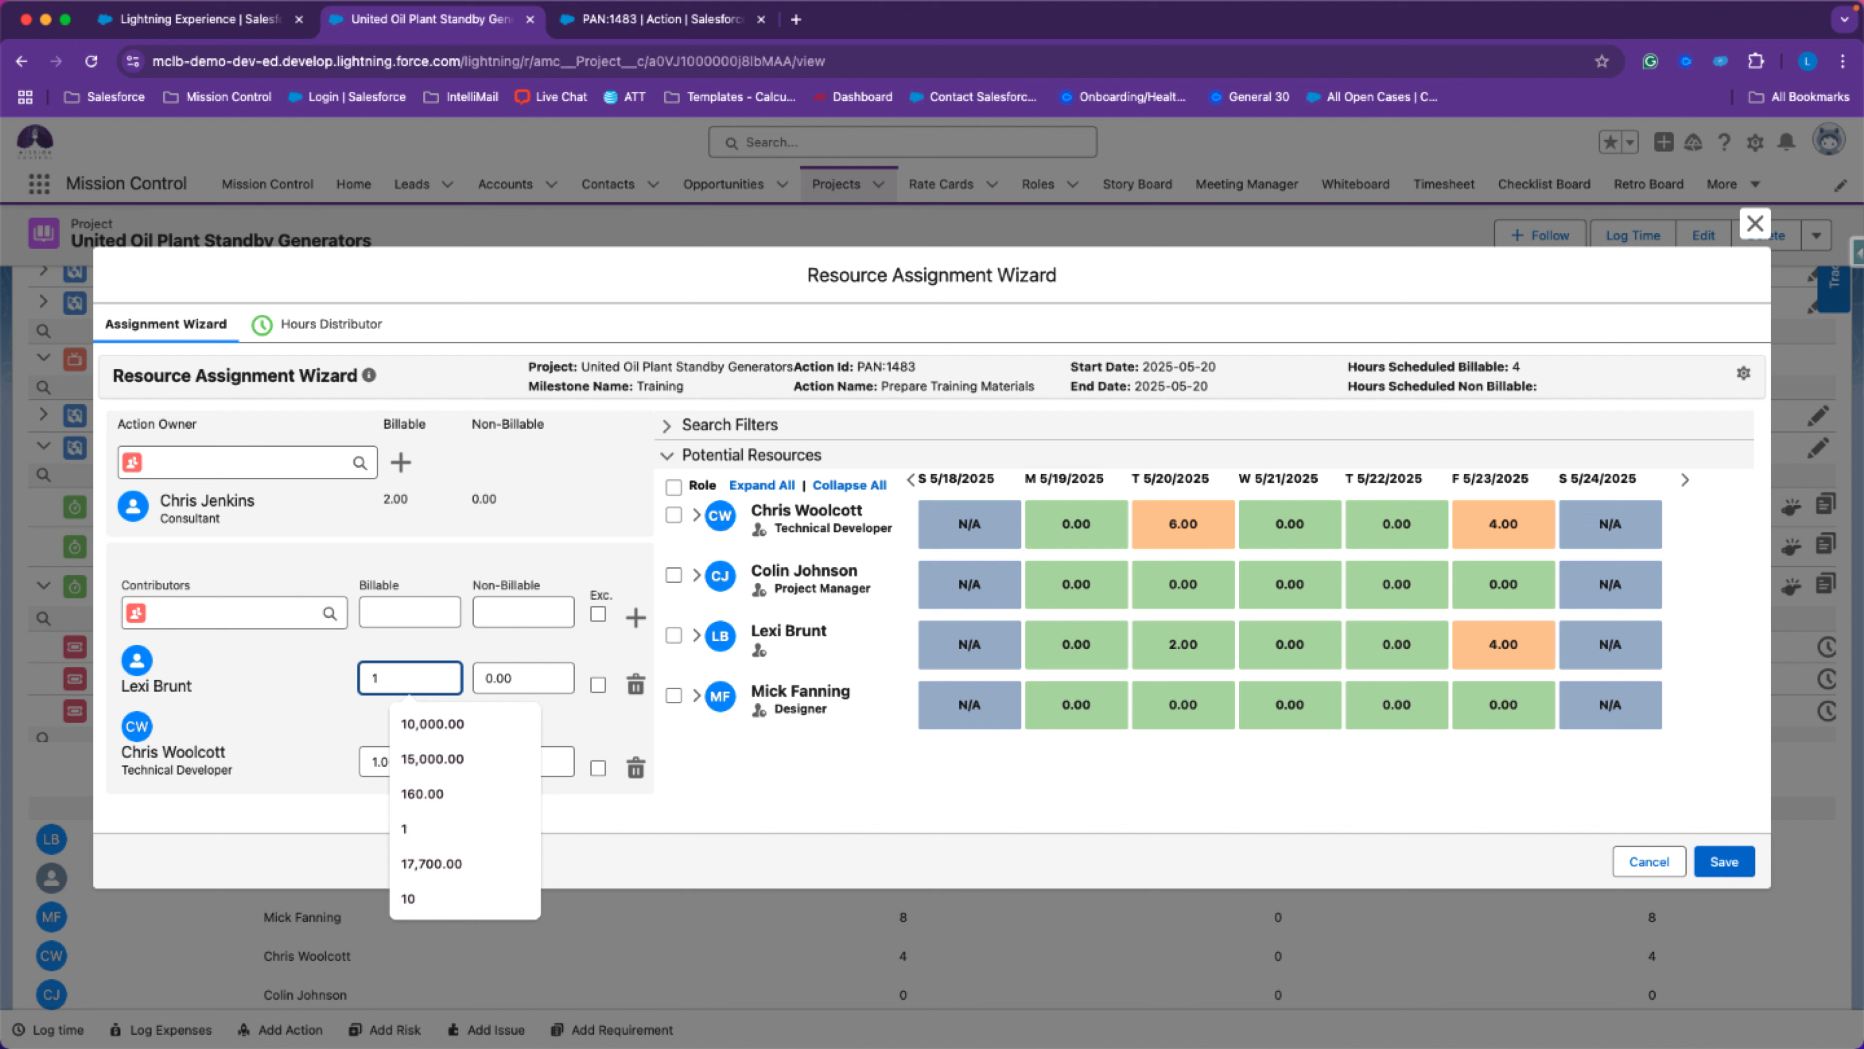
{"action": "left_click", "coordinate": [342, 677]}
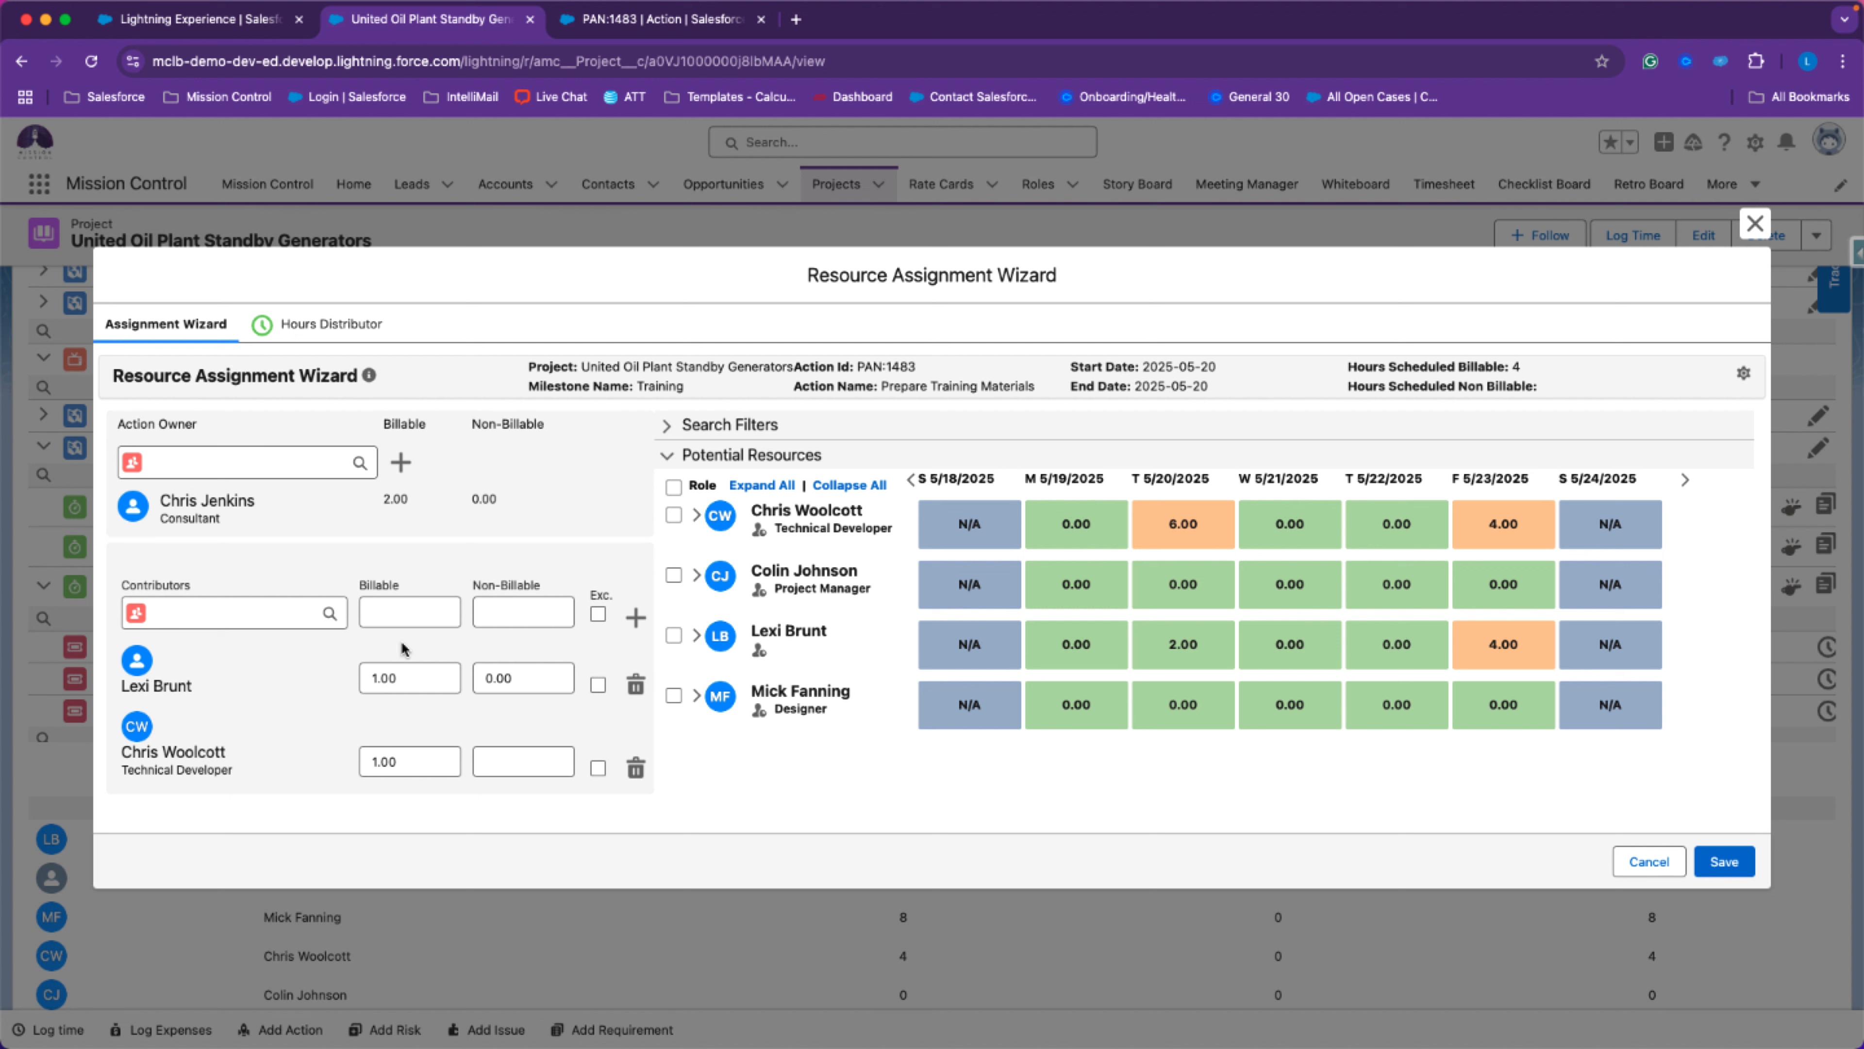
{"action": "left_click", "coordinate": [1716, 867]}
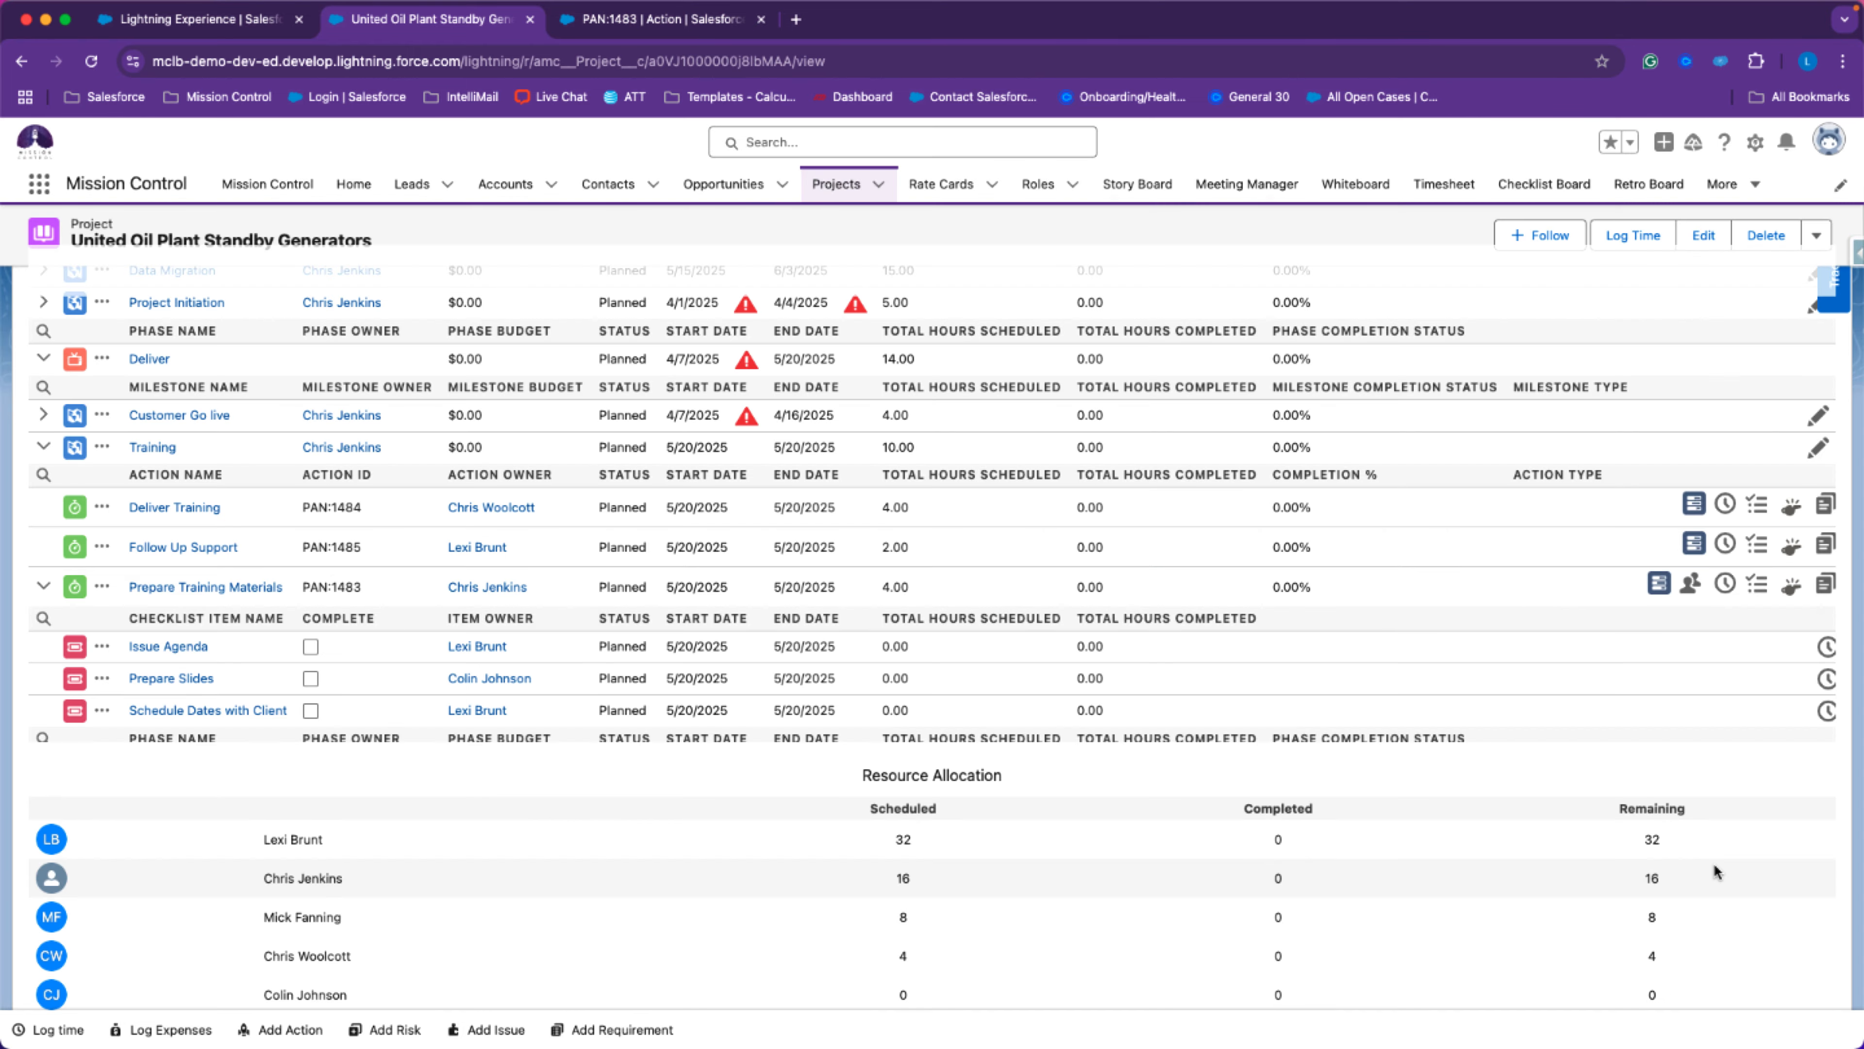
Open the Add Users to Onboarding Campaign action under the Customer Go live milestone in a new tab, and close the PAN:1483 tab.
{"action": "scroll", "coordinate": [1289, 555], "scroll_direction": "down", "scroll_amount": 1}
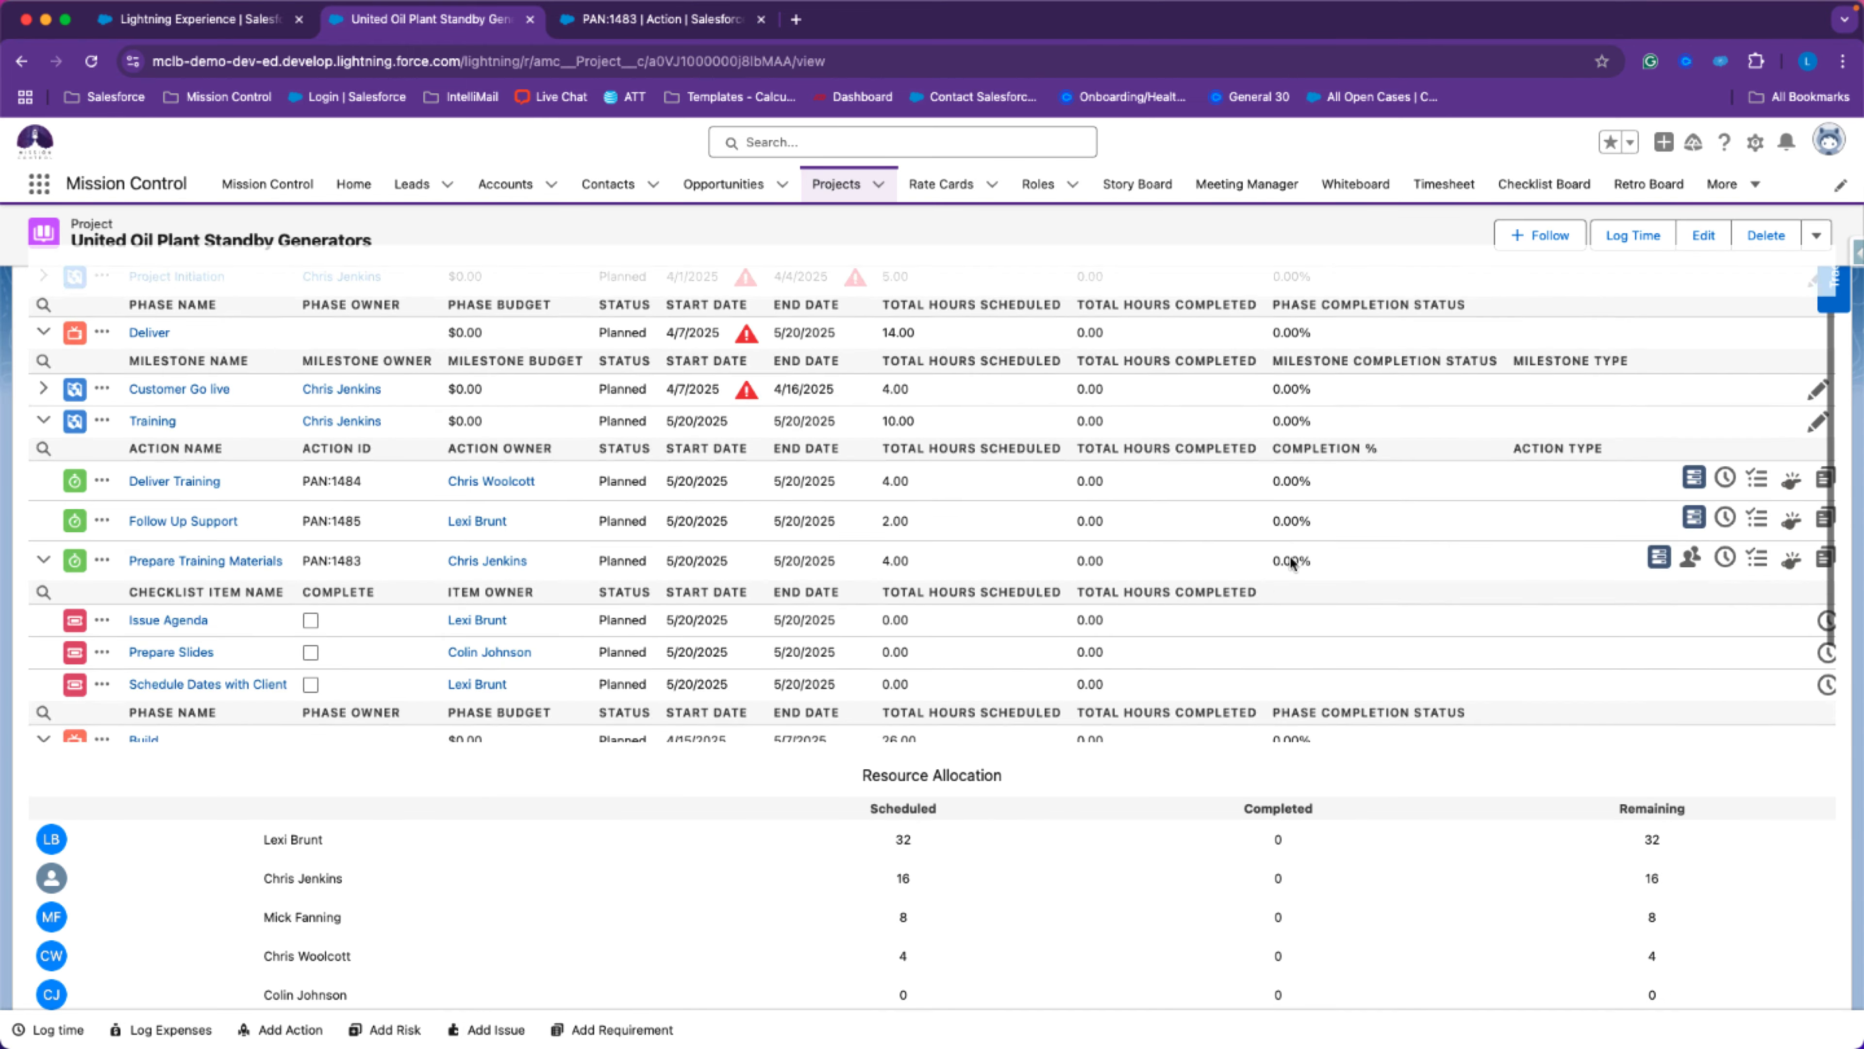
{"action": "scroll", "coordinate": [1289, 555], "scroll_direction": "down", "scroll_amount": 3}
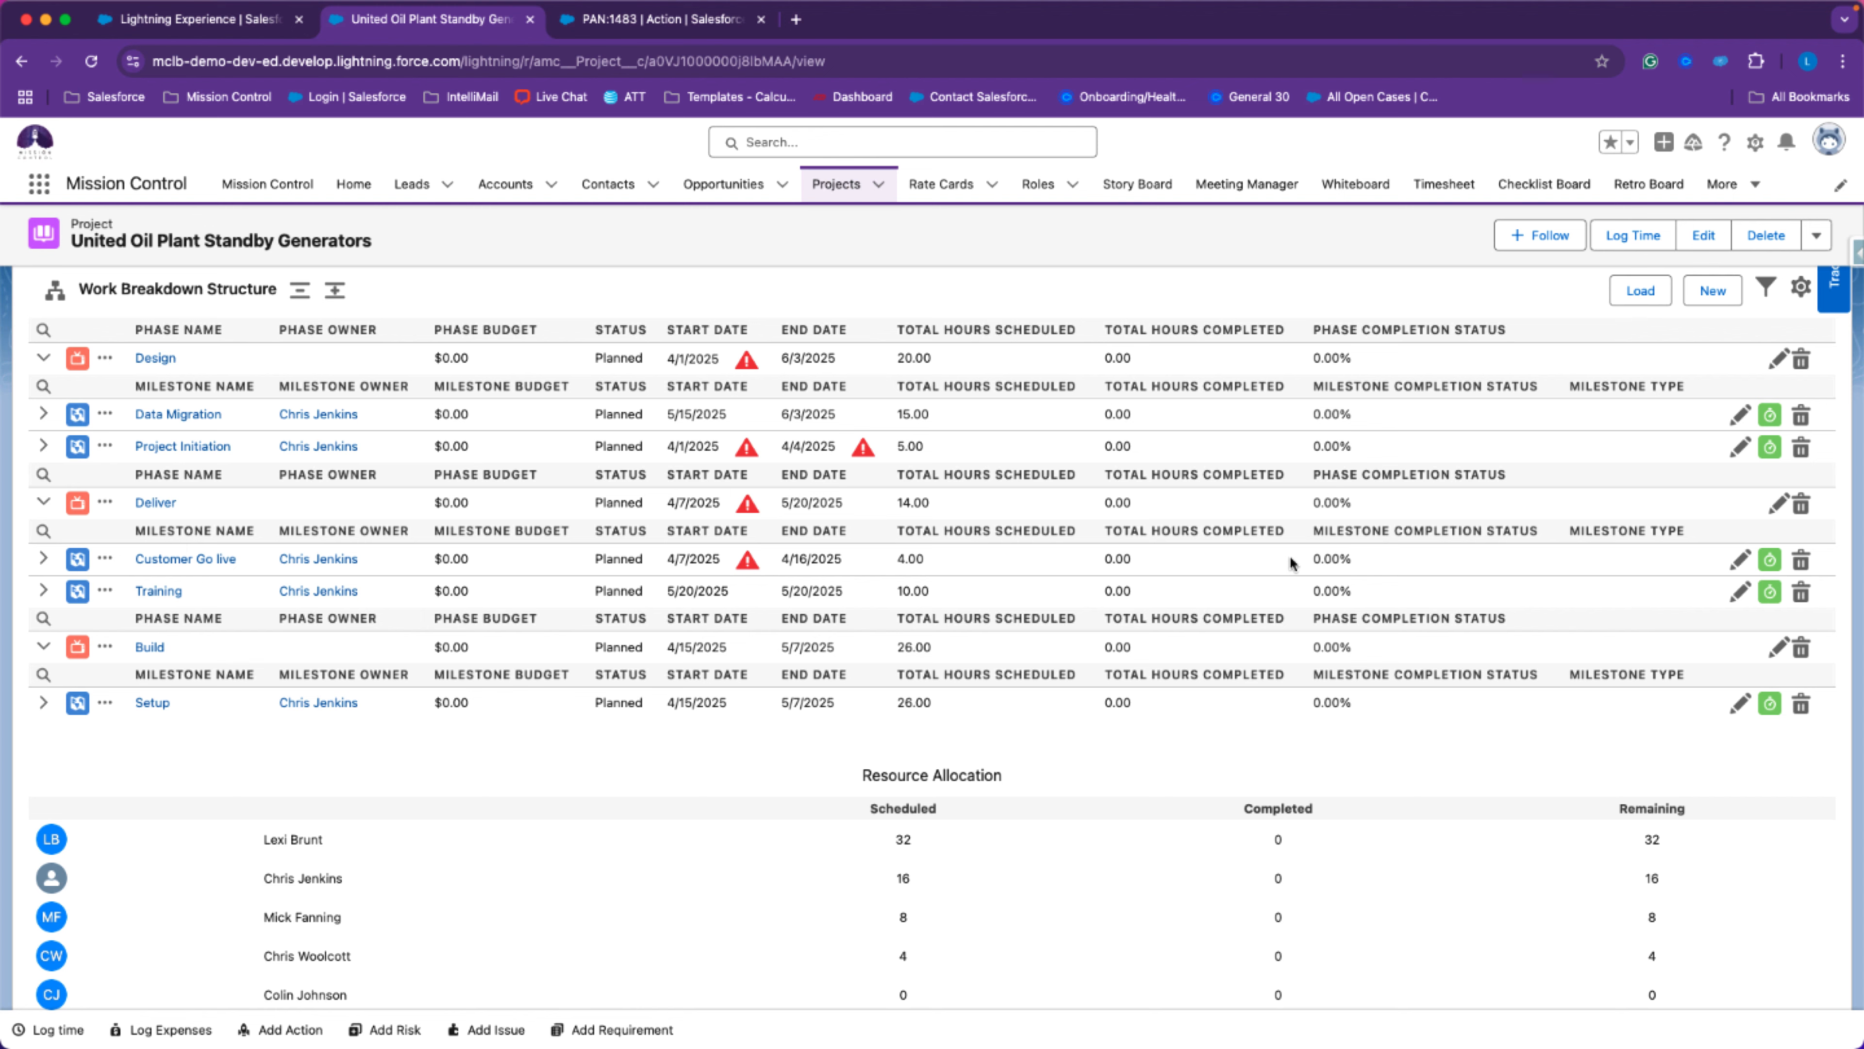
{"action": "scroll", "coordinate": [496, 547], "scroll_direction": "down", "scroll_amount": 3}
{"action": "scroll", "coordinate": [497, 547], "scroll_direction": "up", "scroll_amount": 3}
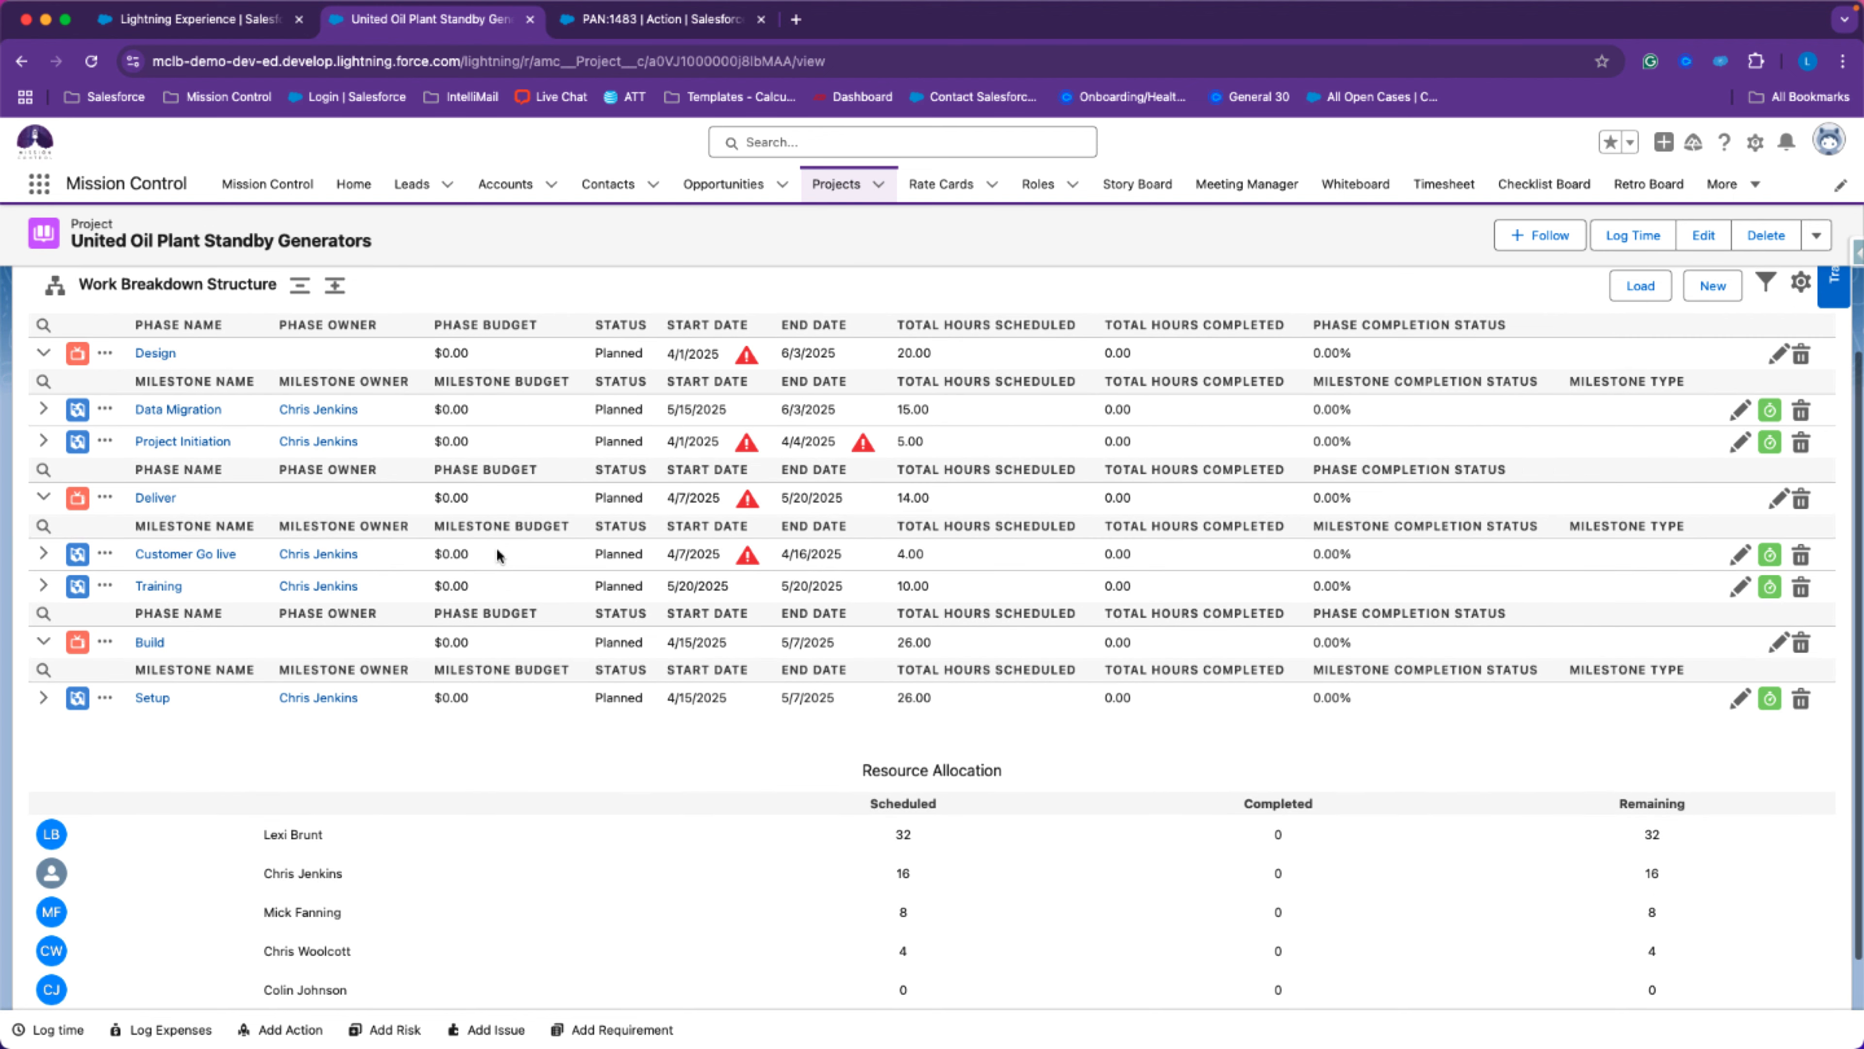
{"action": "left_click", "coordinate": [43, 554]}
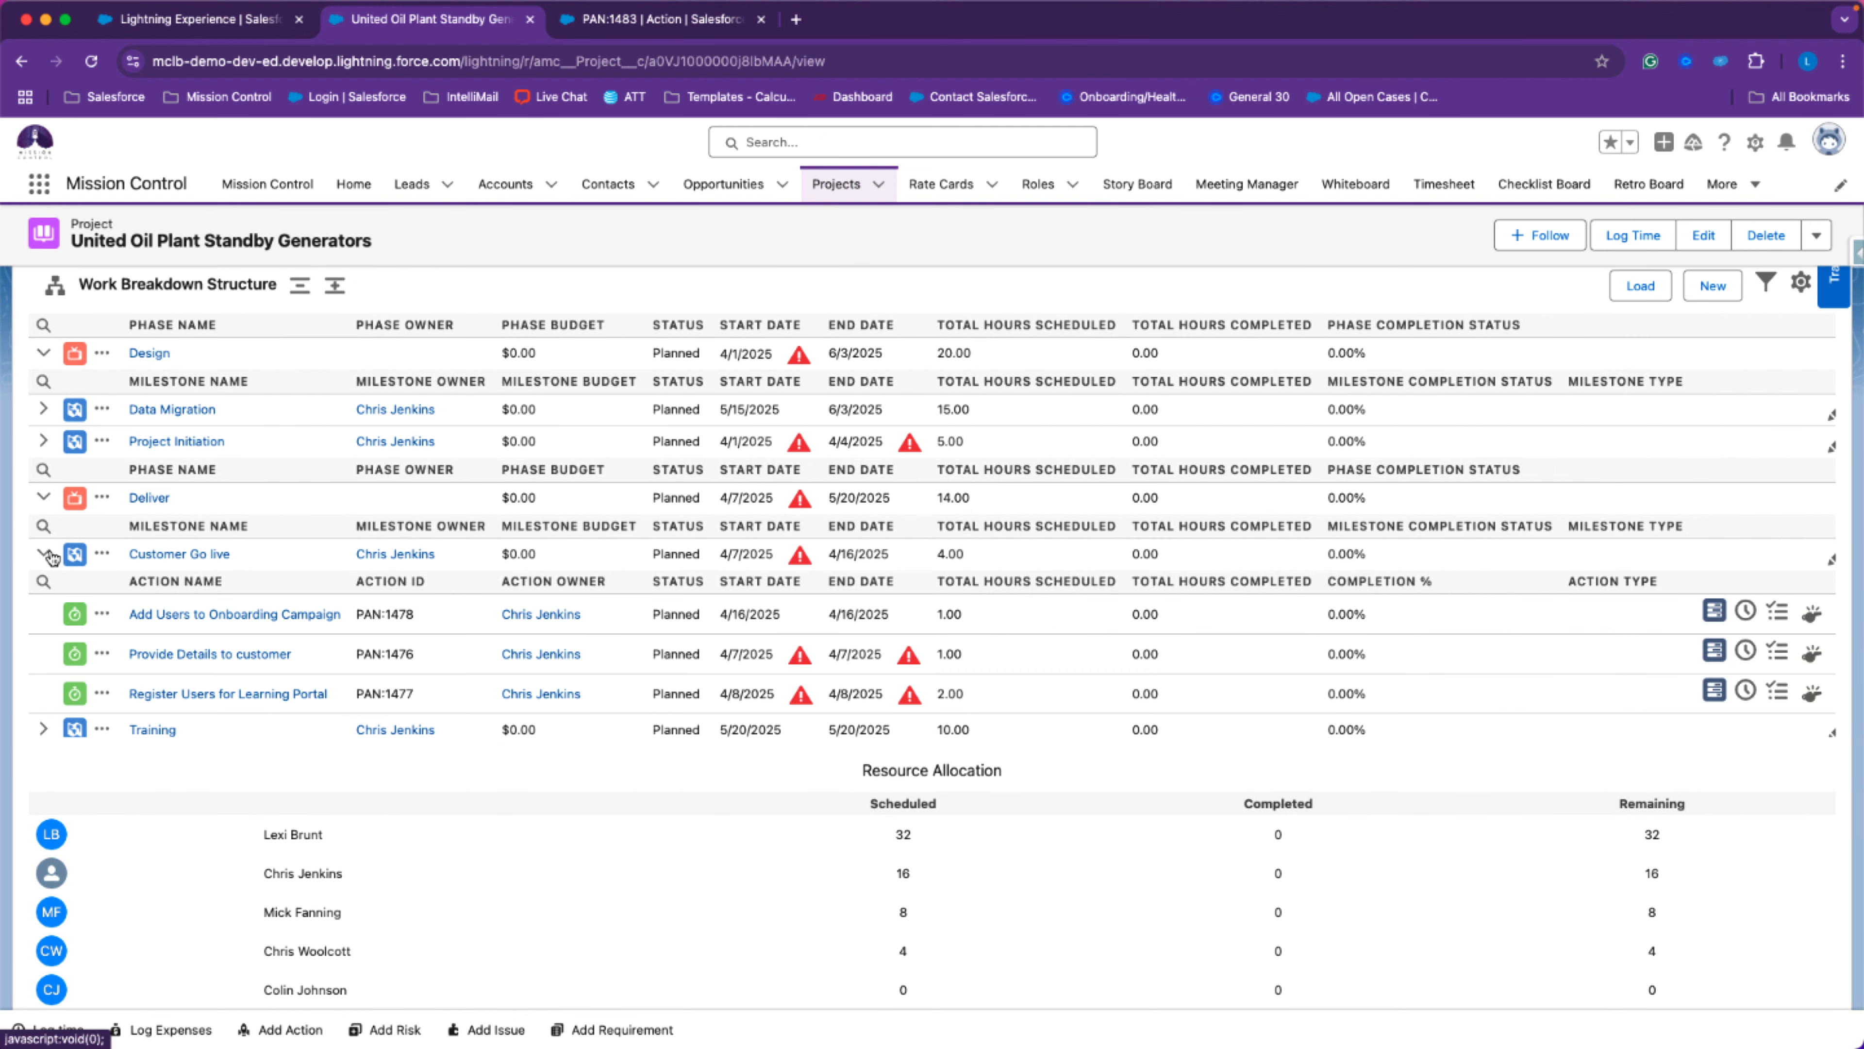
{"action": "right_click", "coordinate": [165, 620]}
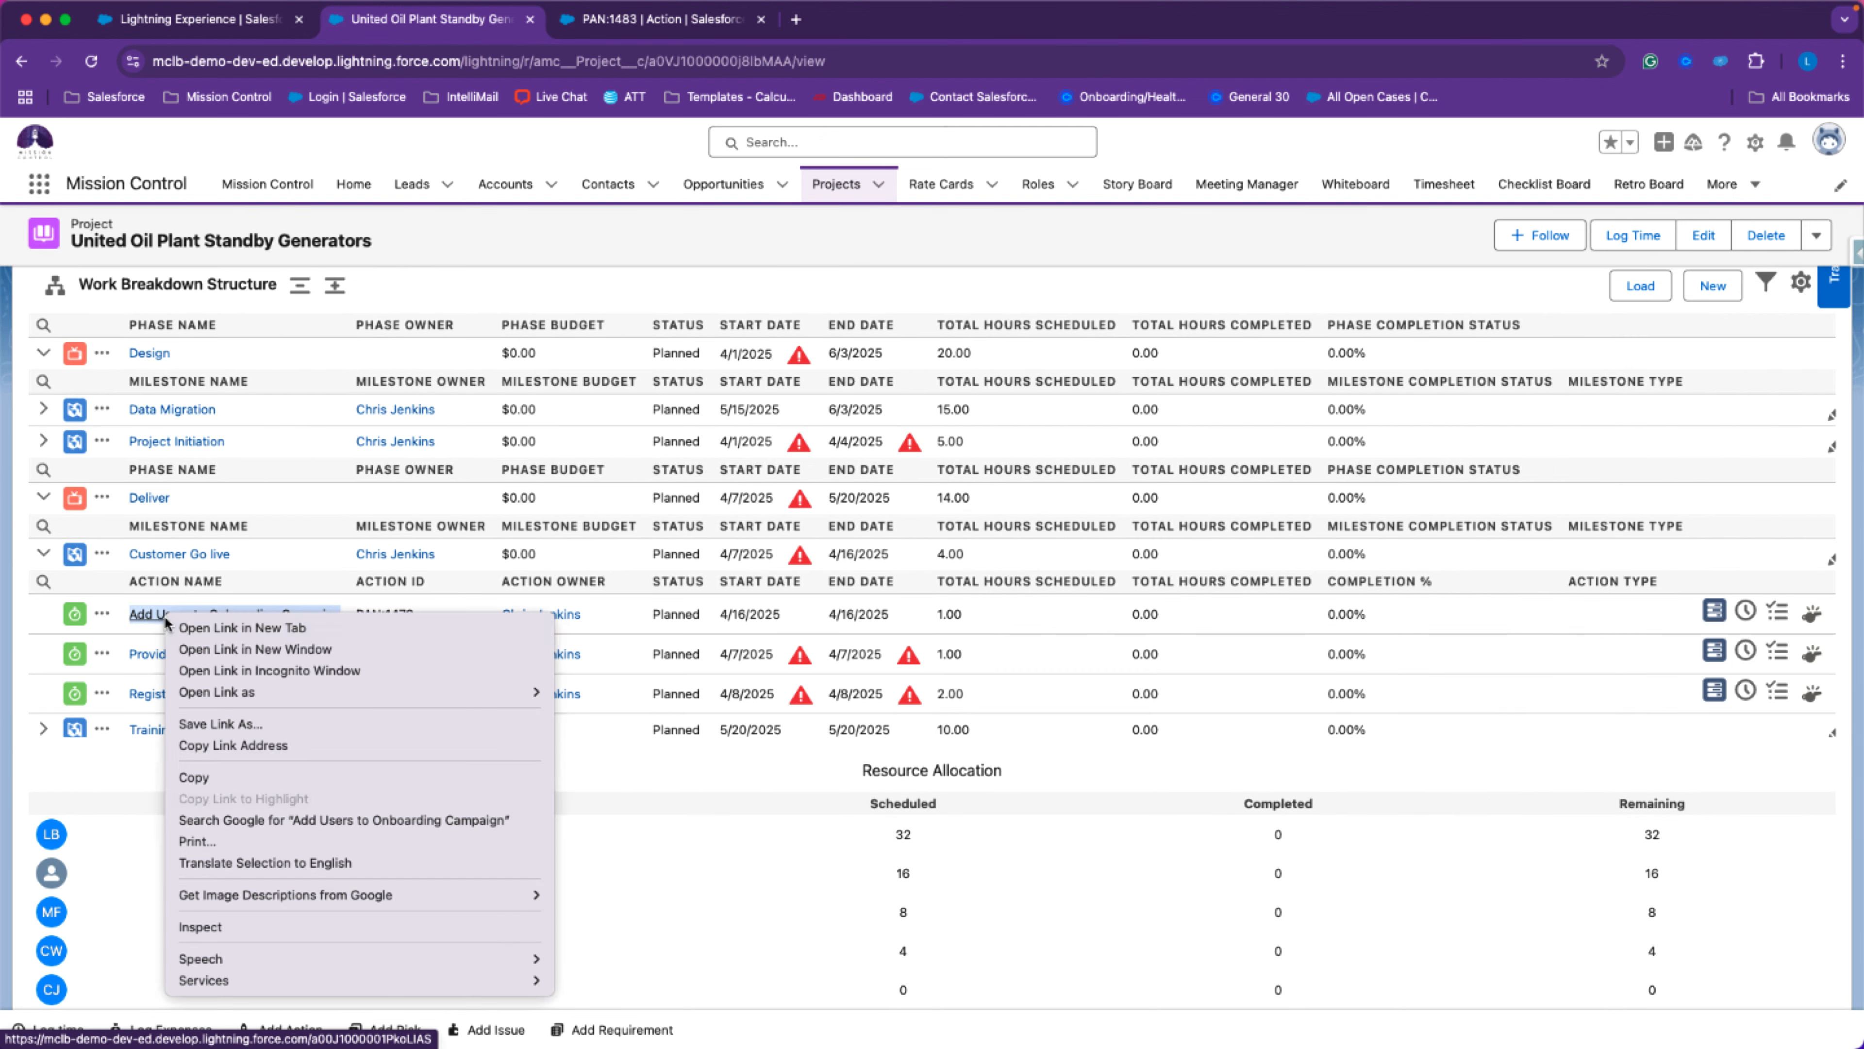
{"action": "left_click", "coordinate": [206, 625]}
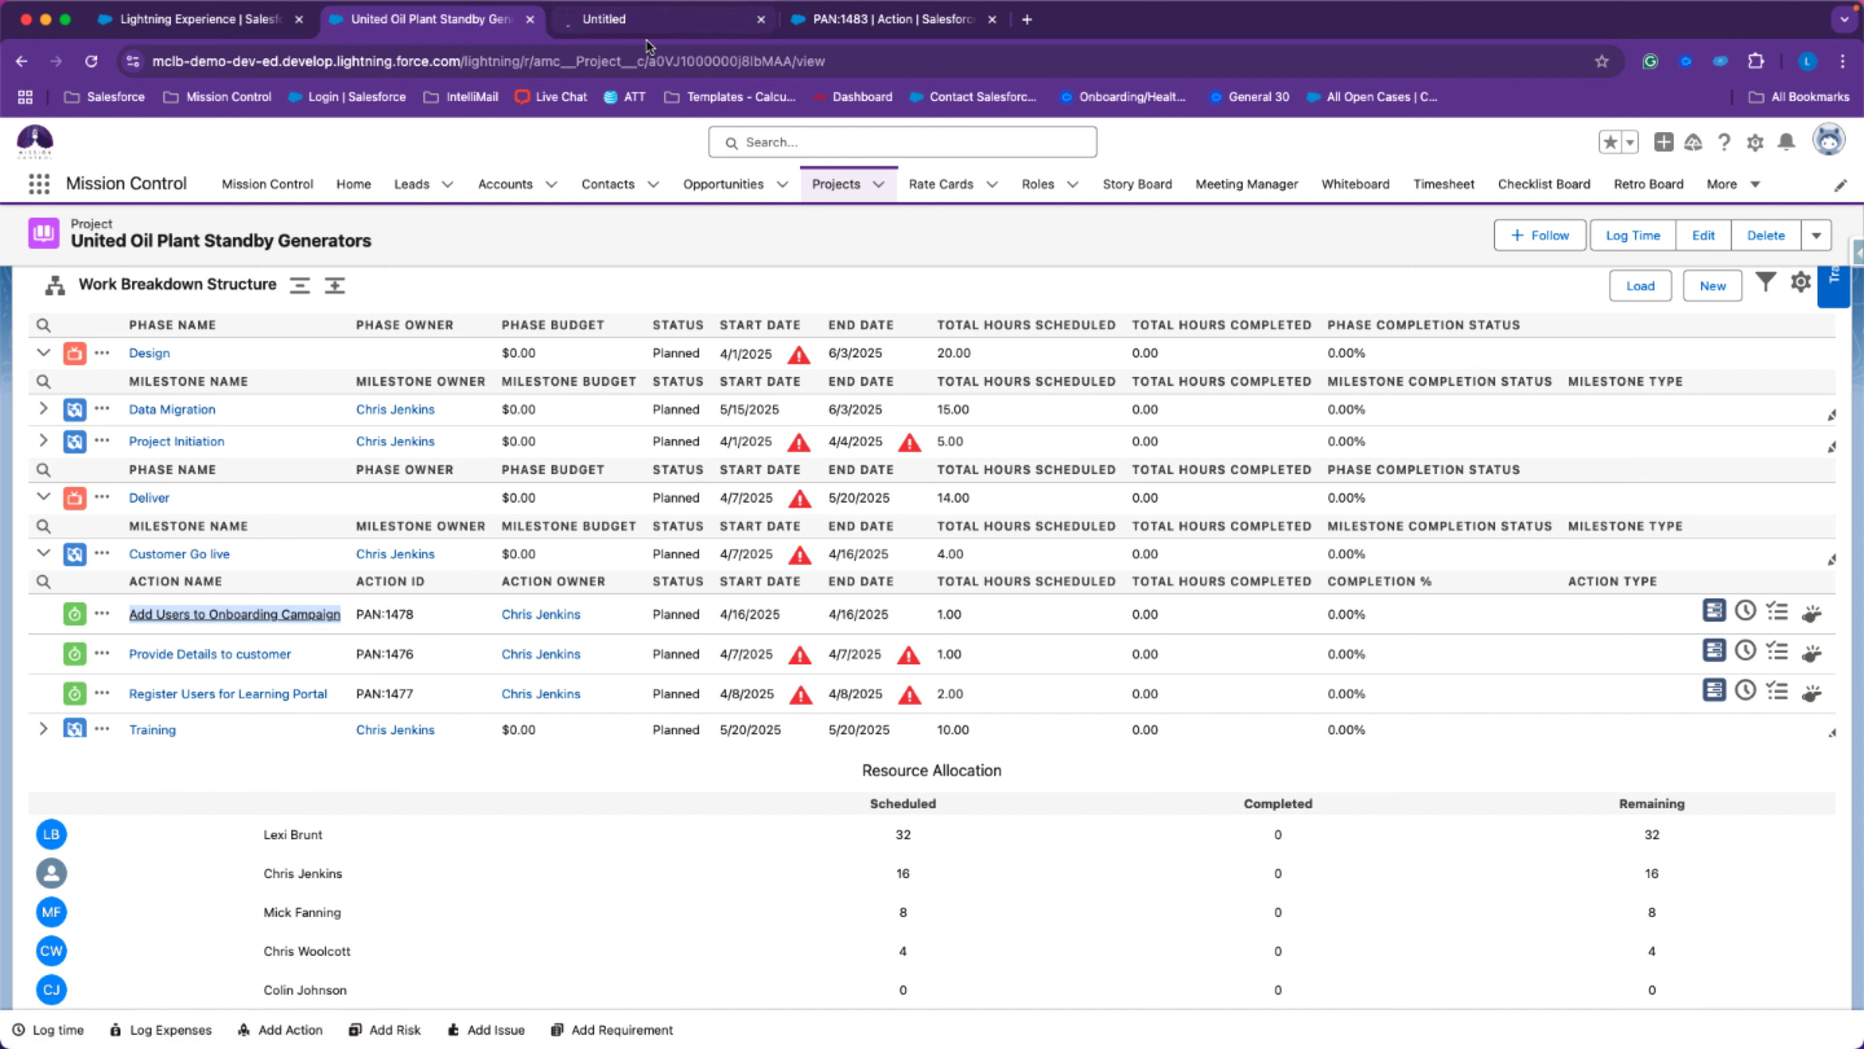
{"action": "left_click", "coordinate": [638, 26]}
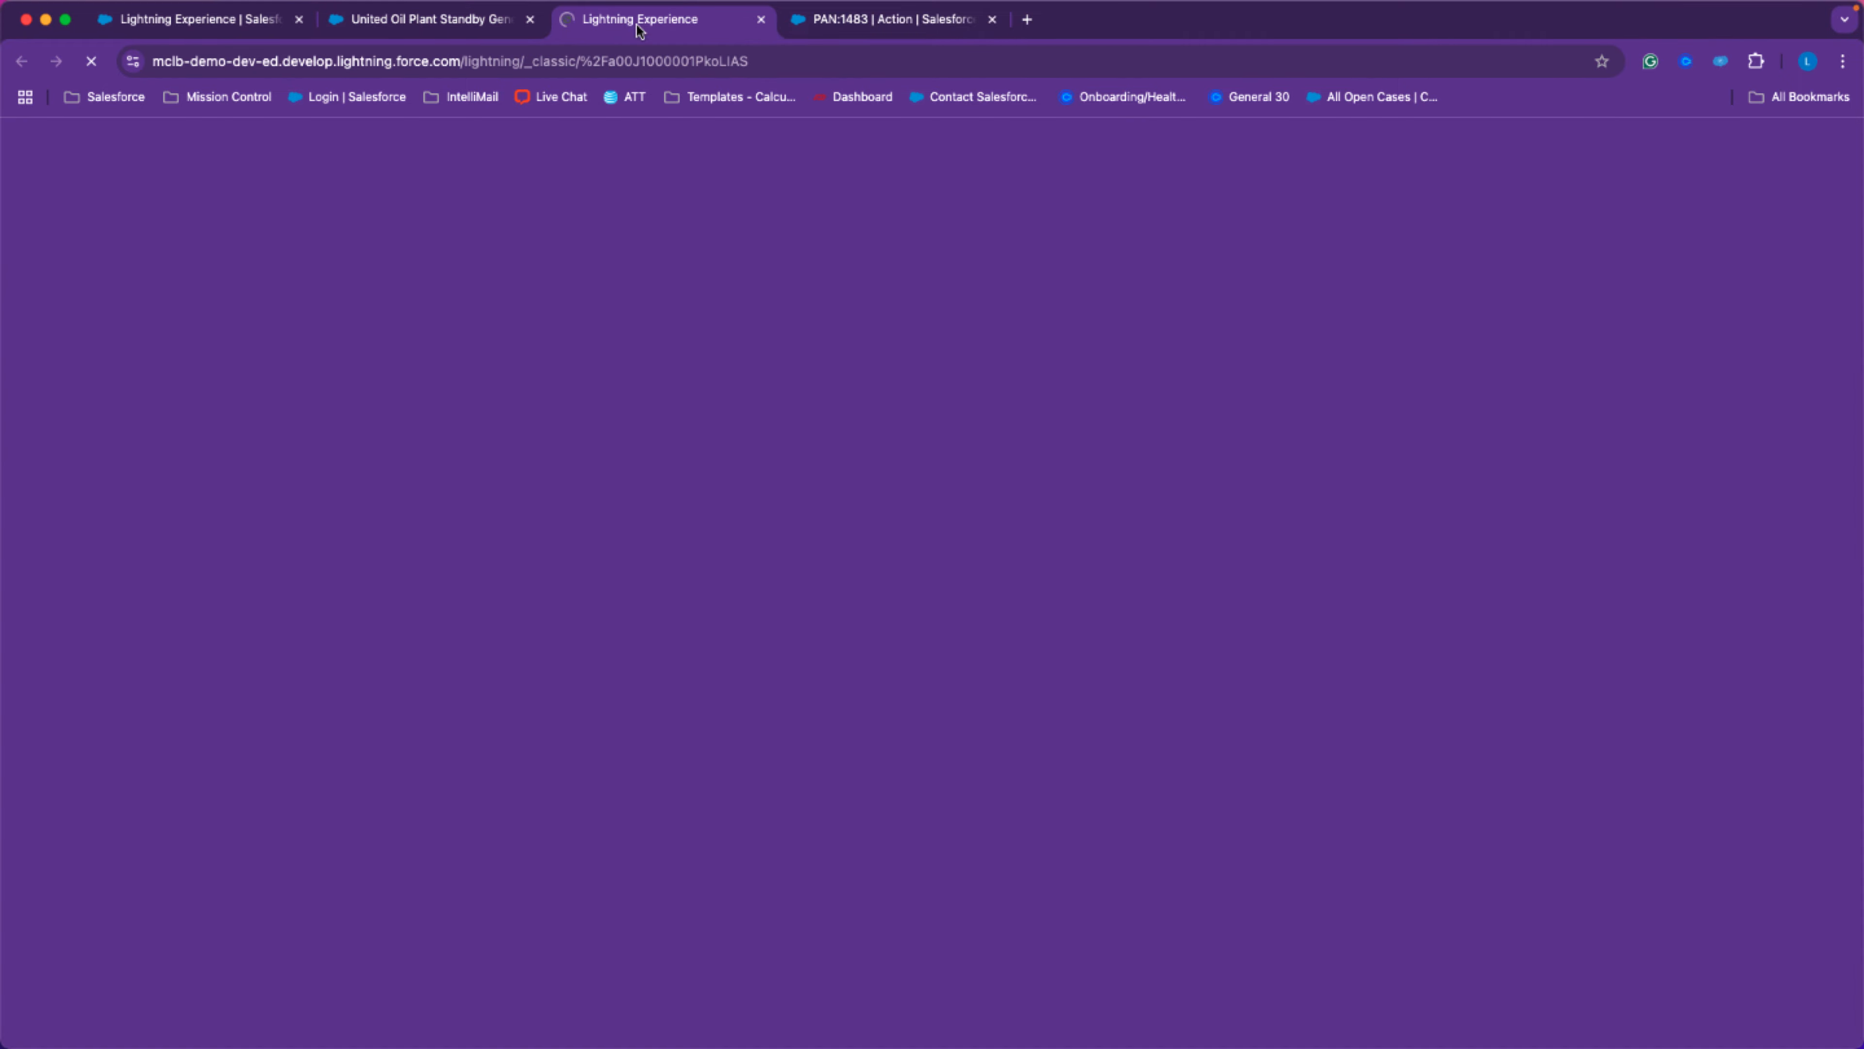
{"action": "left_click", "coordinate": [993, 20]}
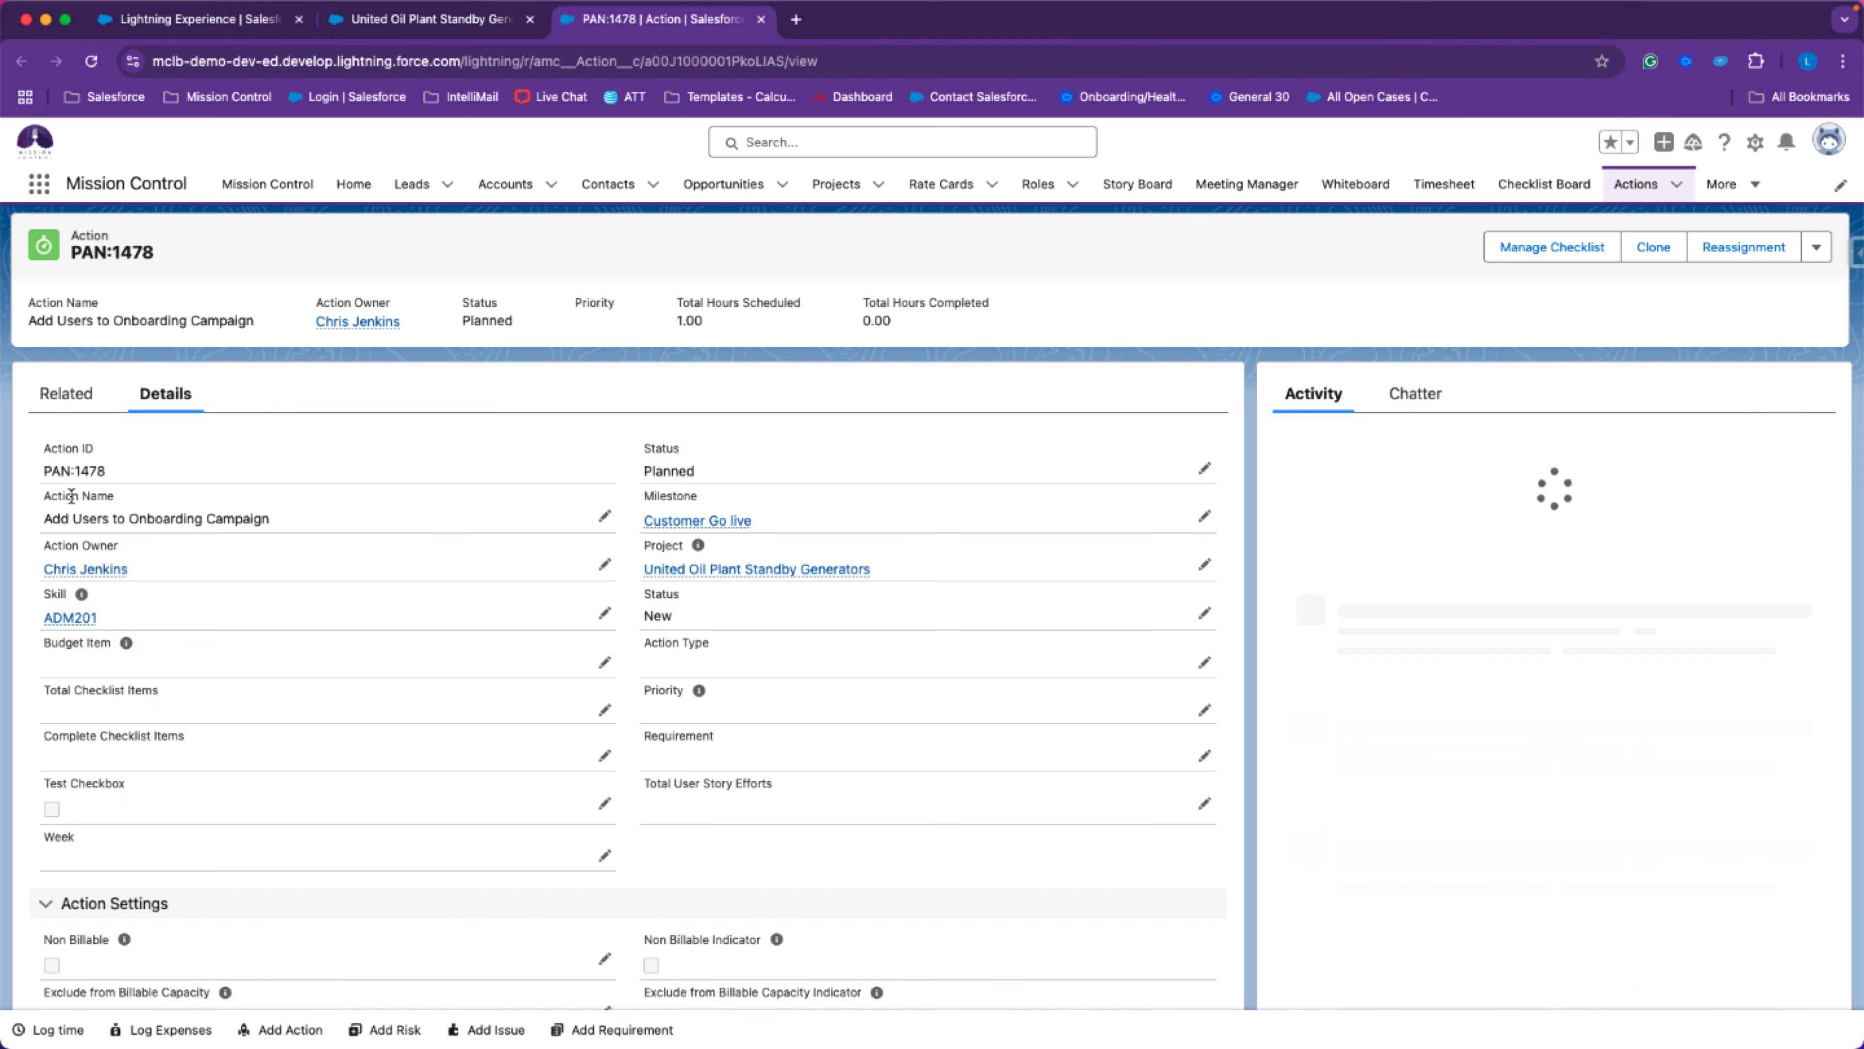
Add the Project Manager as a contributor on the PAN:1478 action with a billable contribution of 0.5 hours and save the record.
{"action": "left_click", "coordinate": [72, 400]}
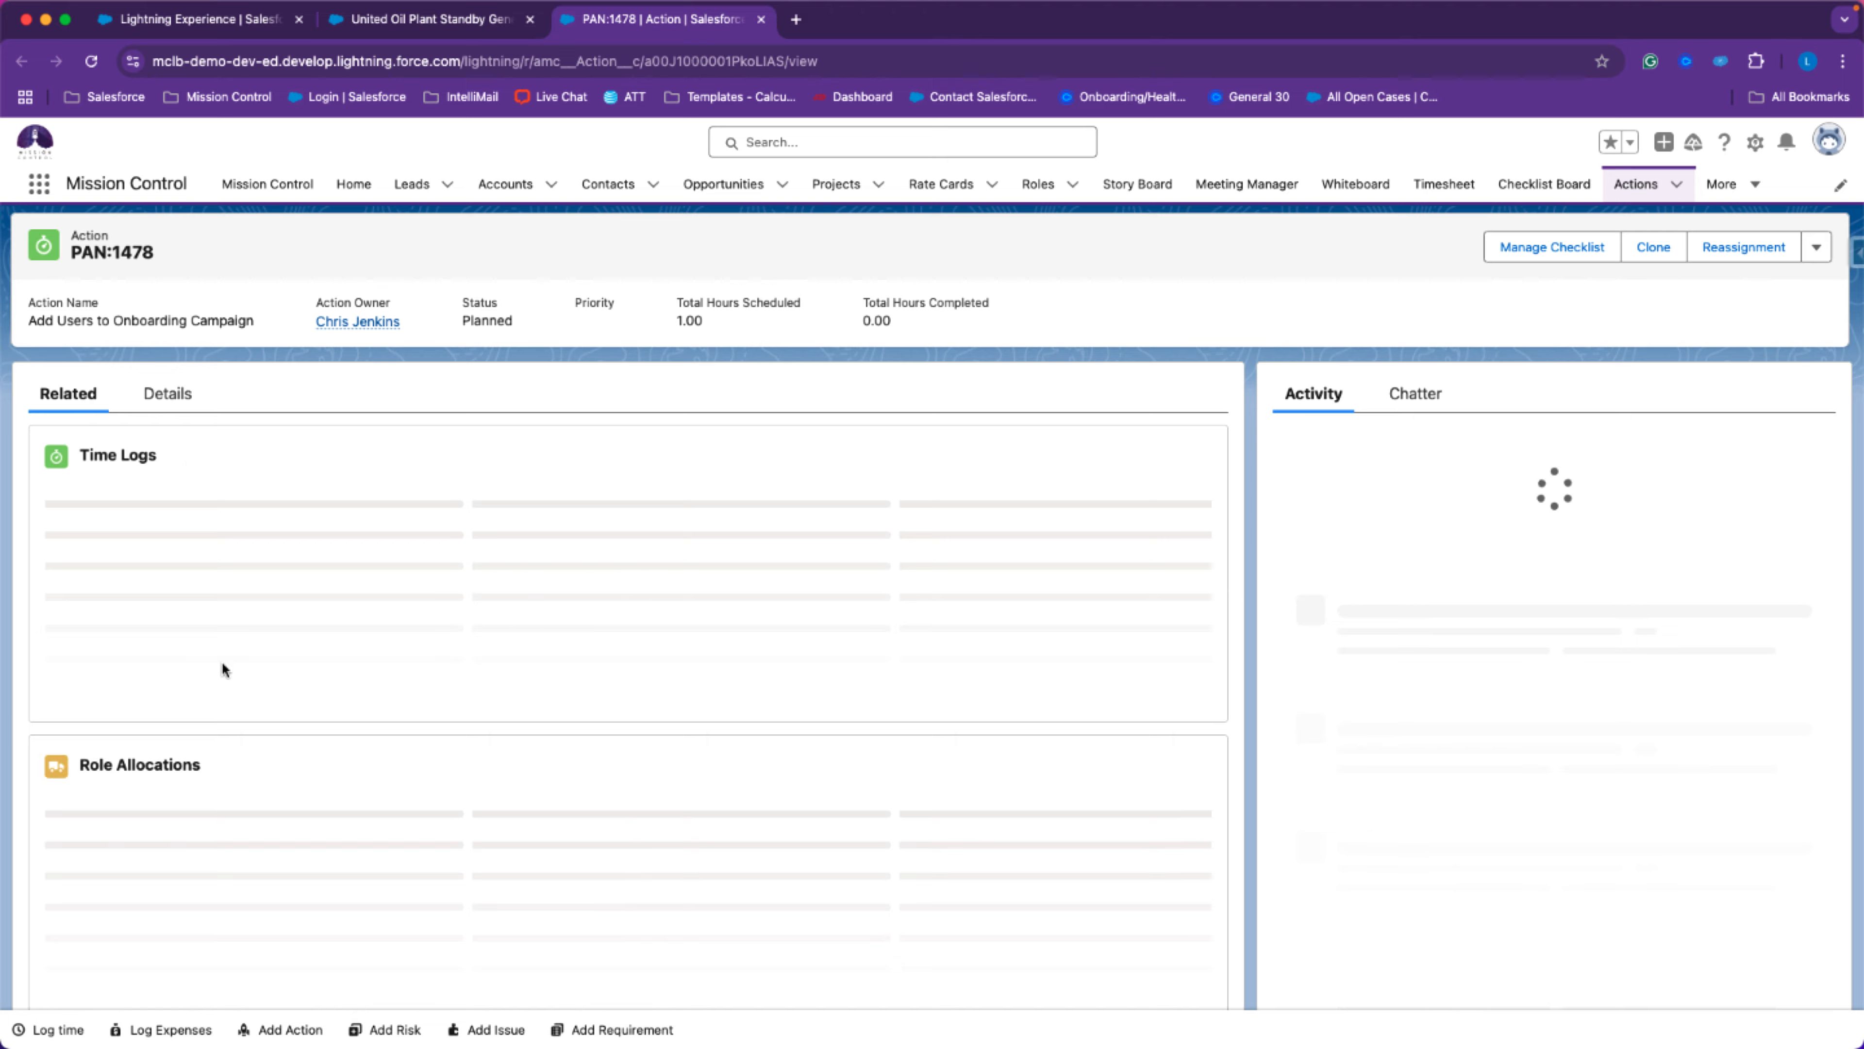
{"action": "scroll", "coordinate": [224, 668], "scroll_direction": "down", "scroll_amount": 10}
{"action": "scroll", "coordinate": [221, 664], "scroll_direction": "down", "scroll_amount": 1}
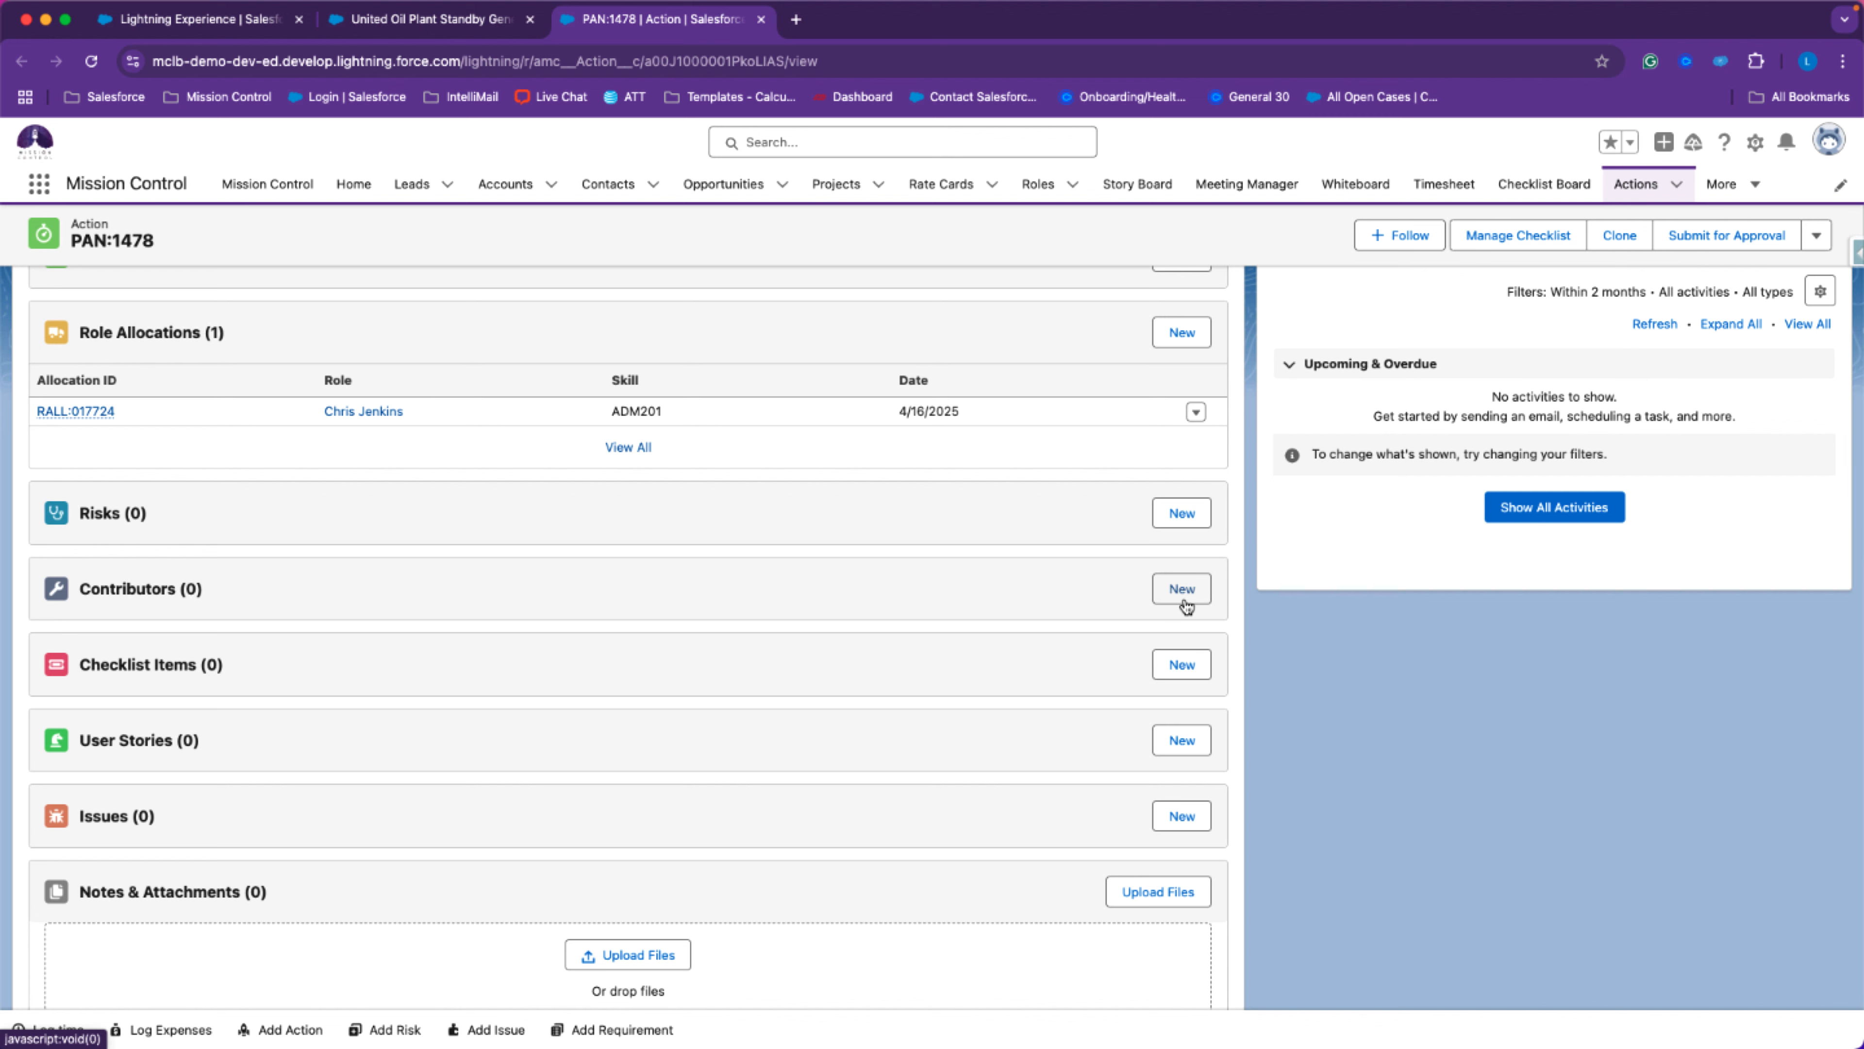
{"action": "left_click", "coordinate": [1183, 592]}
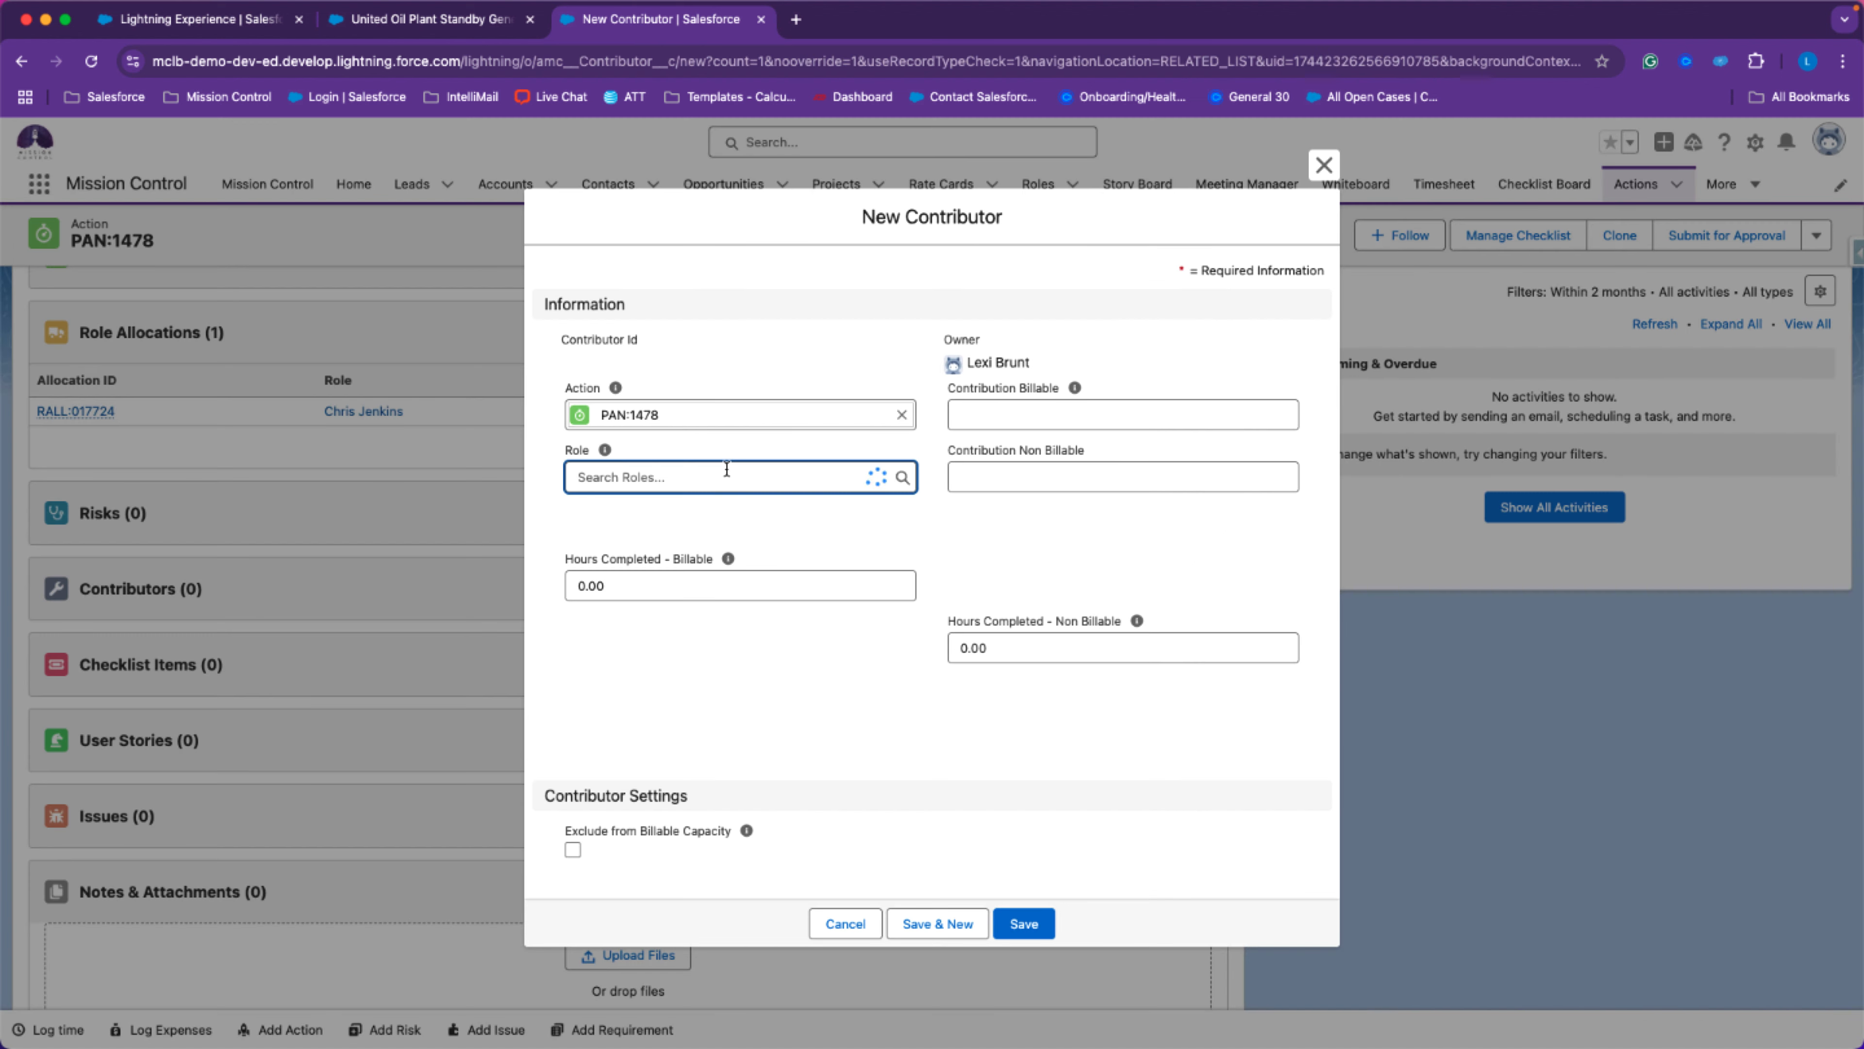
{"action": "type", "text": "coli"}
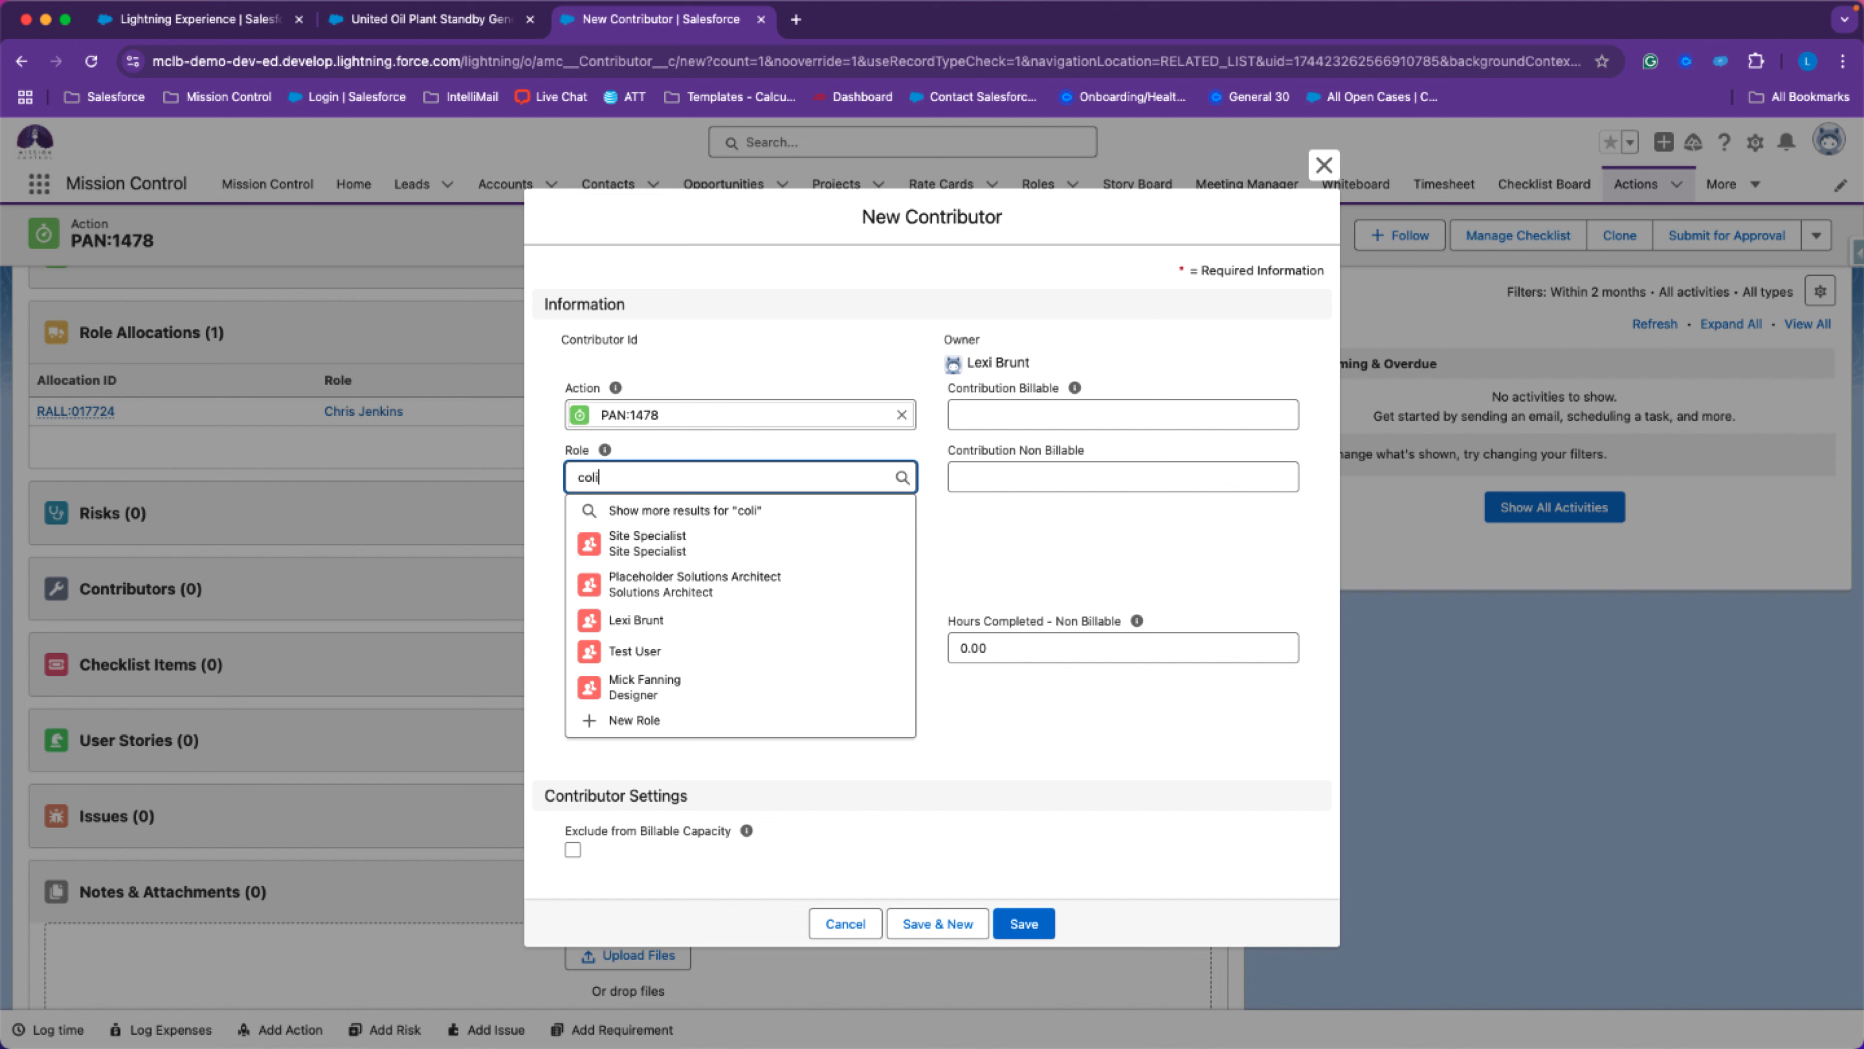
{"action": "type", "text": "n"}
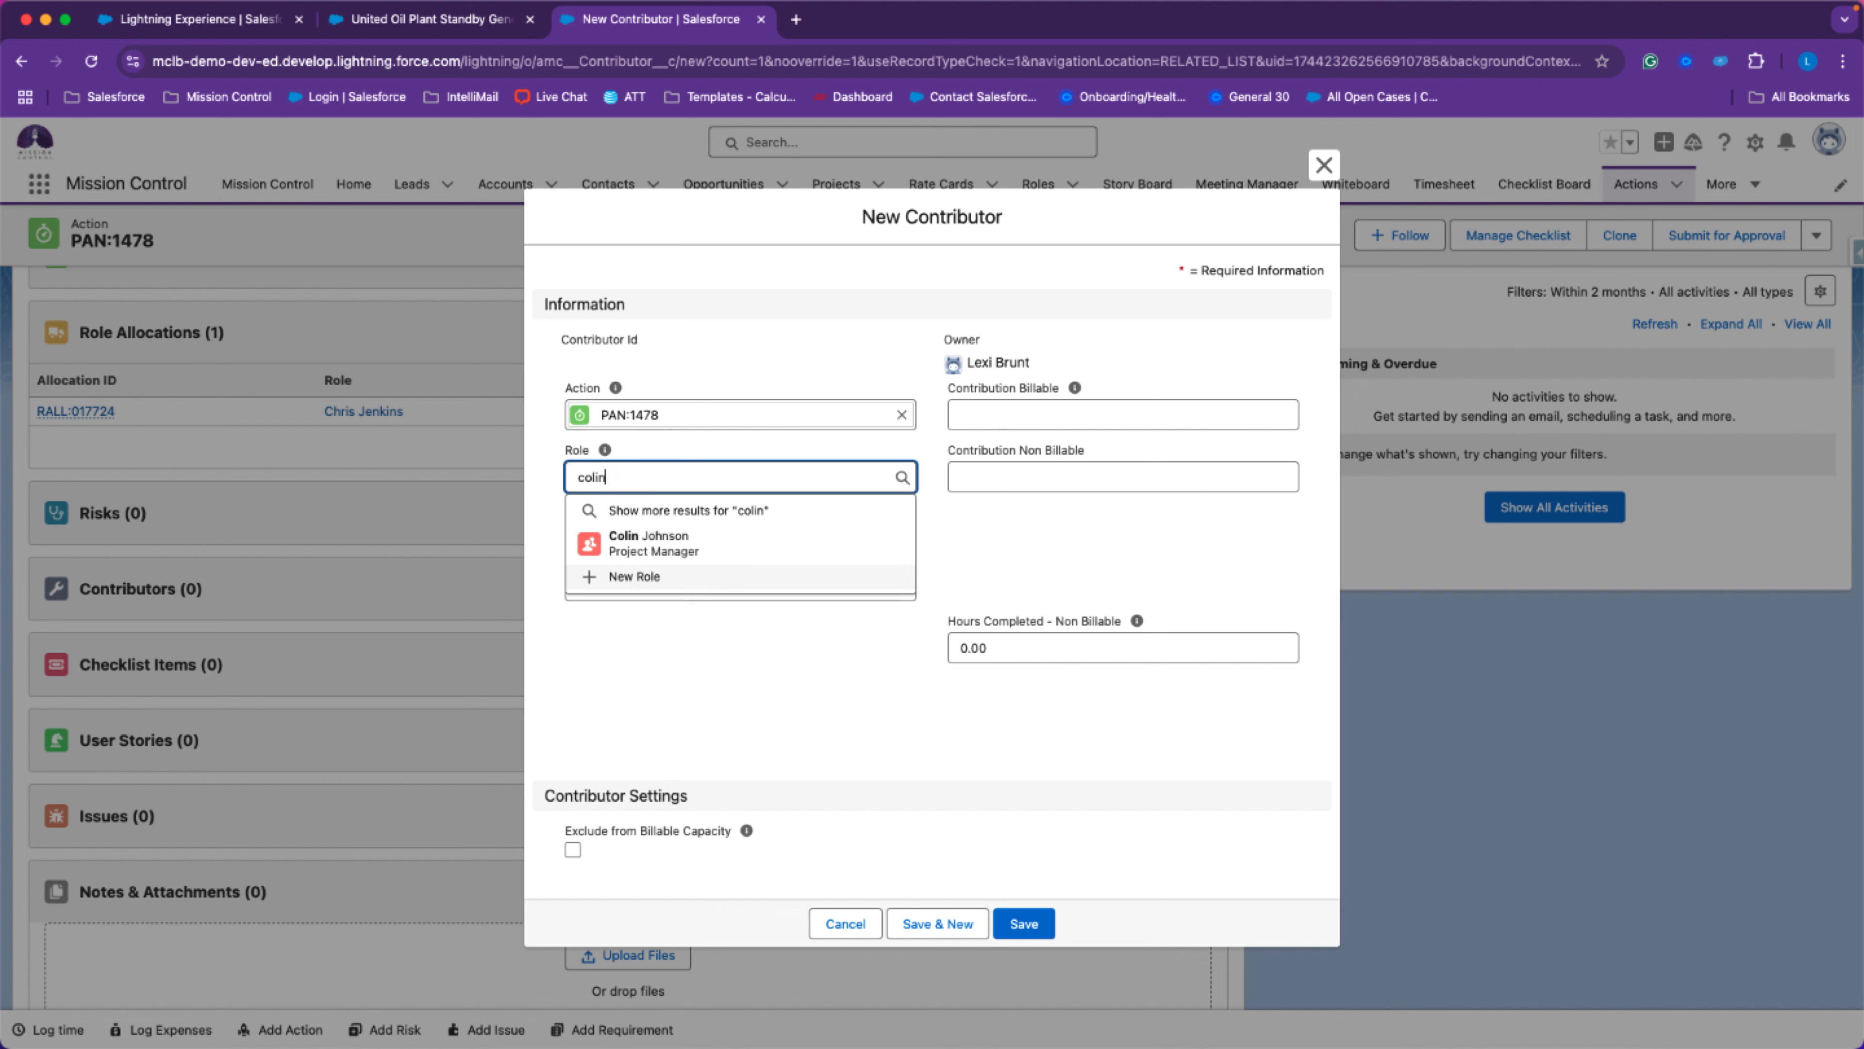
{"action": "left_click", "coordinate": [715, 545]}
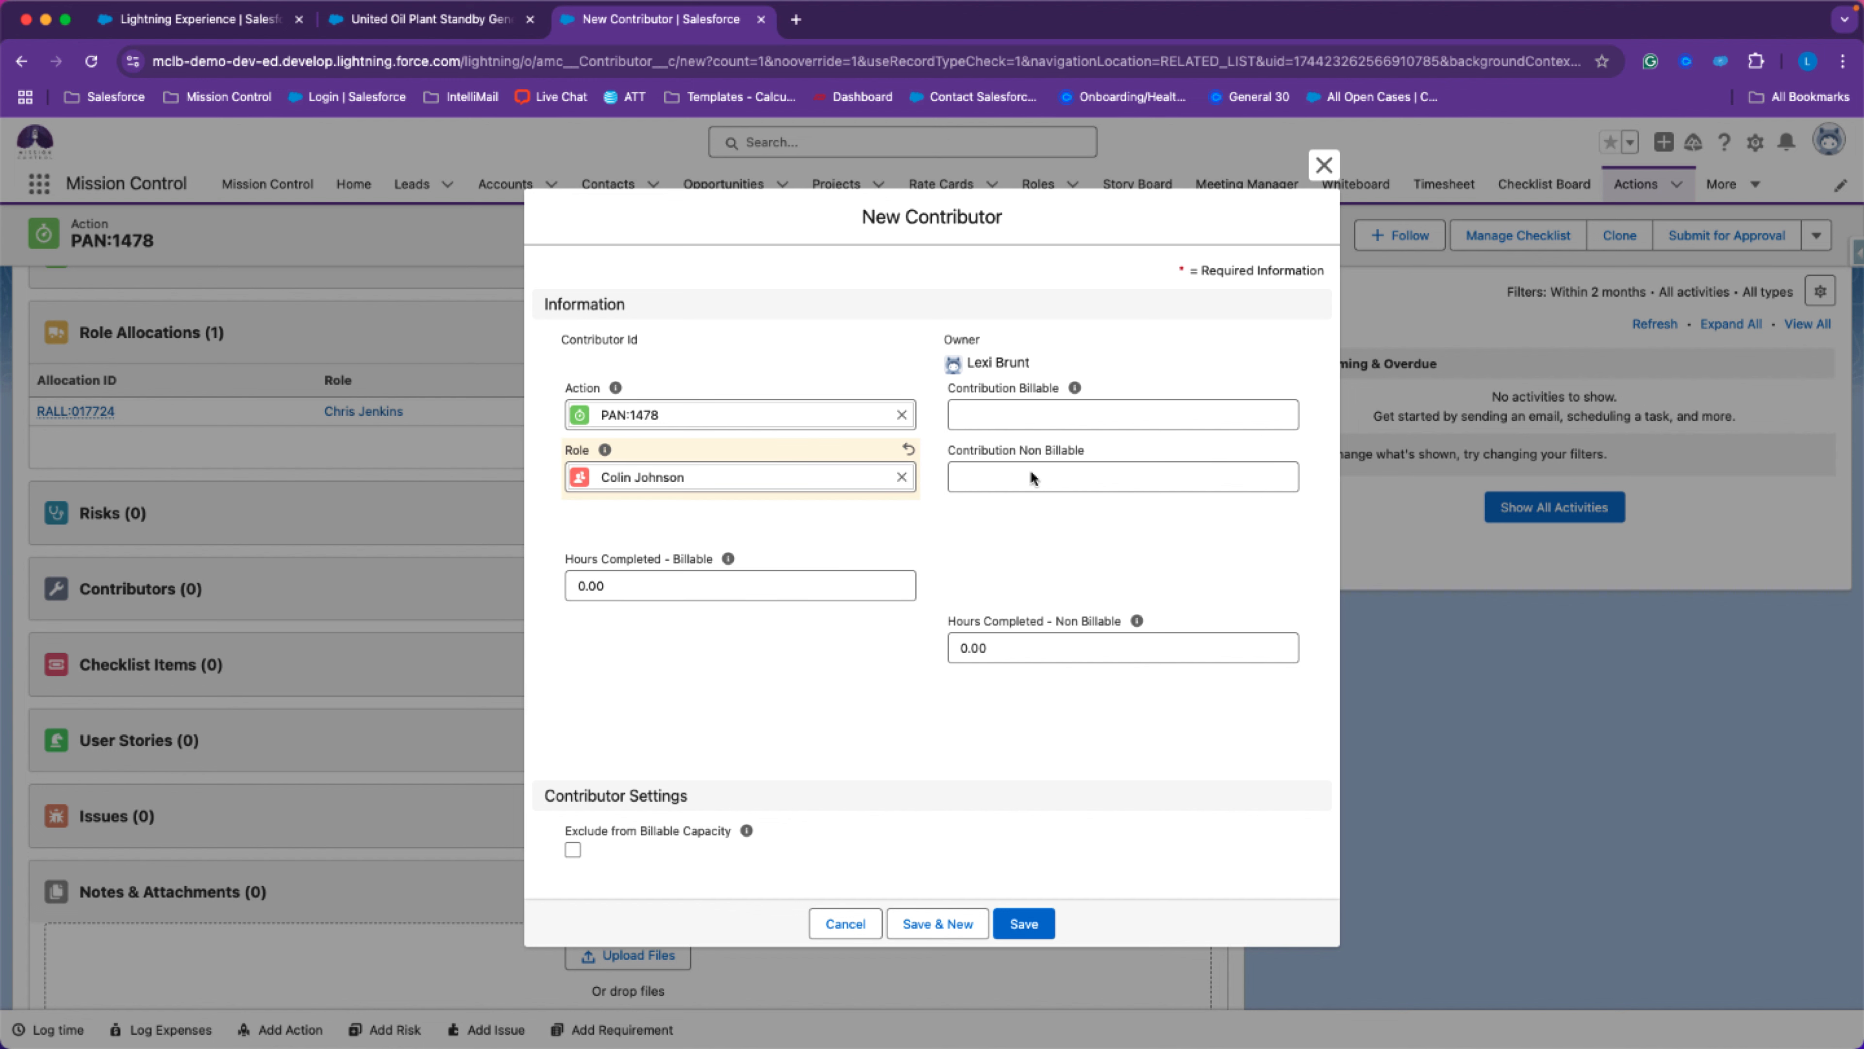
{"action": "left_click", "coordinate": [1058, 424]}
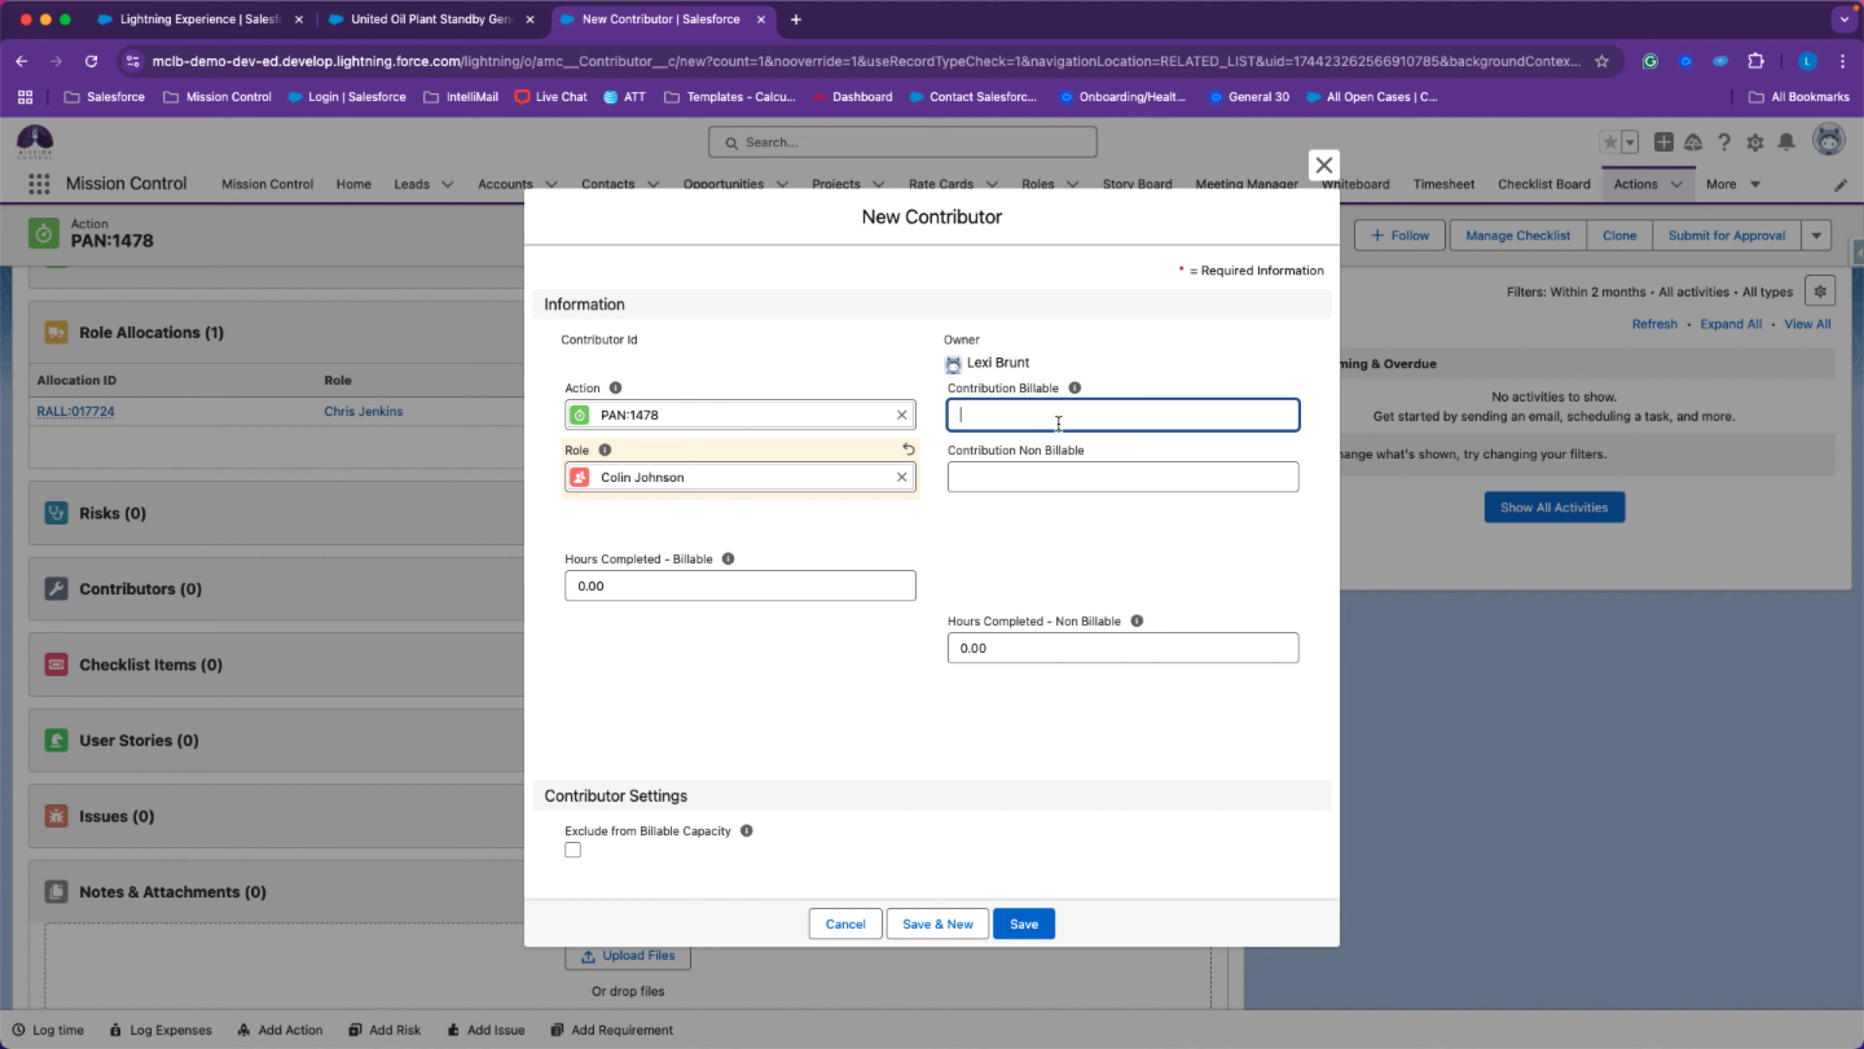
{"action": "type", "text": "0.5"}
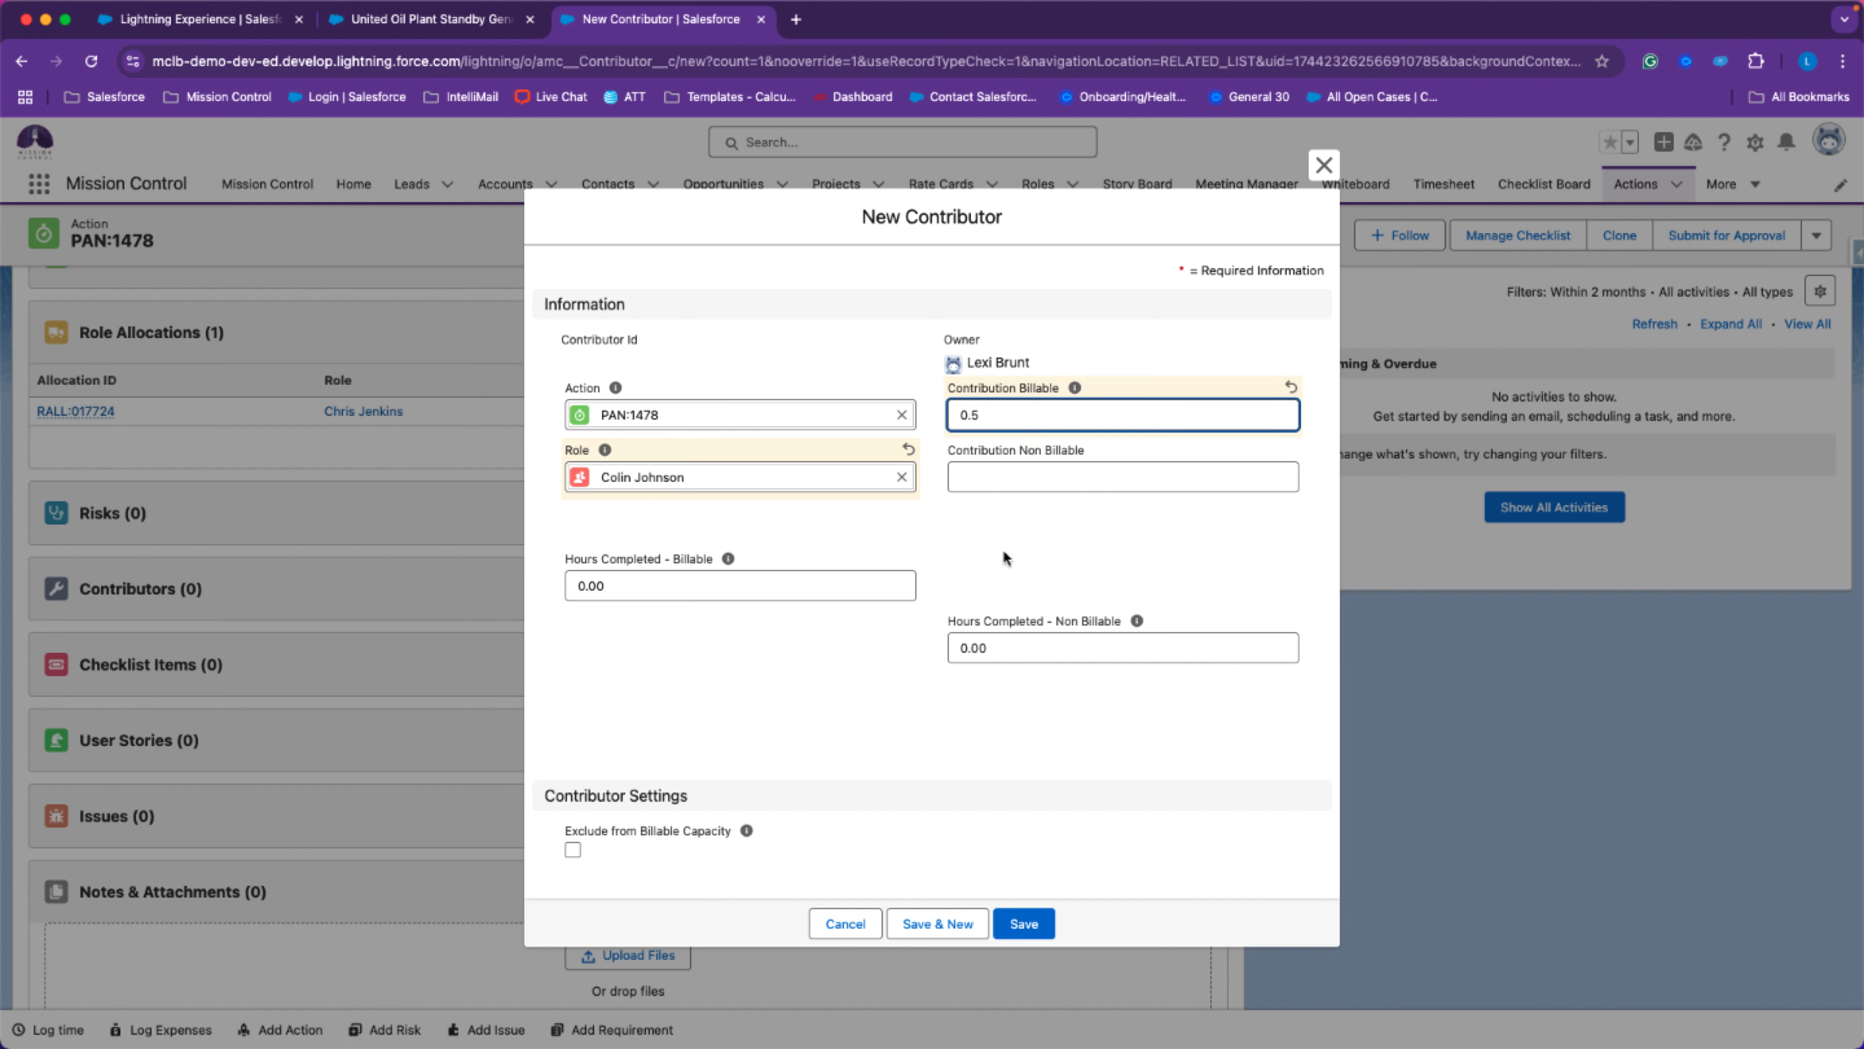
{"action": "left_click", "coordinate": [1005, 557]}
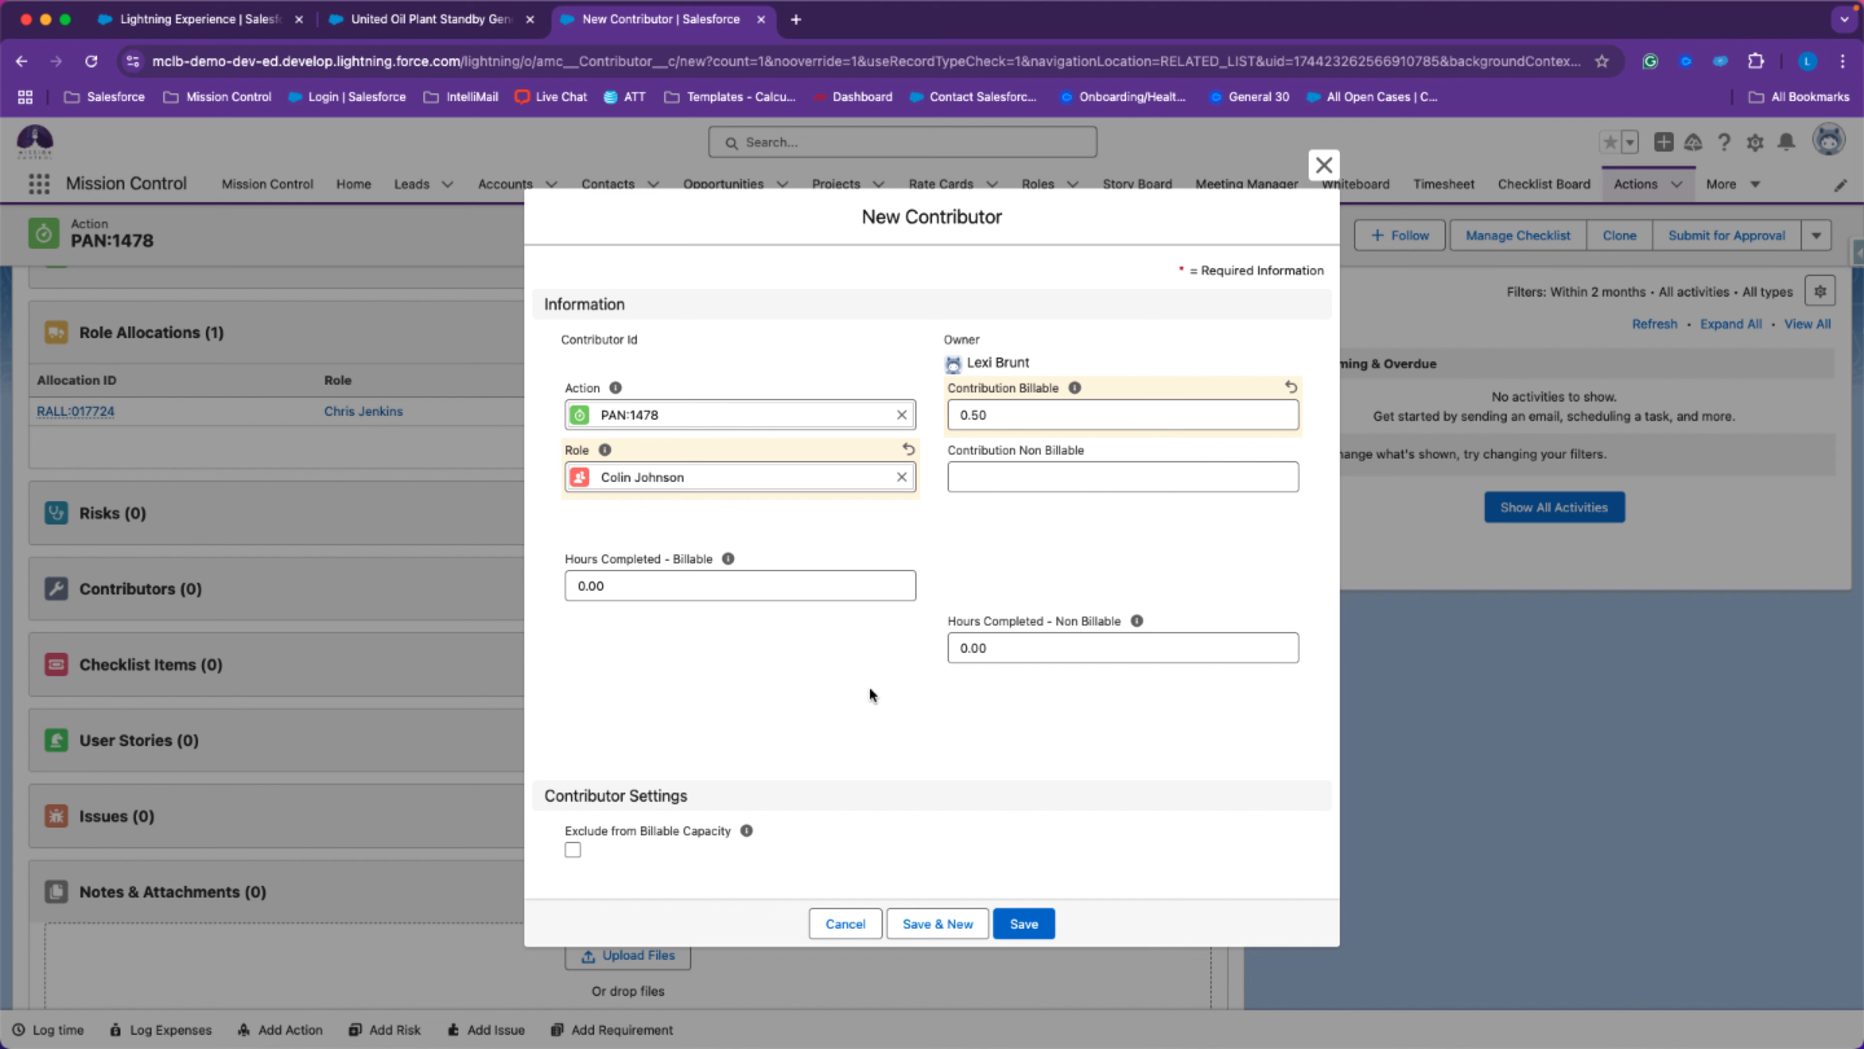
{"action": "left_click", "coordinate": [1027, 923]}
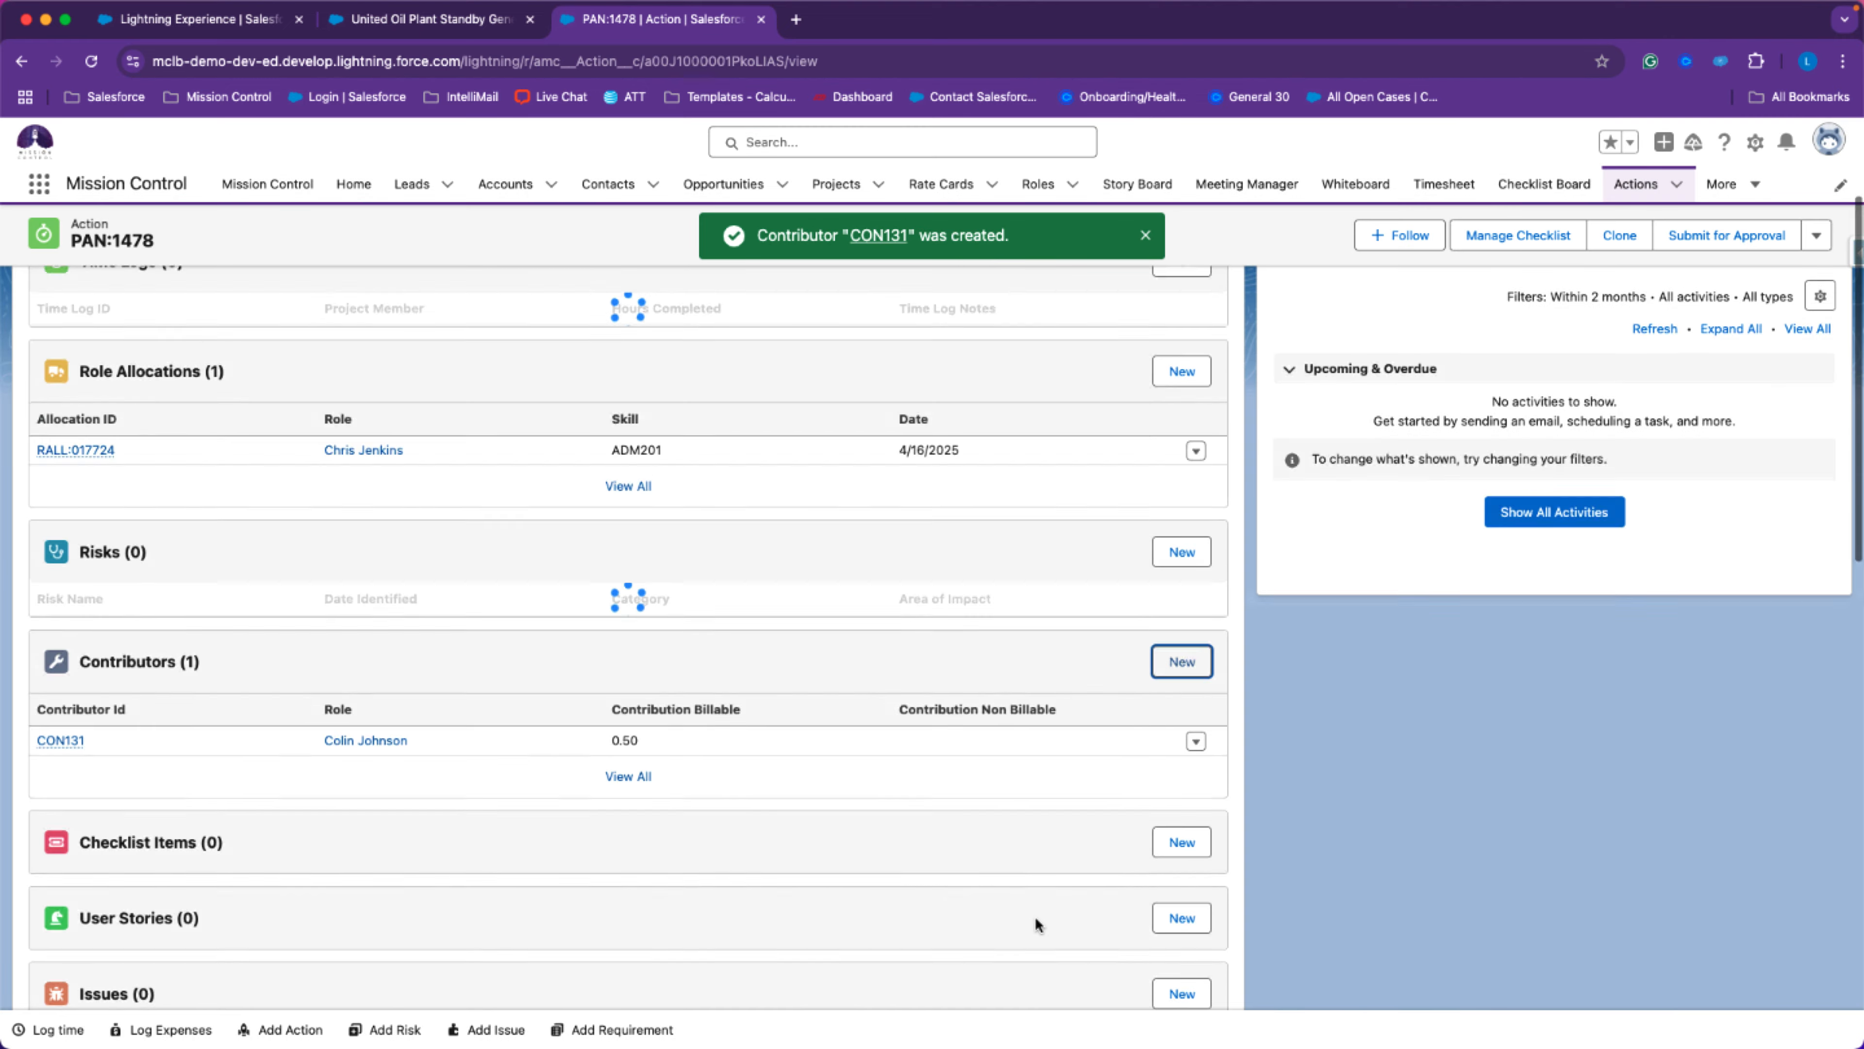
Open the action record page for editing and add a new tab beside Activity and Chatter.
{"action": "scroll", "coordinate": [1034, 916], "scroll_direction": "up", "scroll_amount": 3}
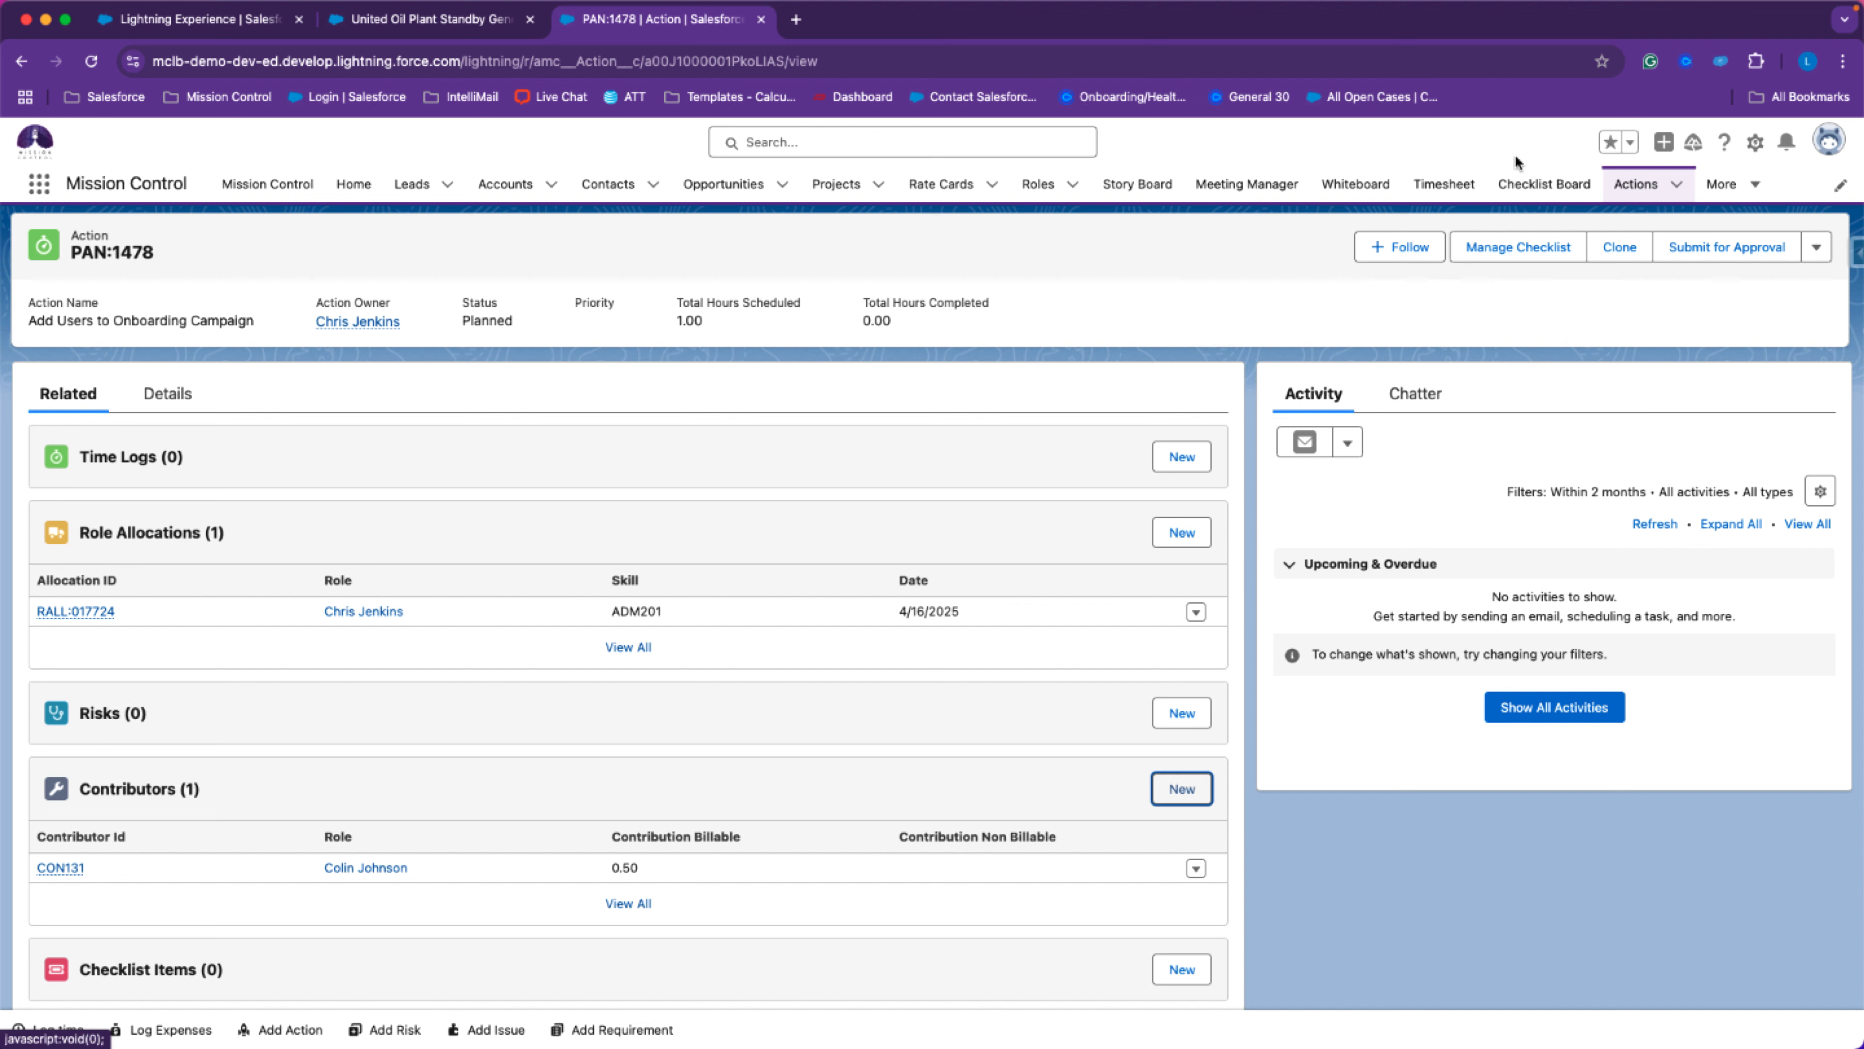
{"action": "left_click", "coordinate": [1756, 142]}
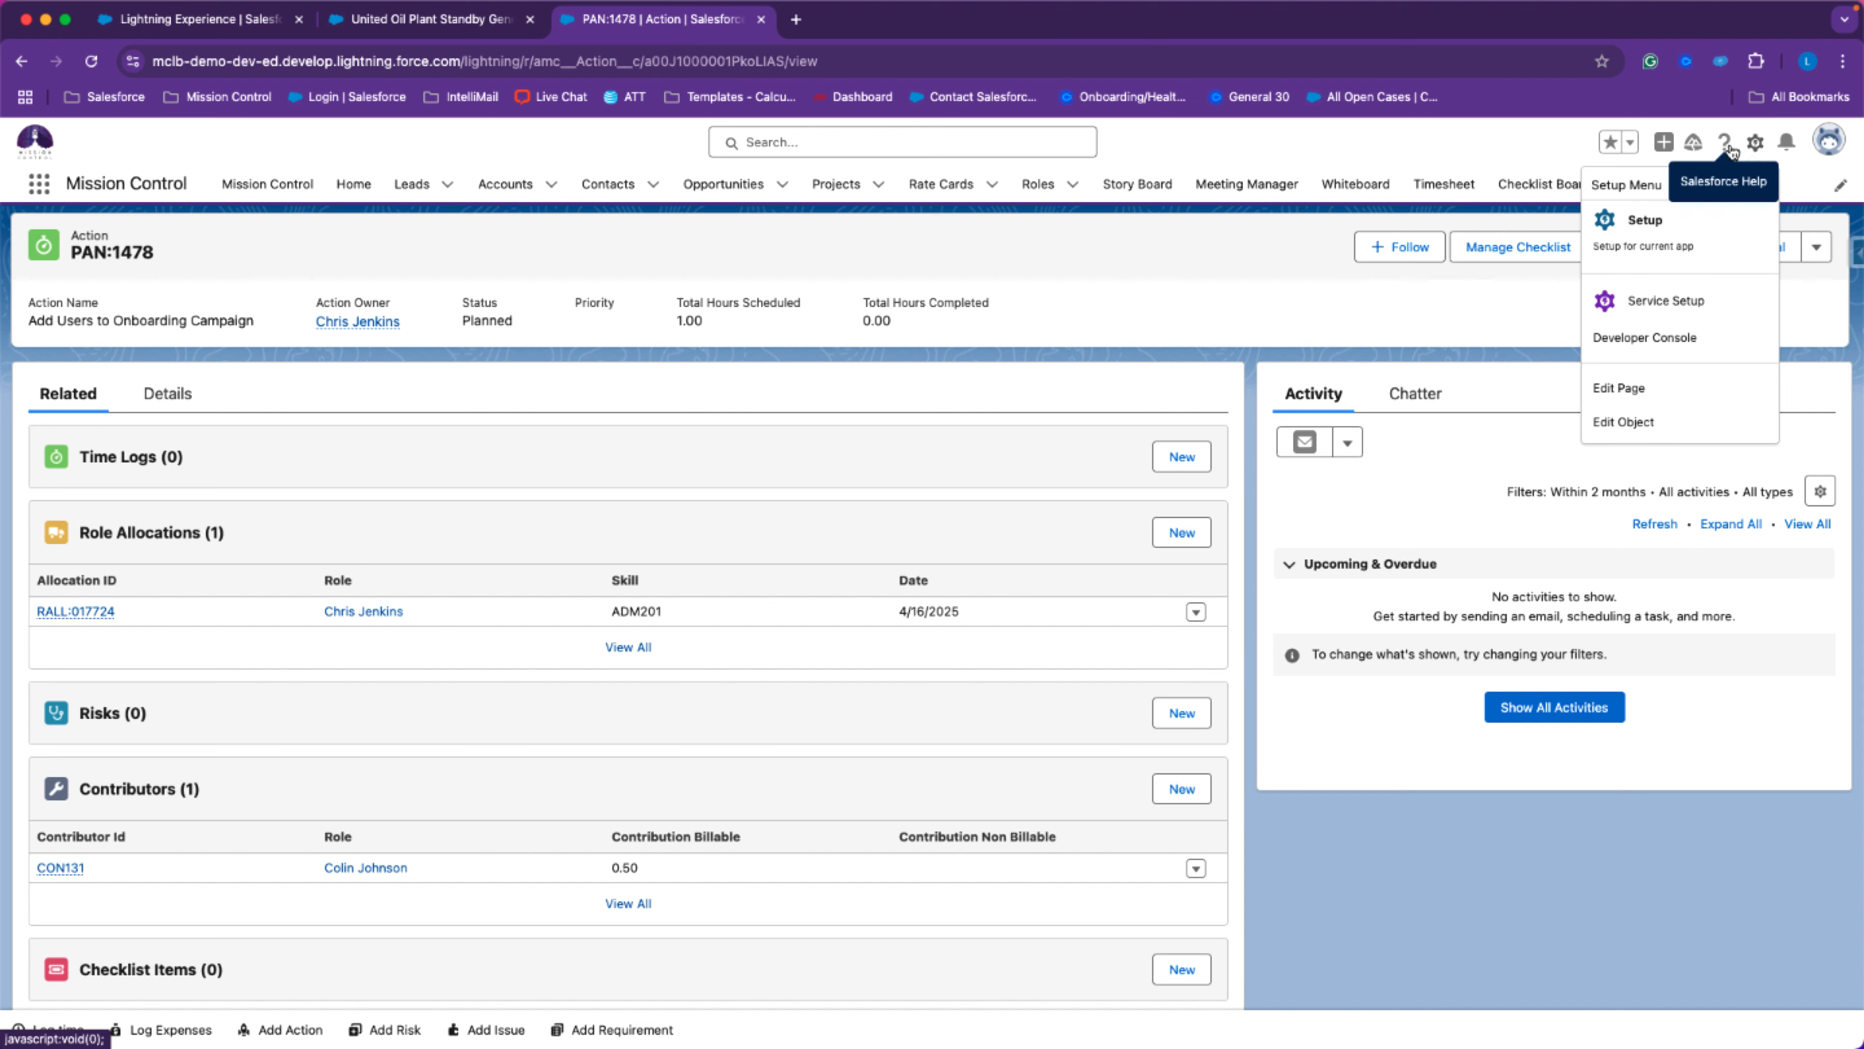
{"action": "left_click", "coordinate": [1645, 391]}
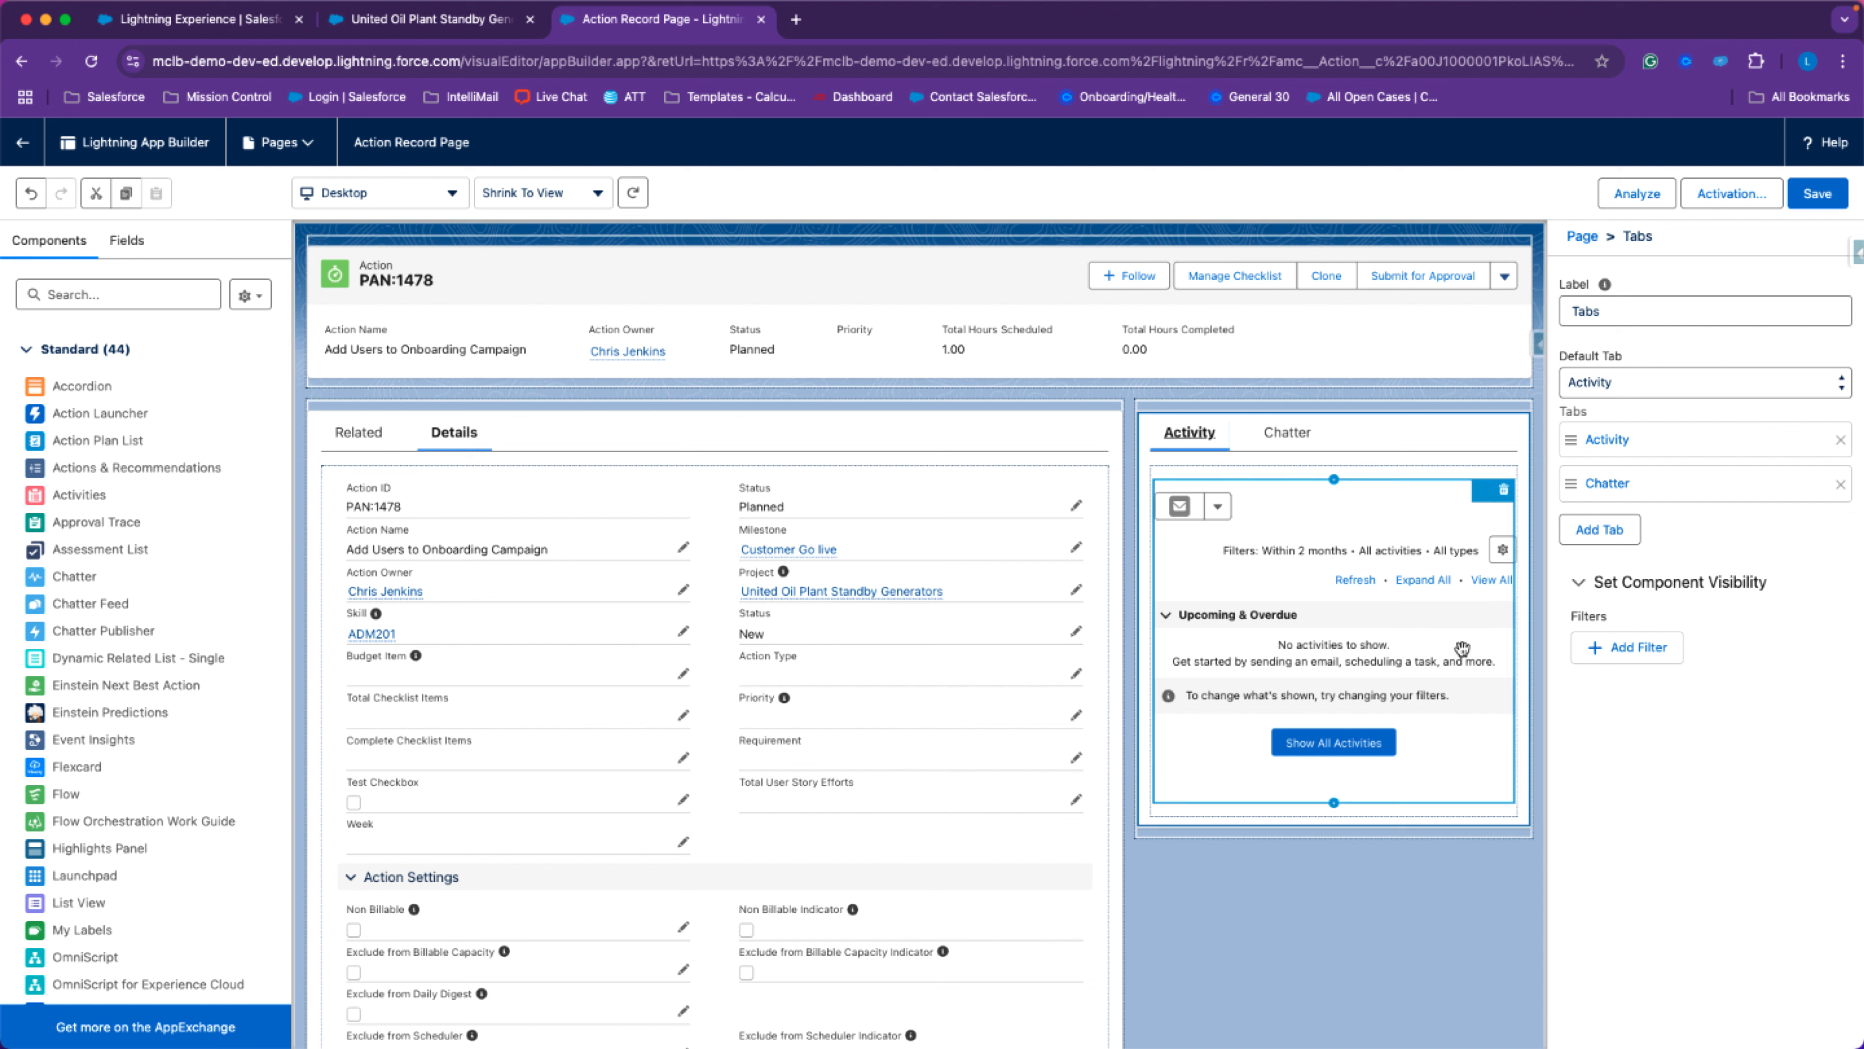
{"action": "left_click", "coordinate": [1294, 439]}
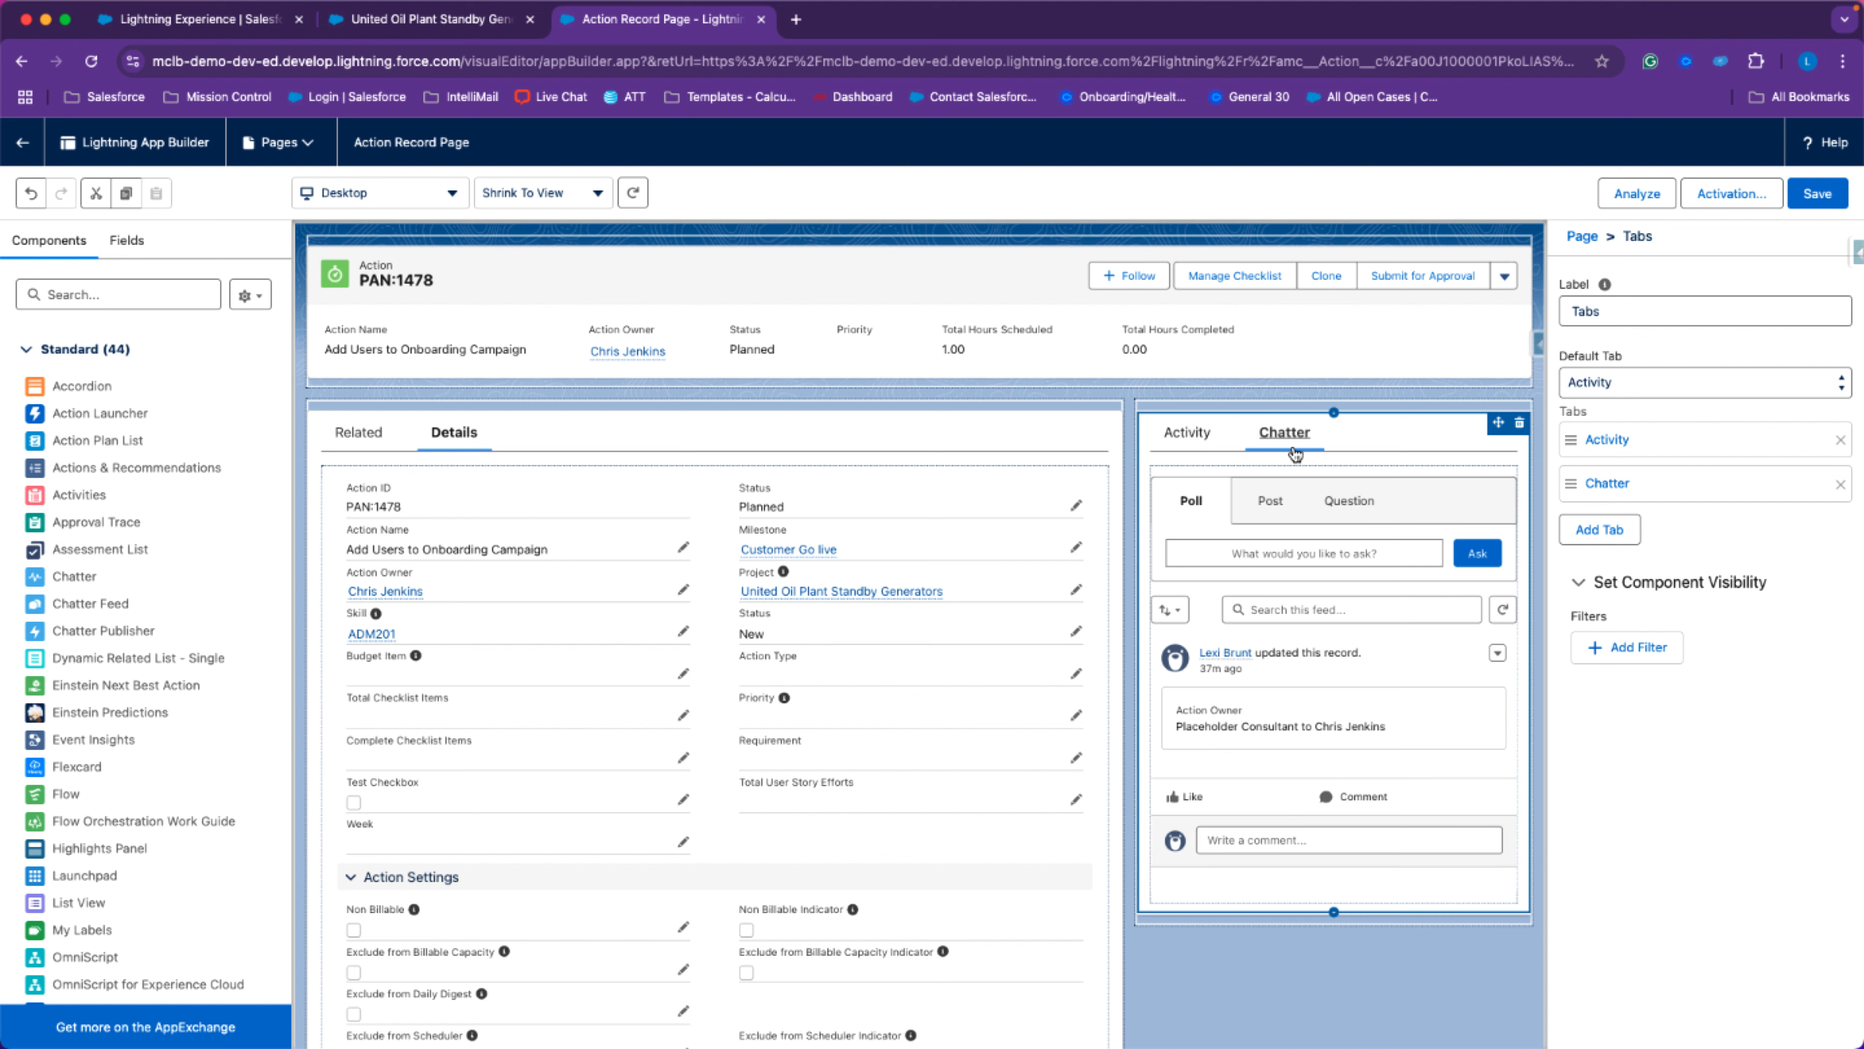
{"action": "left_click", "coordinate": [1600, 529]}
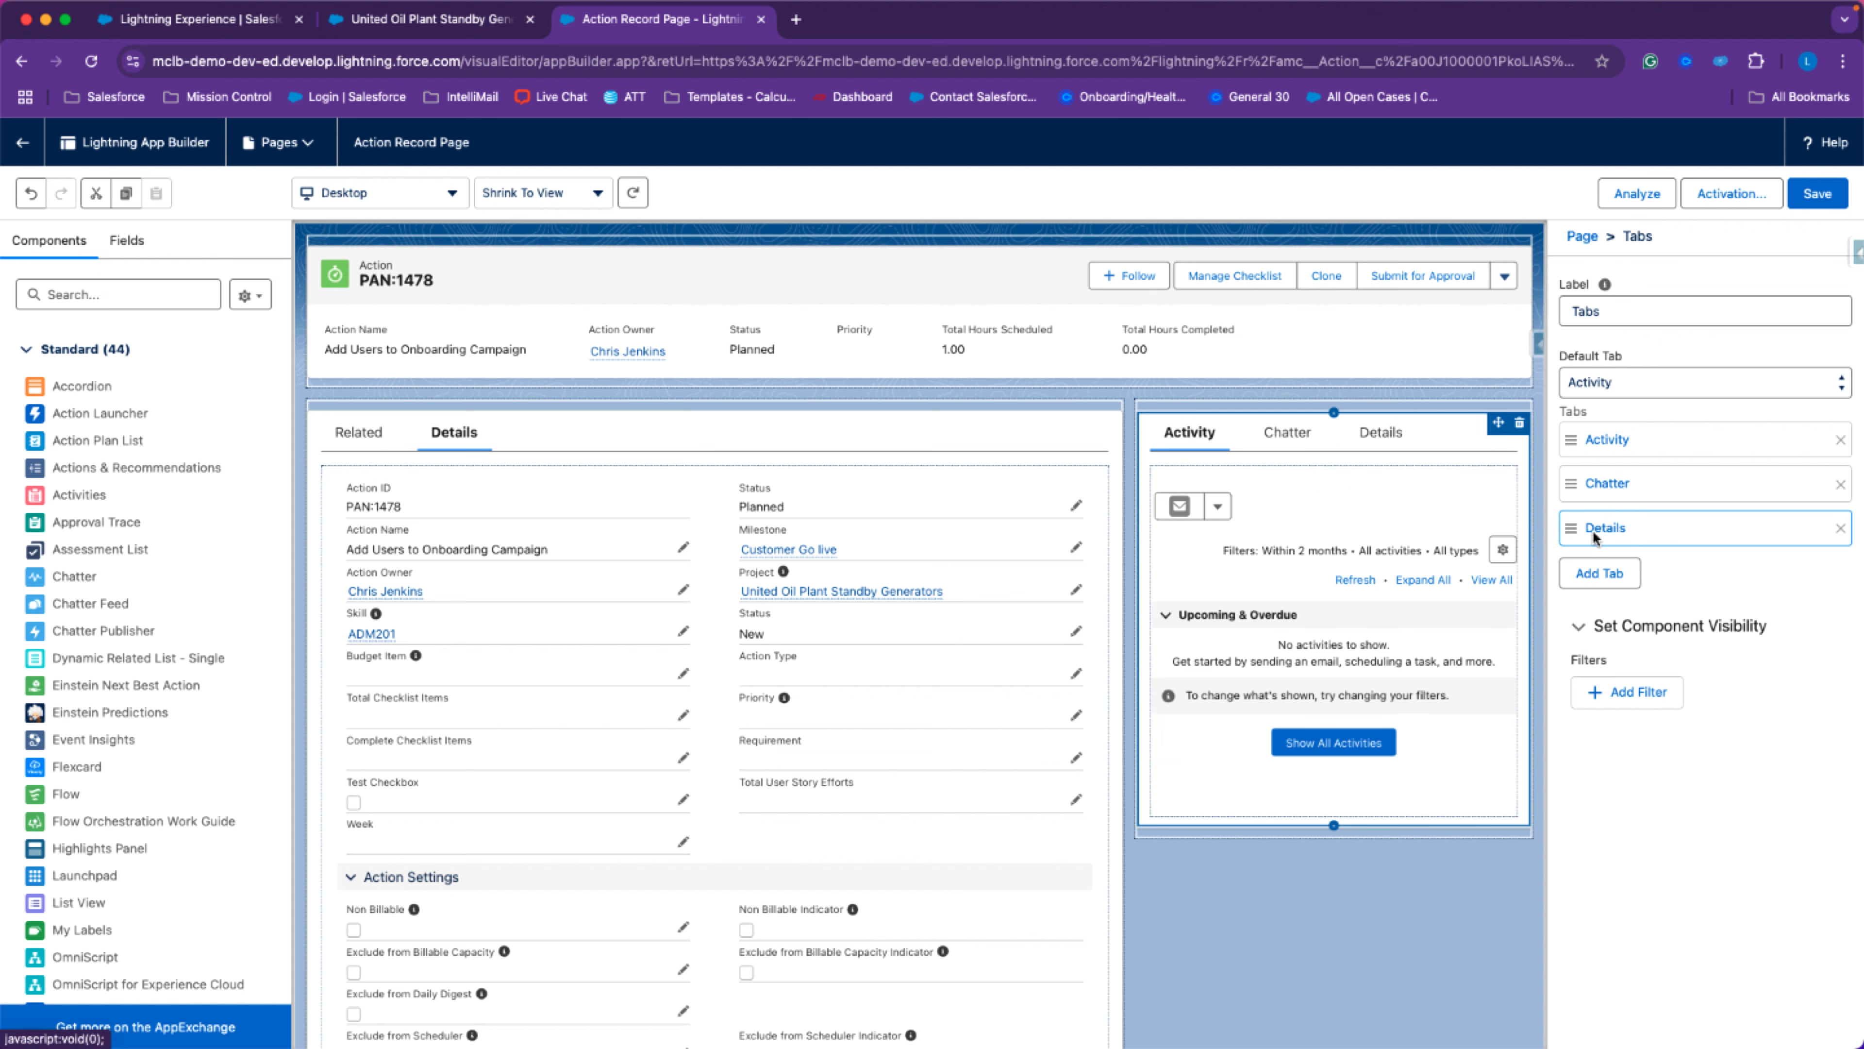
{"action": "left_click", "coordinate": [1382, 436]}
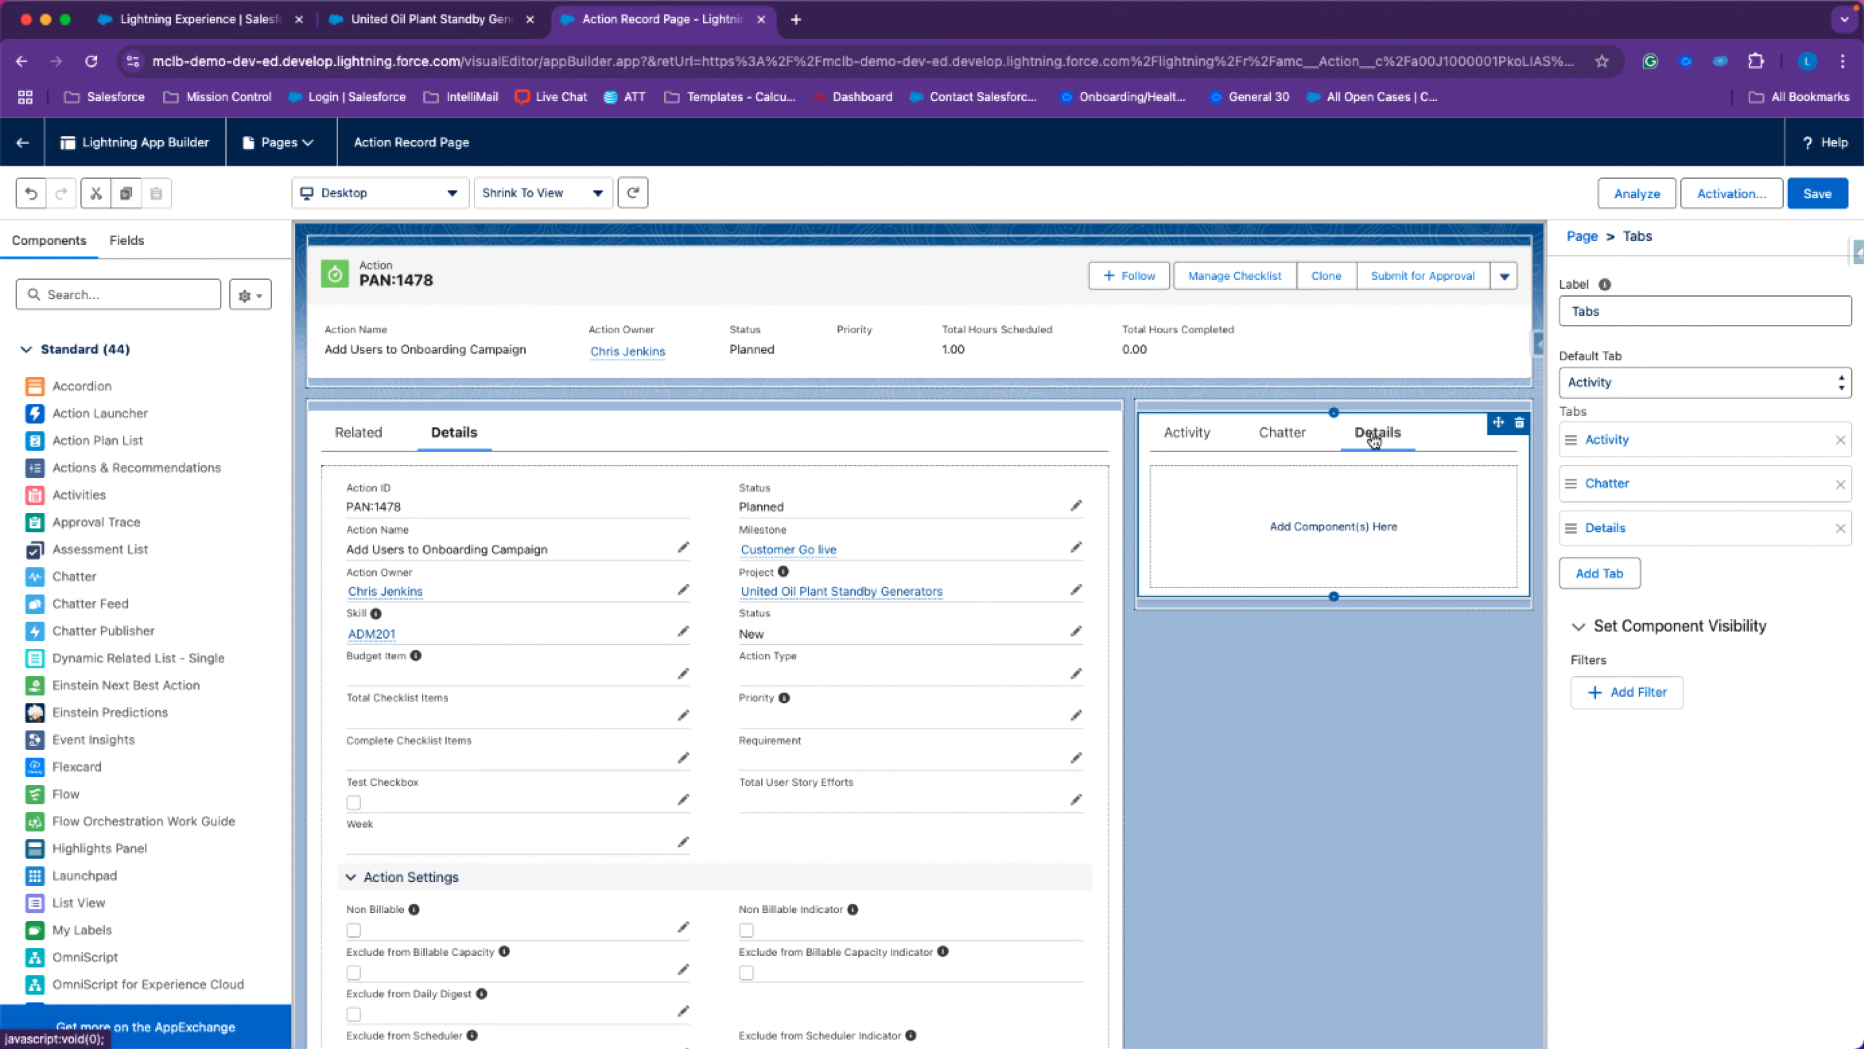
{"action": "left_click", "coordinate": [1373, 438]}
Give the new Details tab the custom label Contributors and show its empty content area.
{"action": "left_click", "coordinate": [1617, 531]}
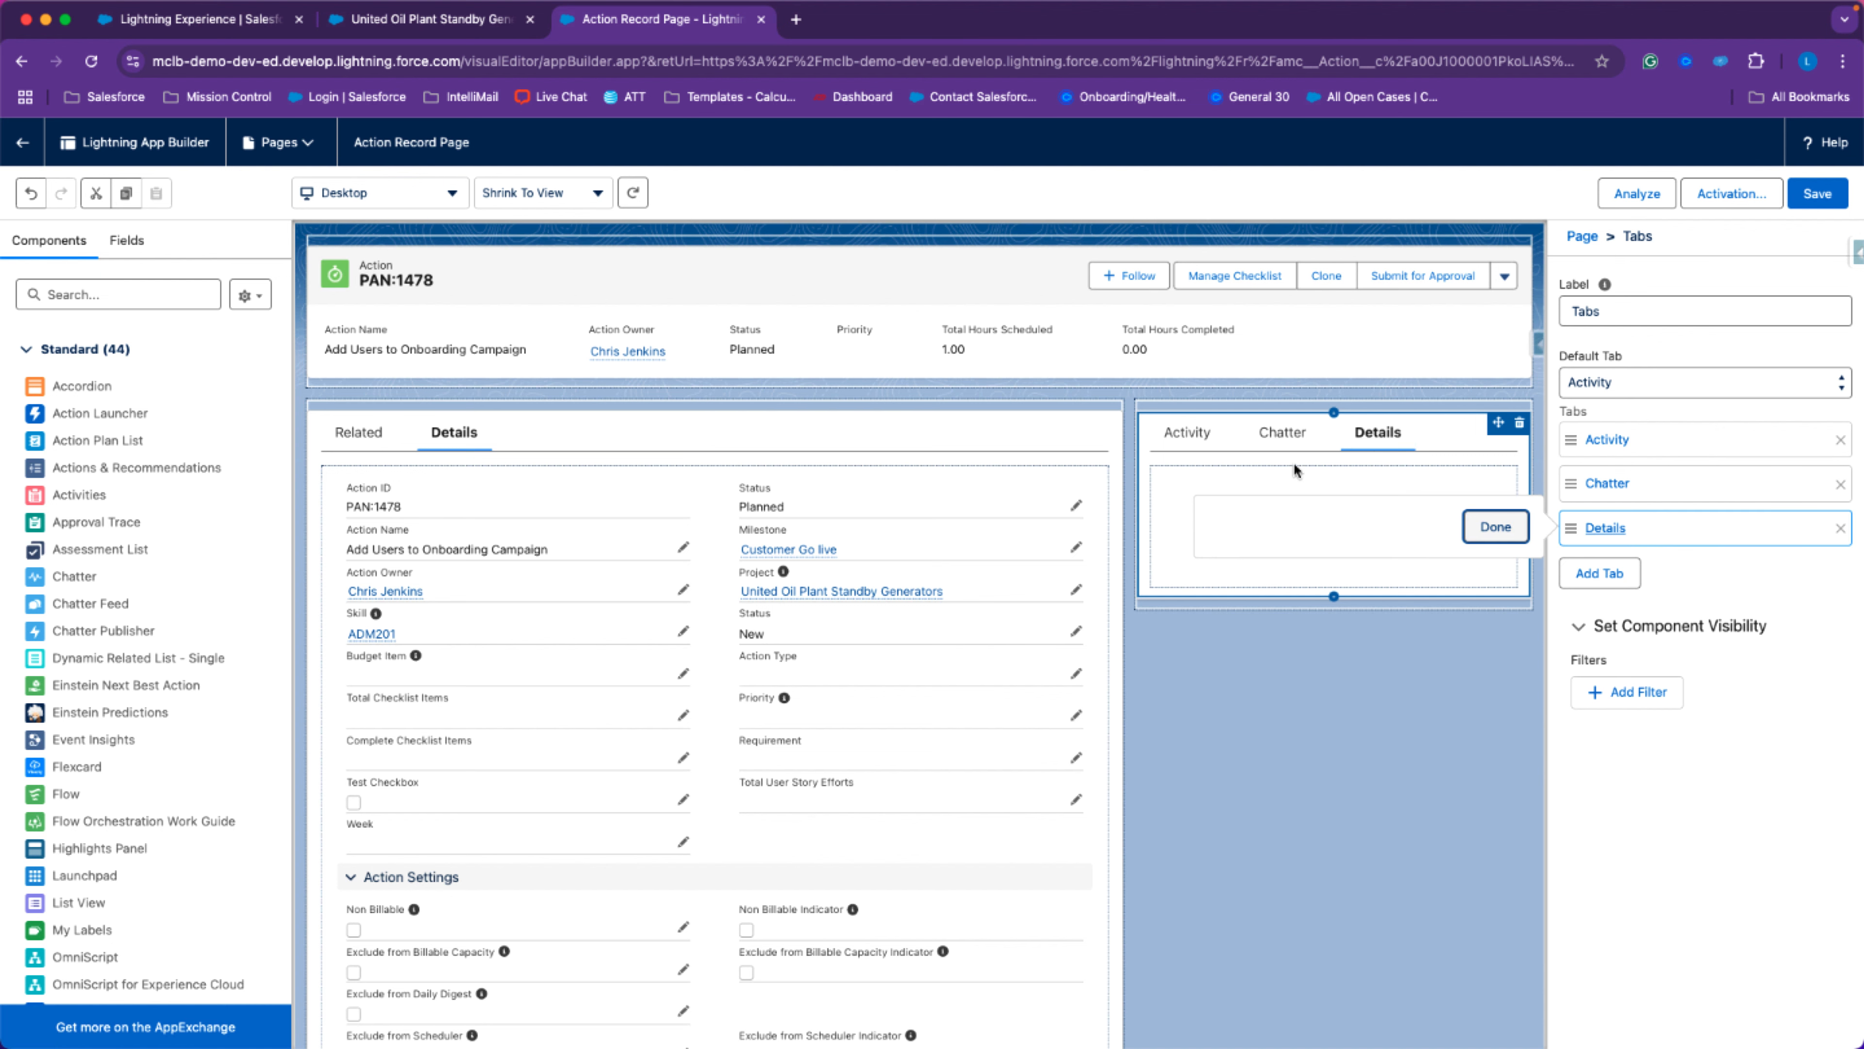
{"action": "left_click", "coordinate": [1271, 558]}
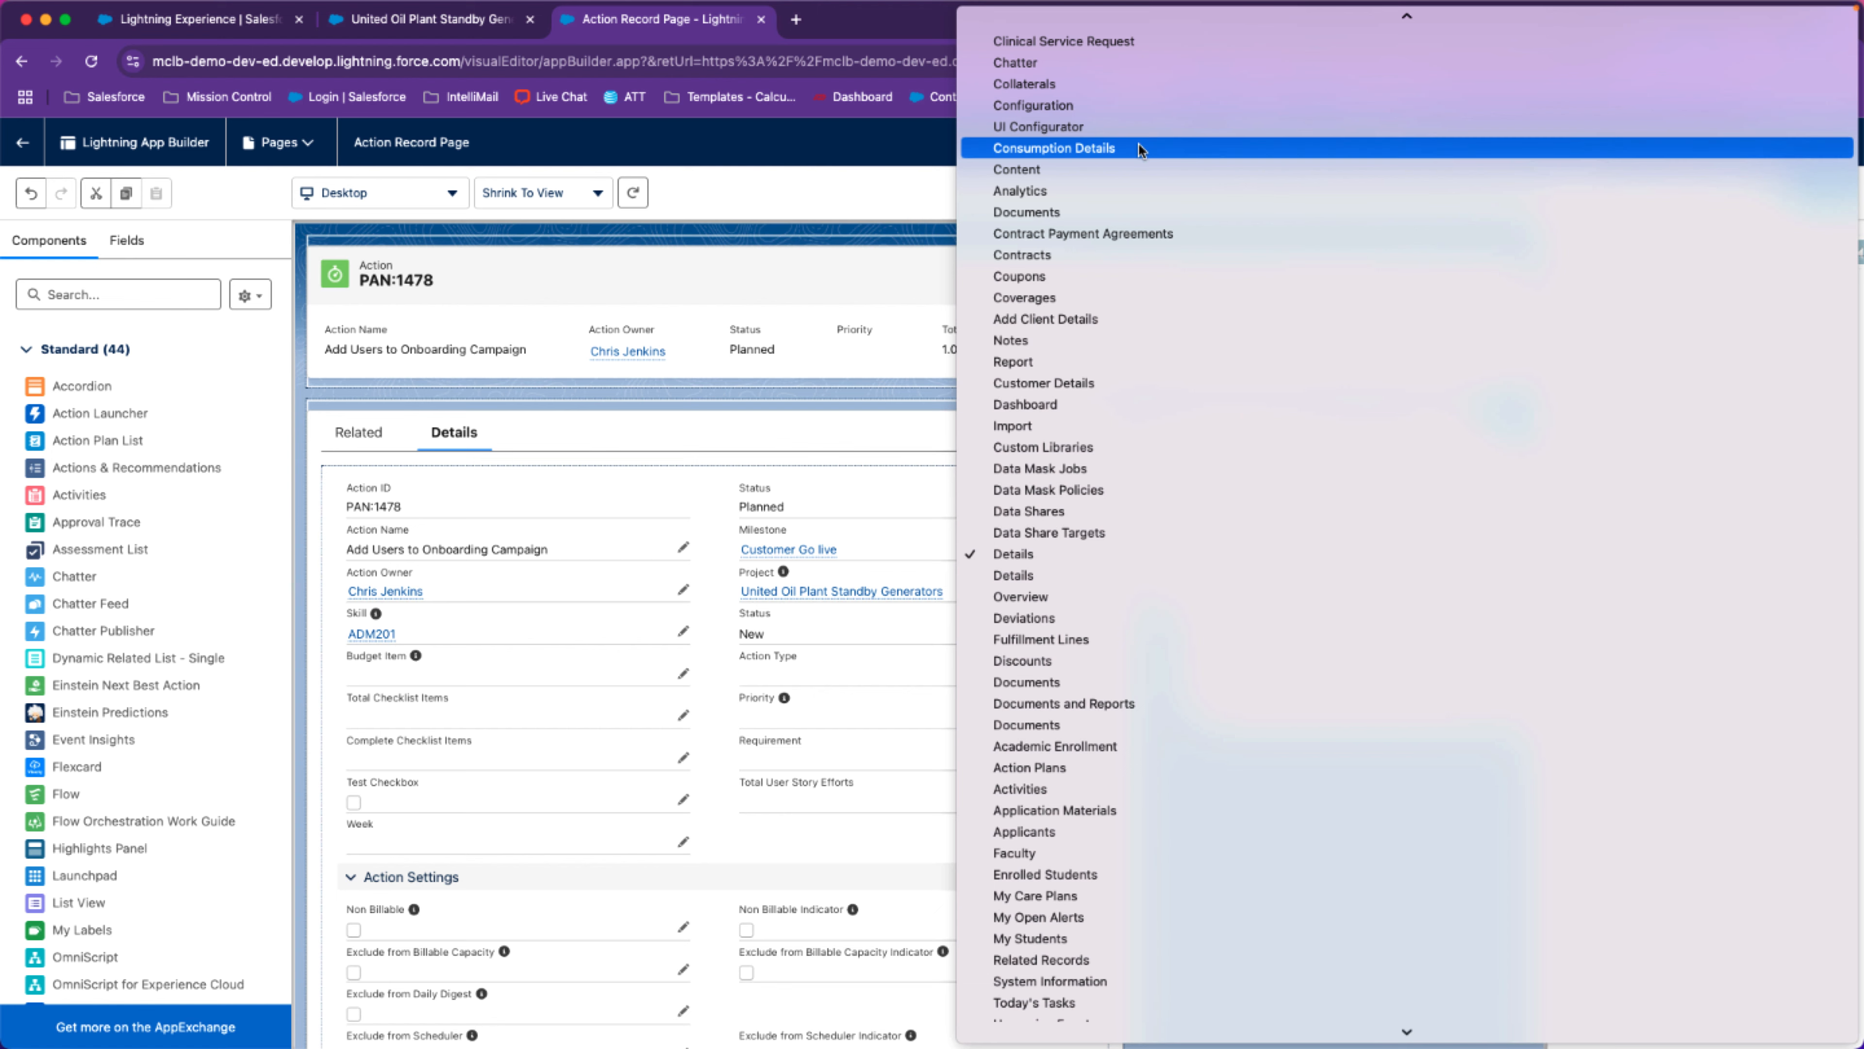
{"action": "scroll", "coordinate": [1139, 148], "scroll_direction": "up", "scroll_amount": 5}
{"action": "scroll", "coordinate": [1139, 139], "scroll_direction": "up", "scroll_amount": 20}
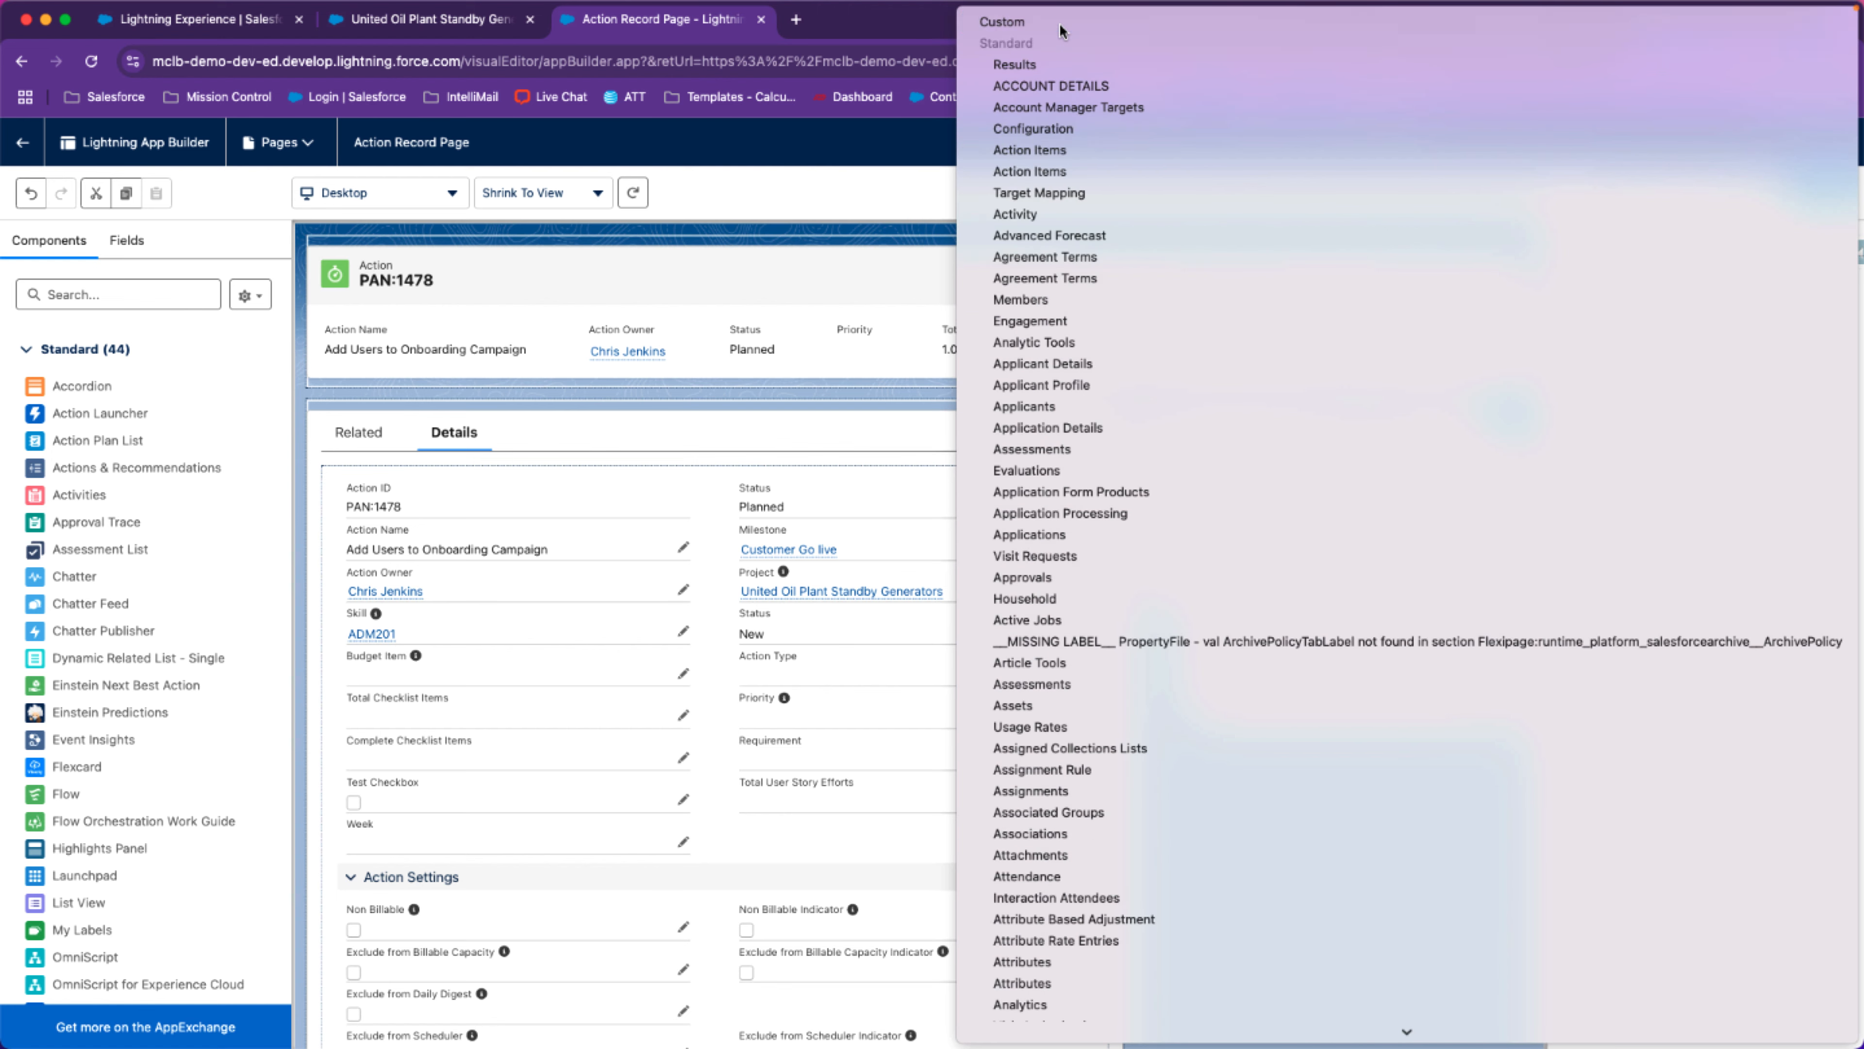
{"action": "left_click", "coordinate": [1012, 22]}
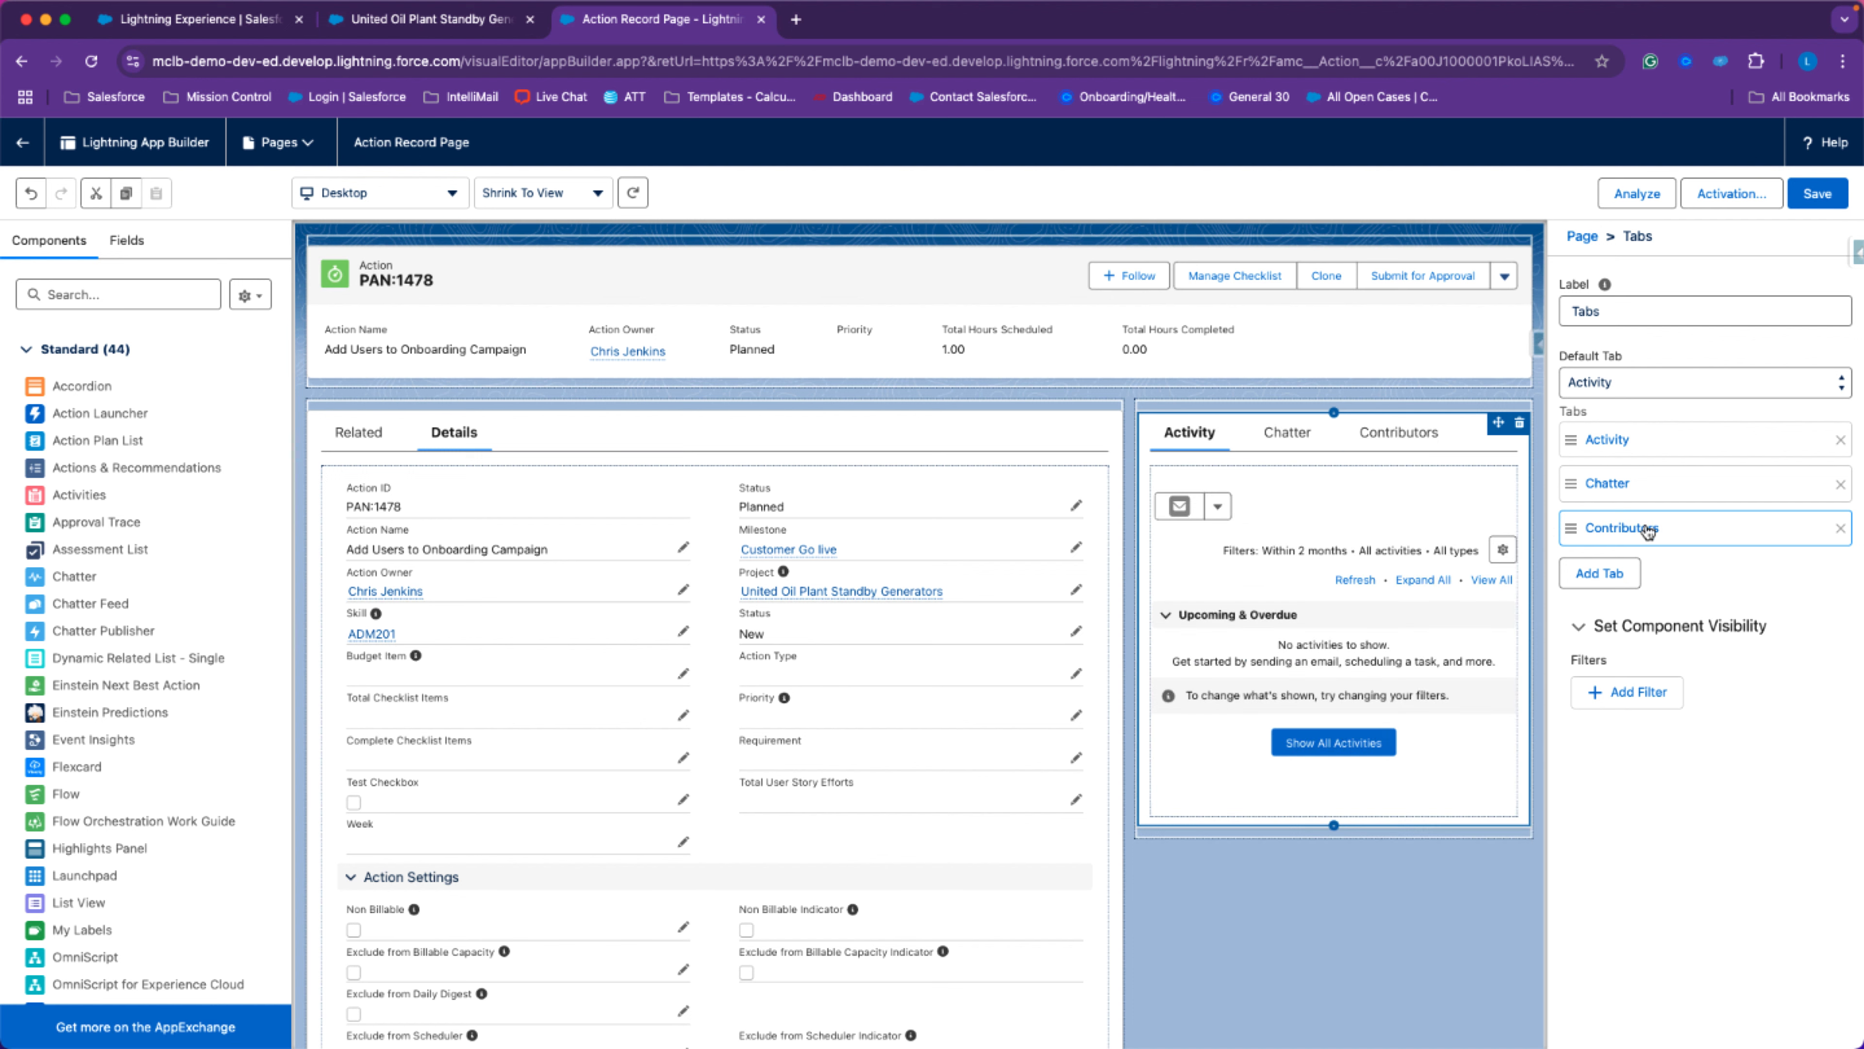
{"action": "left_click", "coordinate": [1645, 529]}
{"action": "left_click", "coordinate": [1496, 745]}
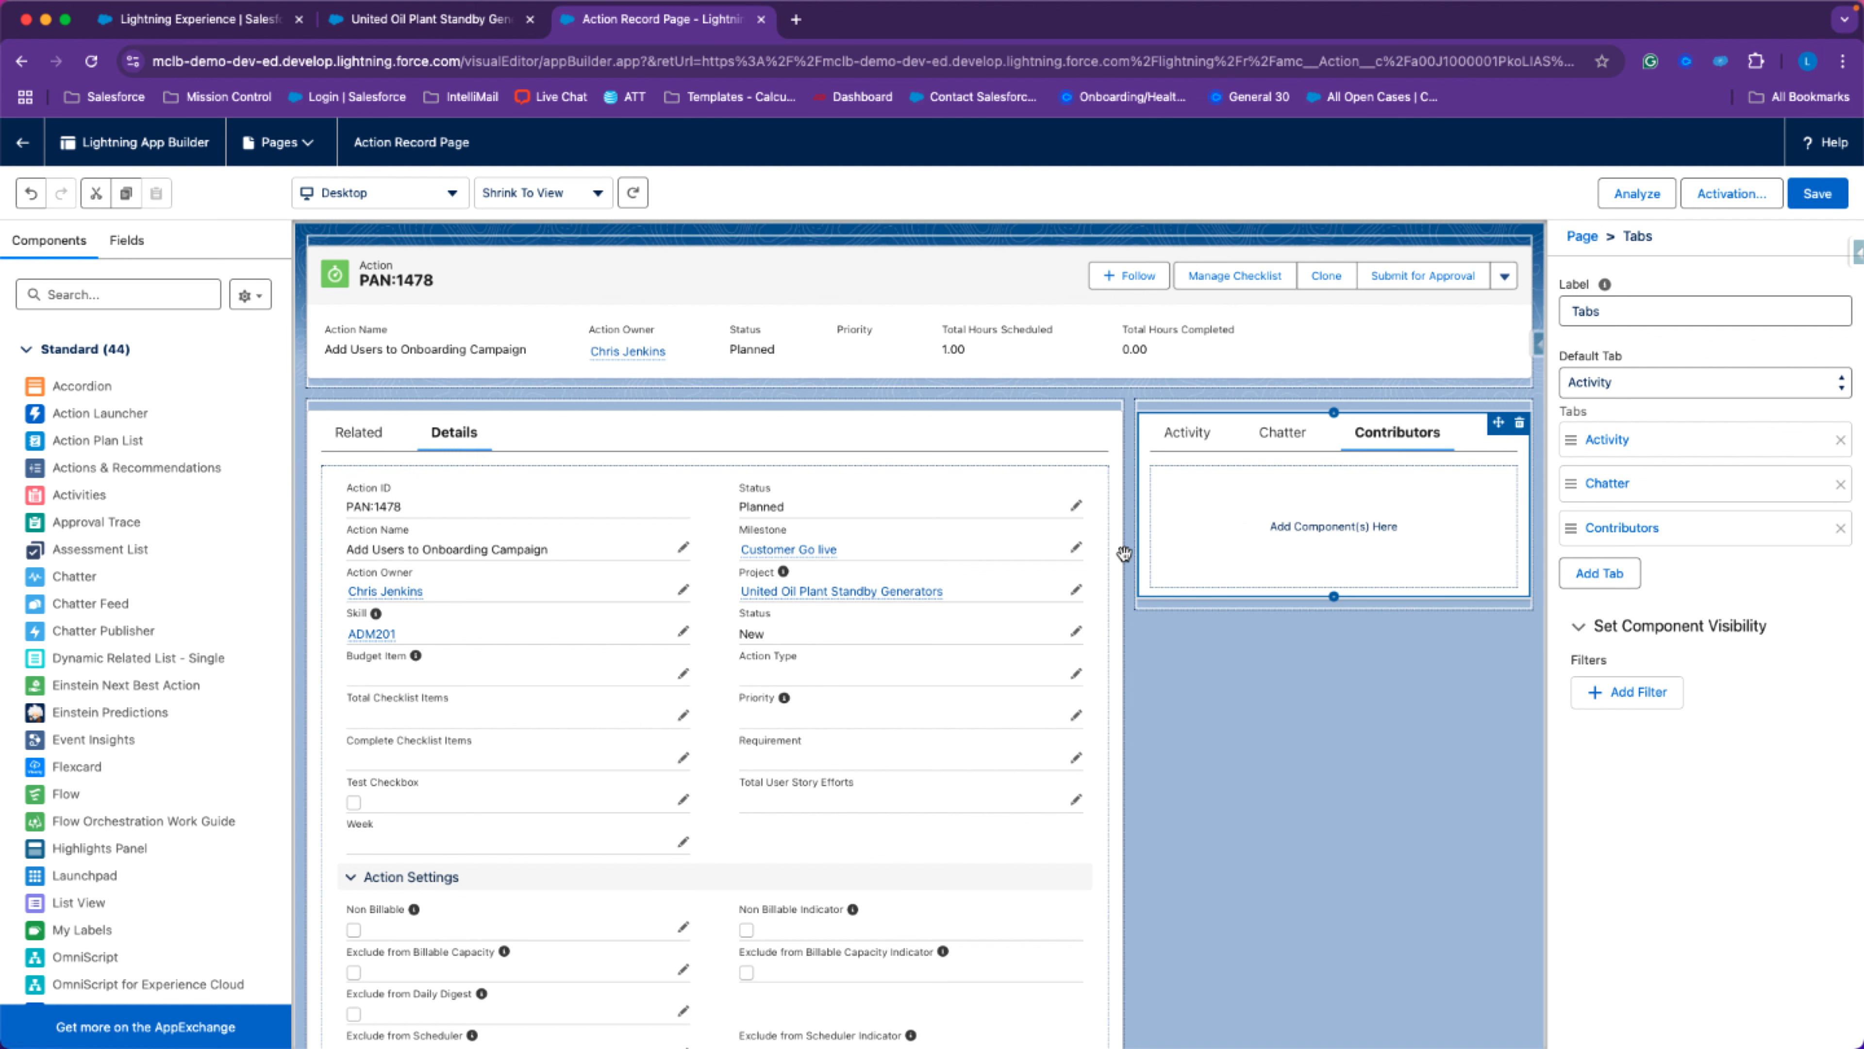
Place the Contributor Display component in the Contributors tab, save the page and return to the action record.
{"action": "scroll", "coordinate": [90, 829], "scroll_direction": "down", "scroll_amount": 2}
{"action": "scroll", "coordinate": [90, 833], "scroll_direction": "down", "scroll_amount": 15}
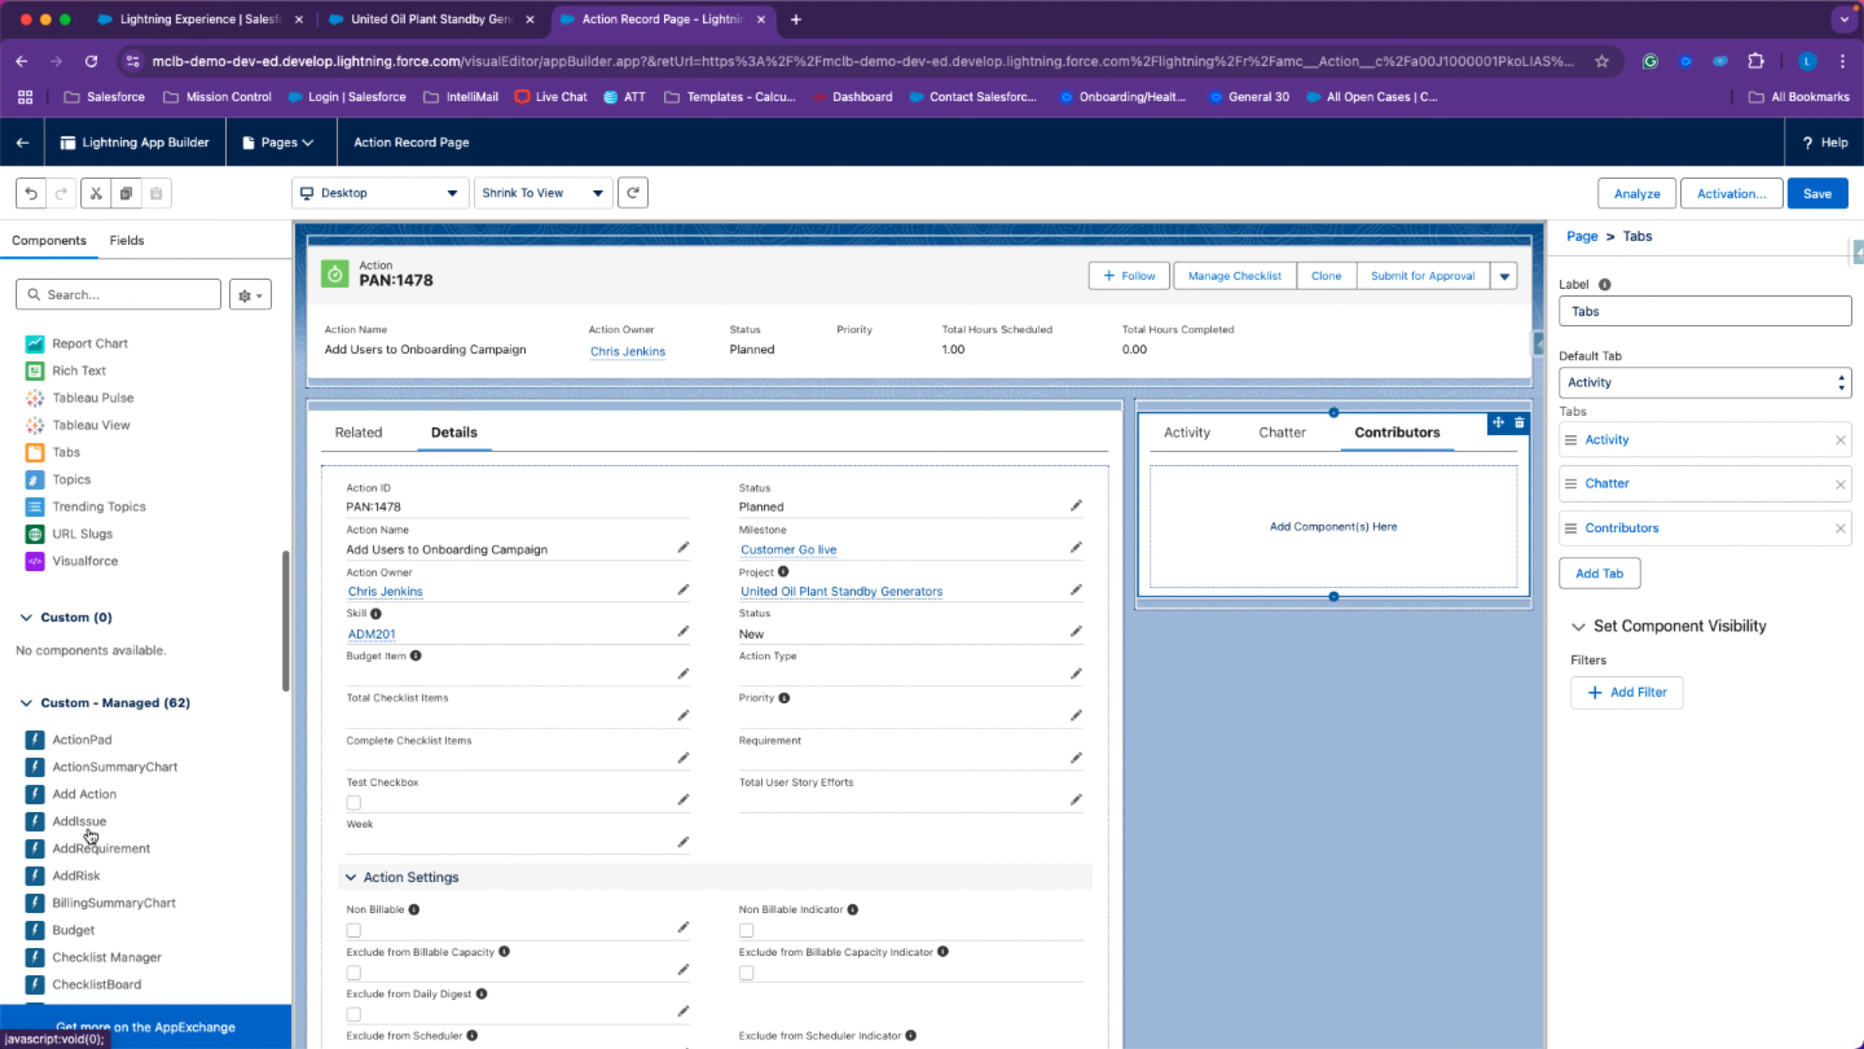
{"action": "scroll", "coordinate": [89, 830], "scroll_direction": "down", "scroll_amount": 3}
{"action": "scroll", "coordinate": [83, 830], "scroll_direction": "up", "scroll_amount": 10}
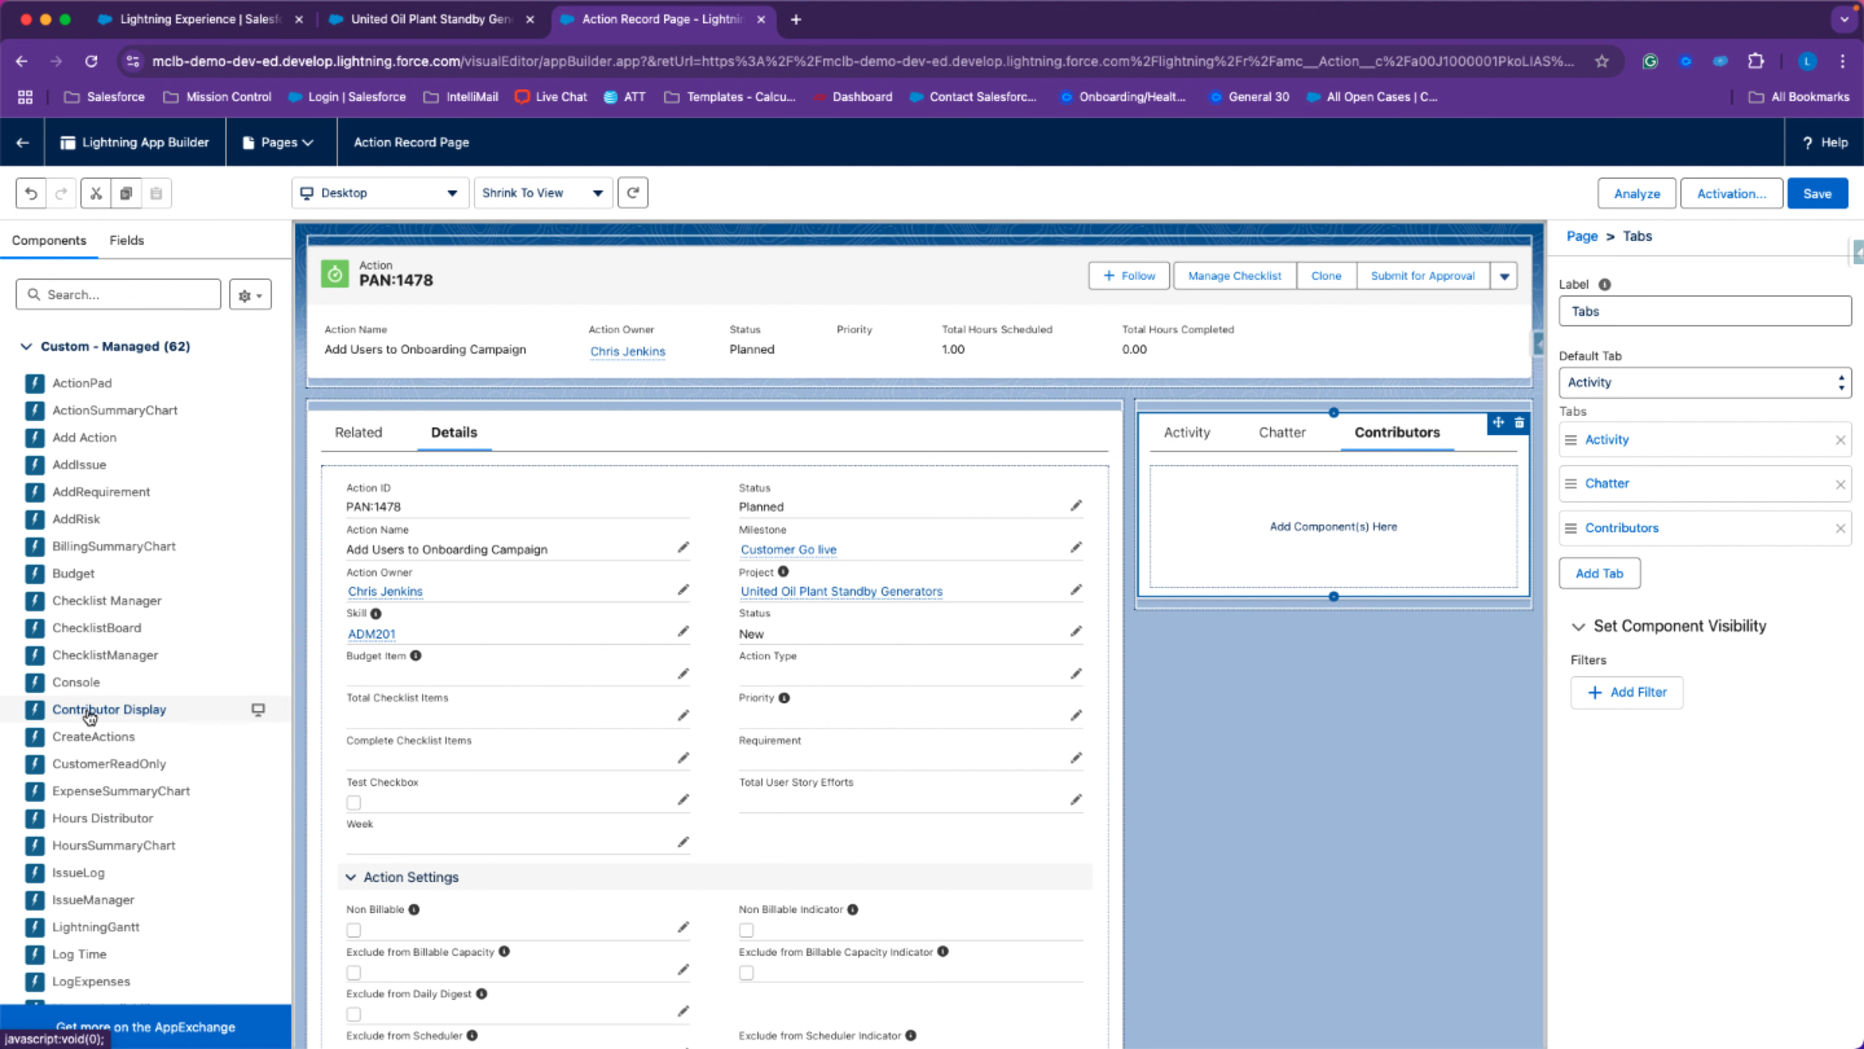
{"action": "scroll", "coordinate": [93, 648], "scroll_direction": "up", "scroll_amount": 1}
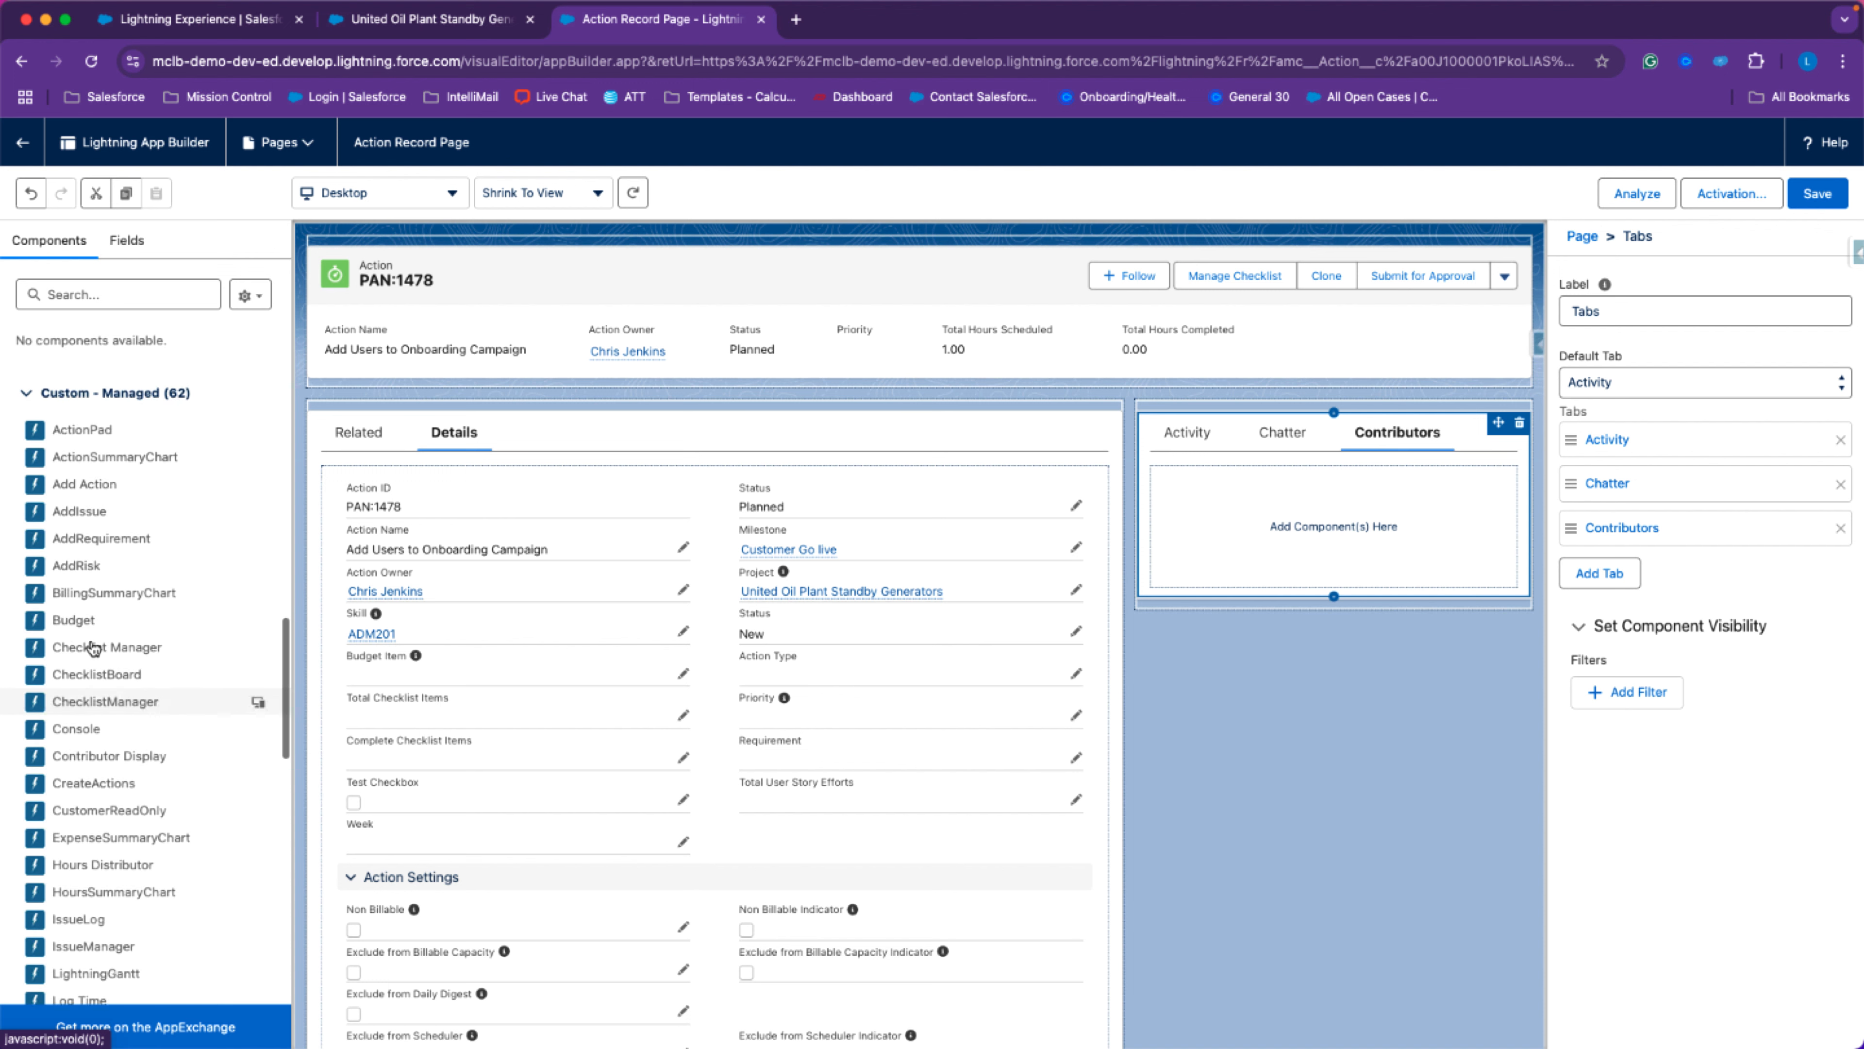
{"action": "scroll", "coordinate": [92, 648], "scroll_direction": "down", "scroll_amount": 1}
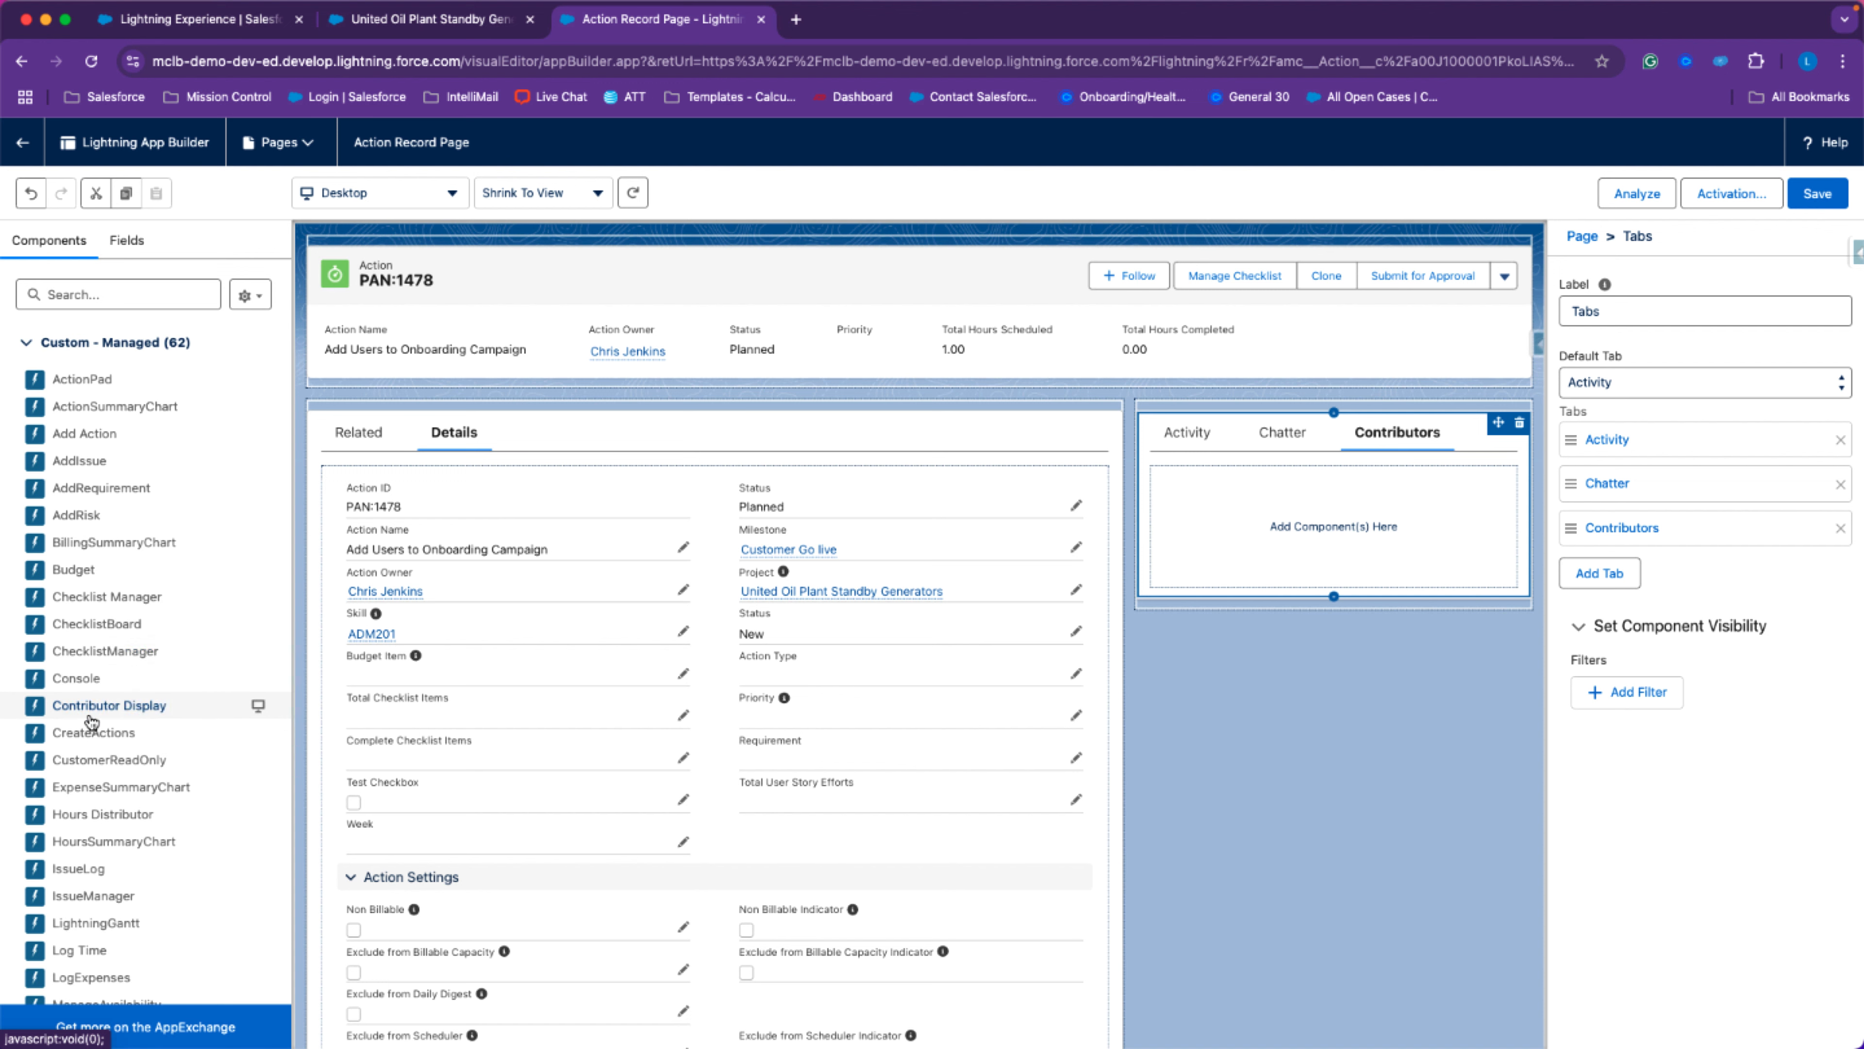
{"action": "left_click_drag", "start_coordinate": [87, 707], "coordinate": [1223, 533]}
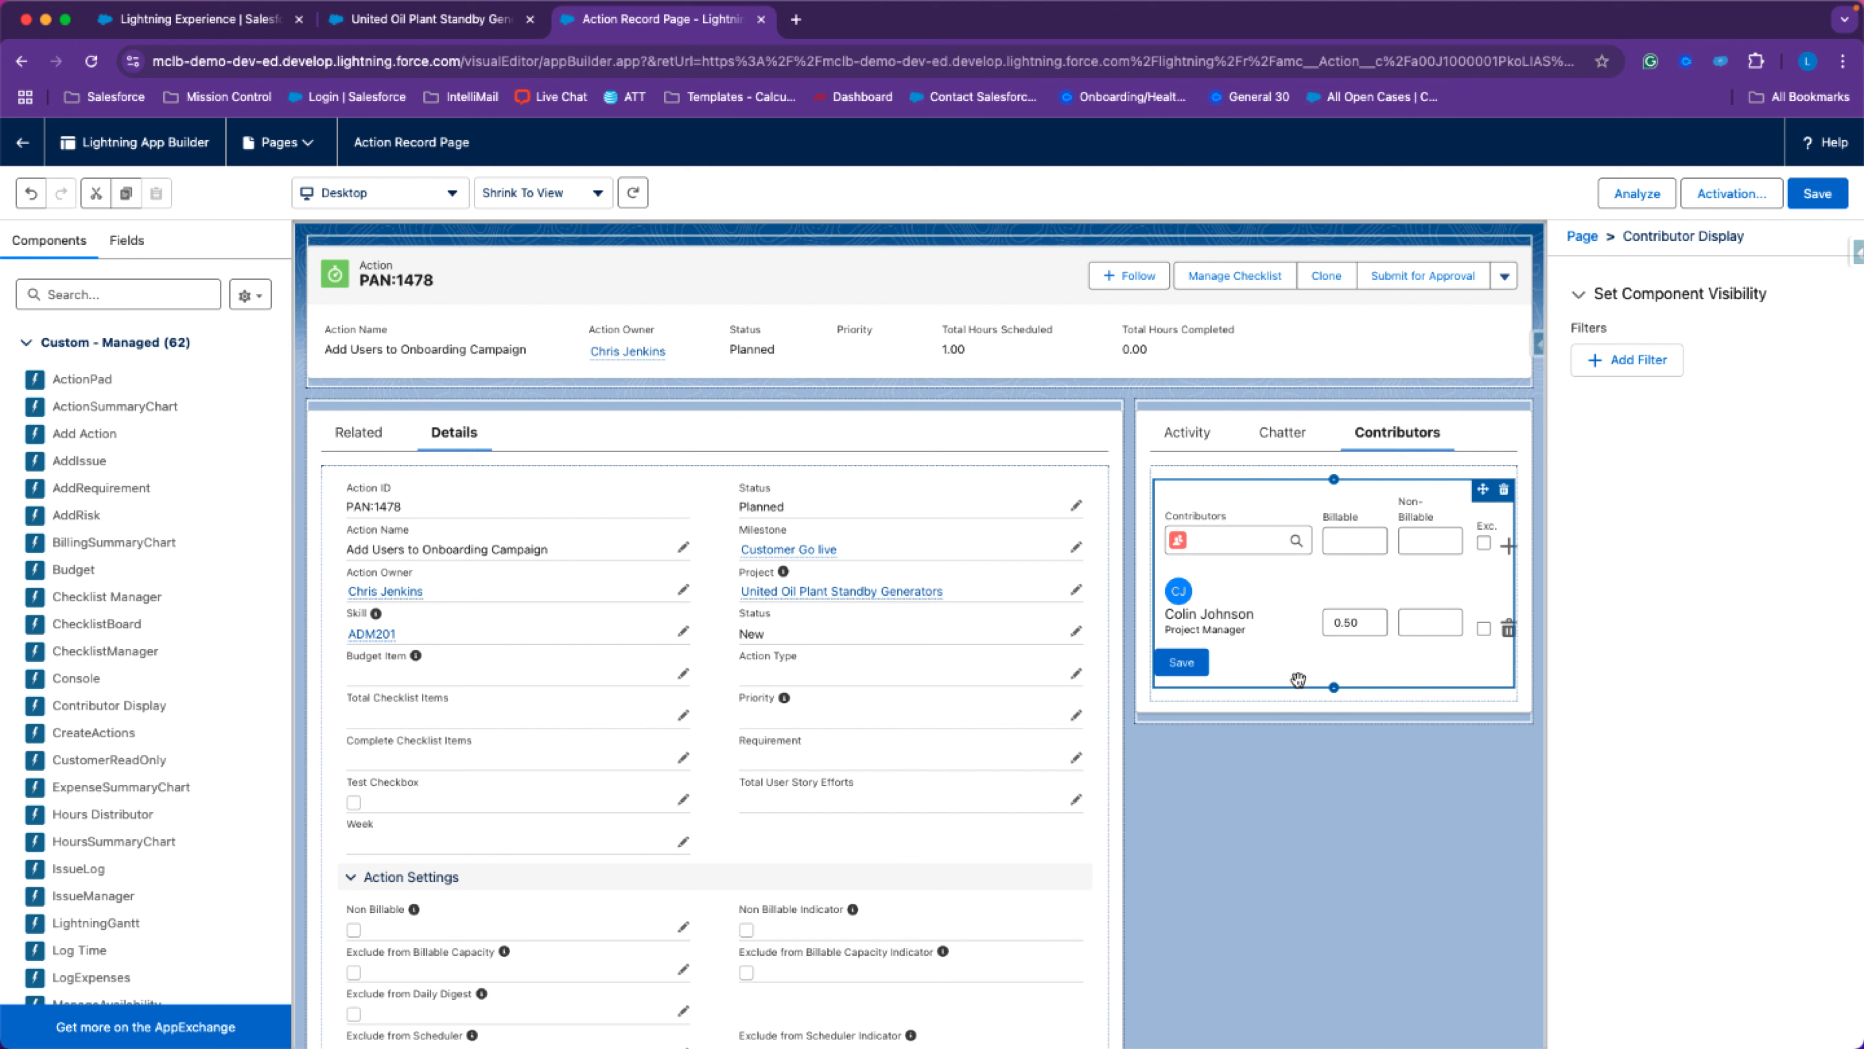
{"action": "left_click", "coordinate": [1833, 200]}
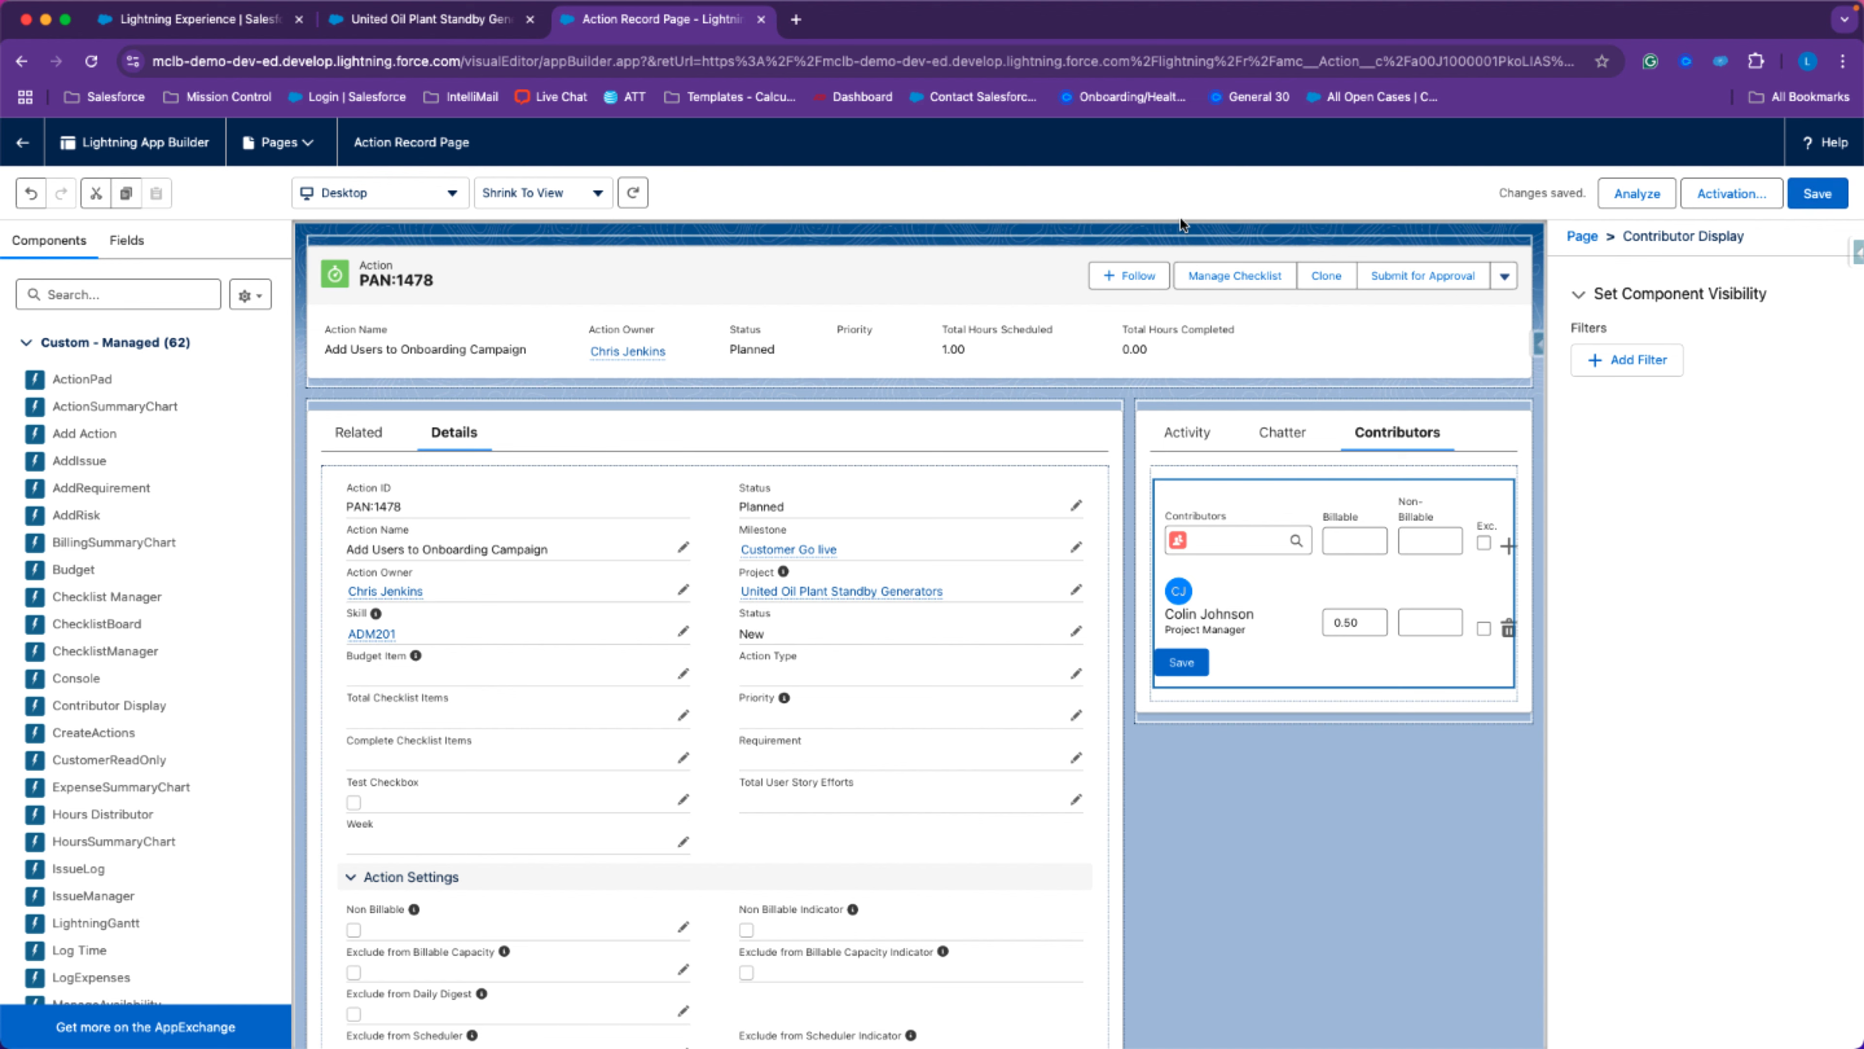
{"action": "left_click", "coordinate": [16, 150]}
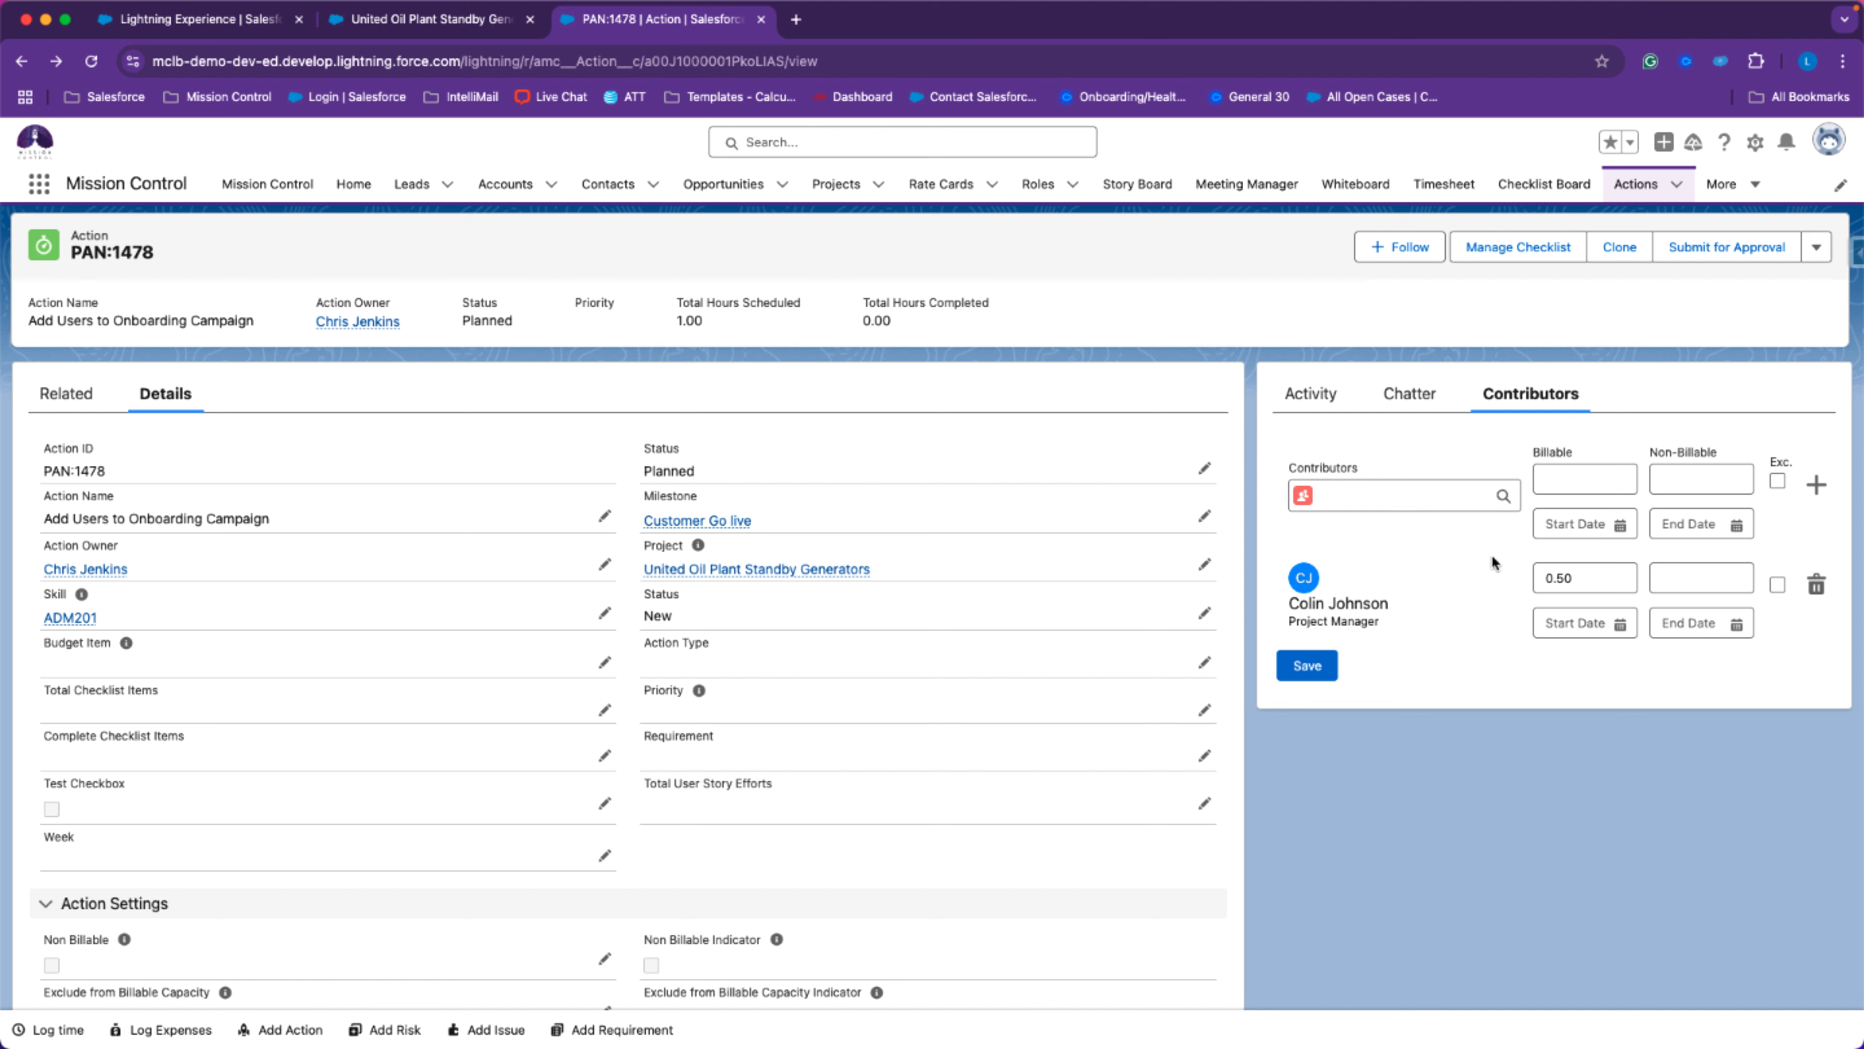
Open the Scheduler and try to move the Technical Developer's Prepare Training Materials contributor action from Friday, March 21 to Monday, March 24.
{"action": "scroll", "coordinate": [166, 558], "scroll_direction": "down", "scroll_amount": 2}
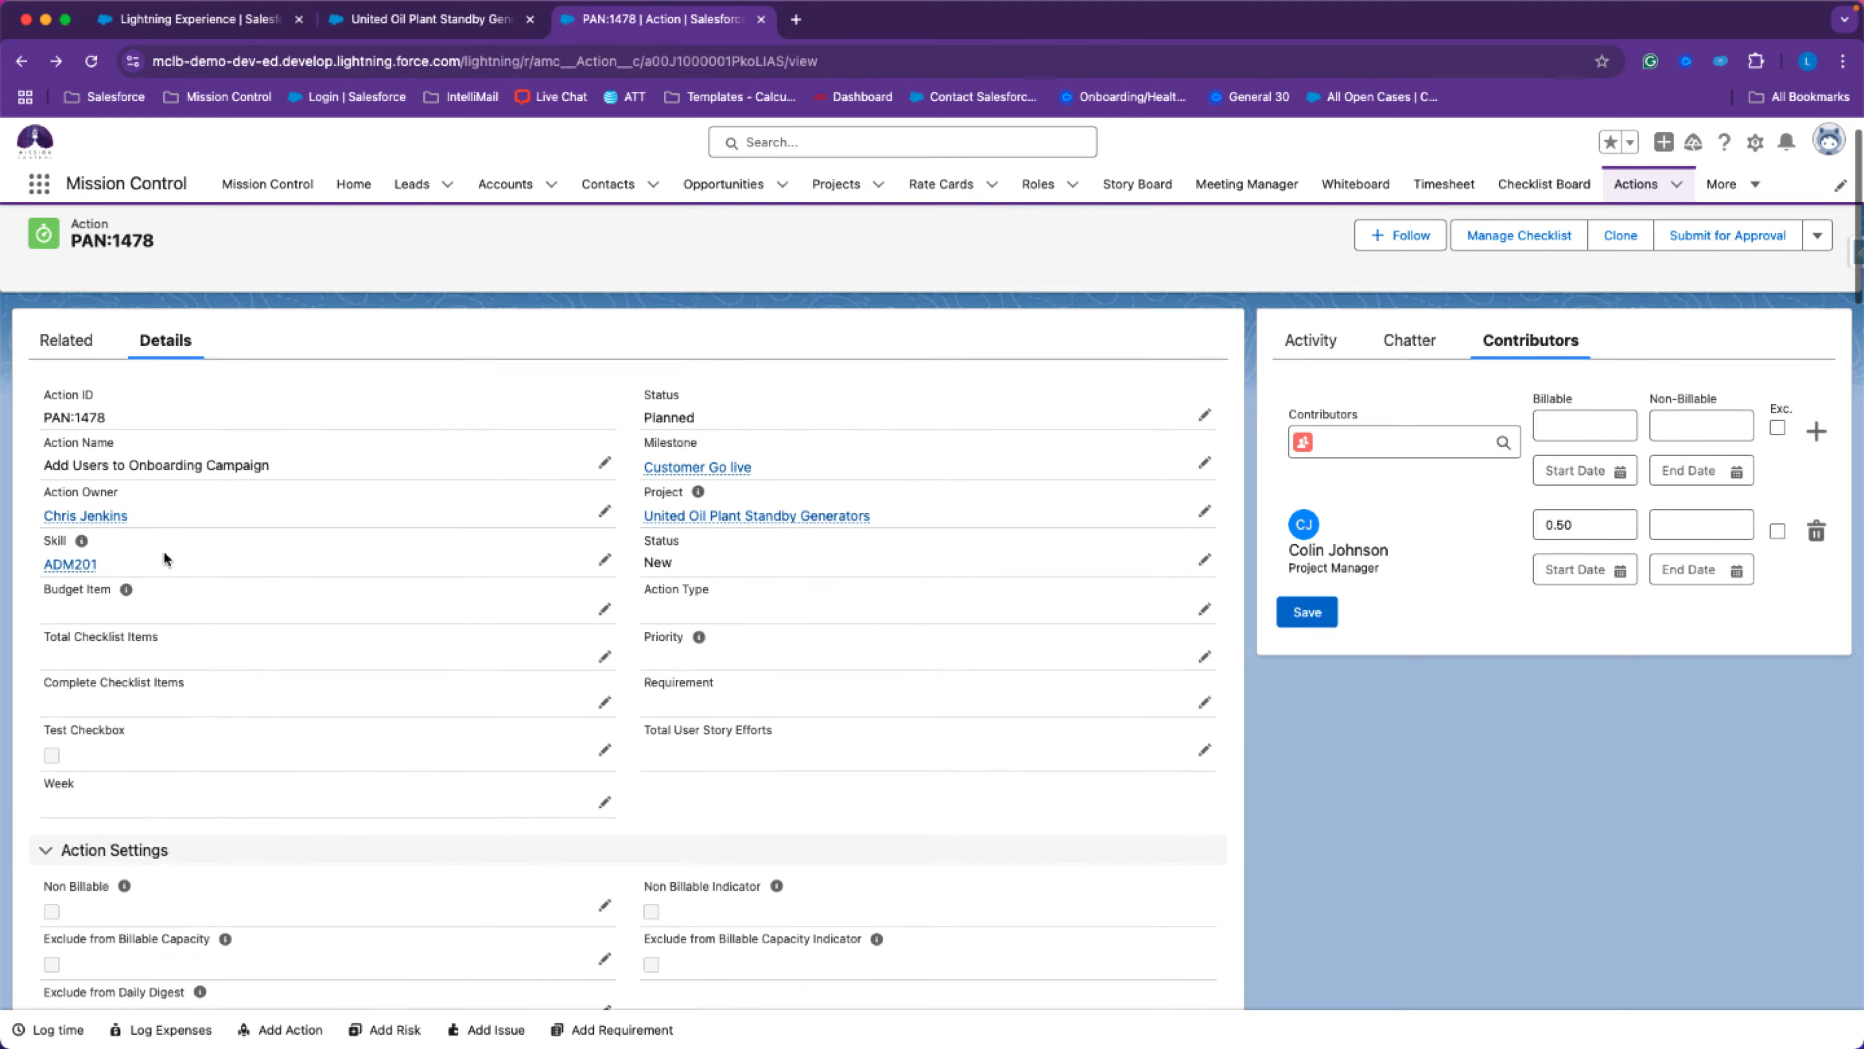
{"action": "scroll", "coordinate": [164, 551], "scroll_direction": "up", "scroll_amount": 2}
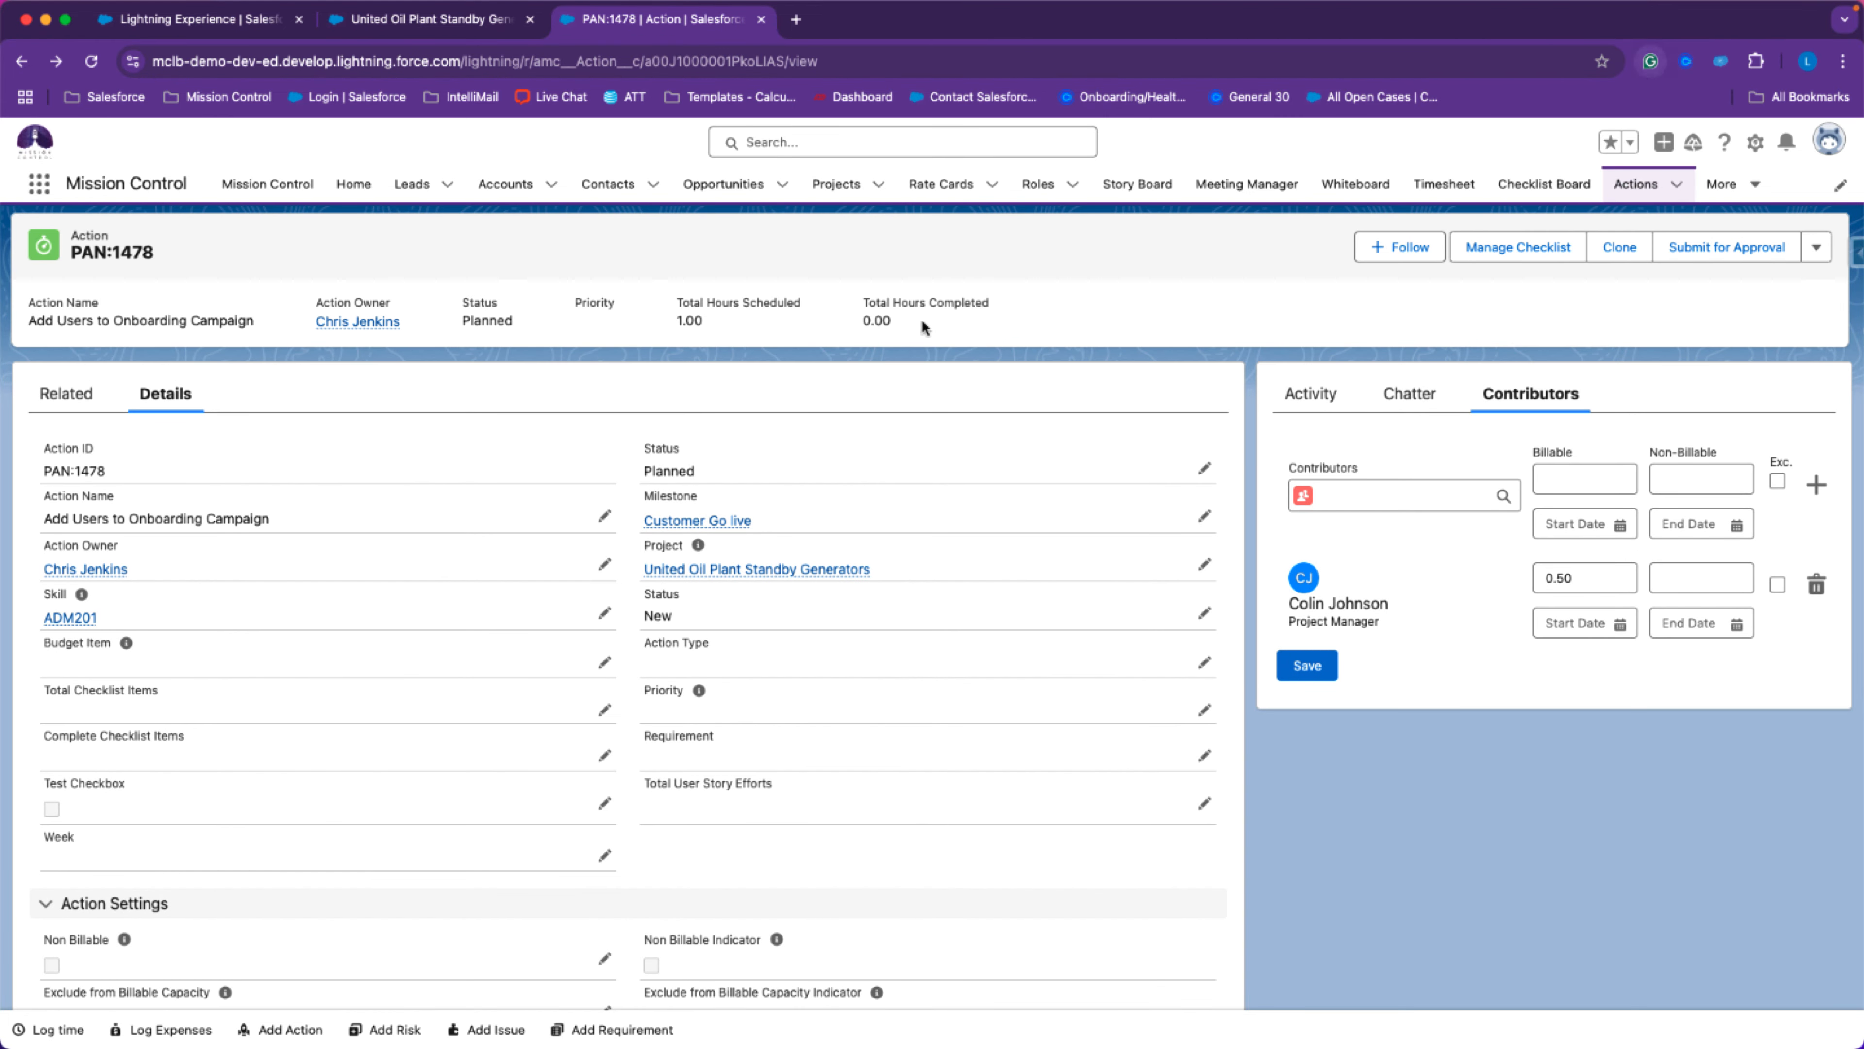
{"action": "left_click", "coordinate": [1453, 193]}
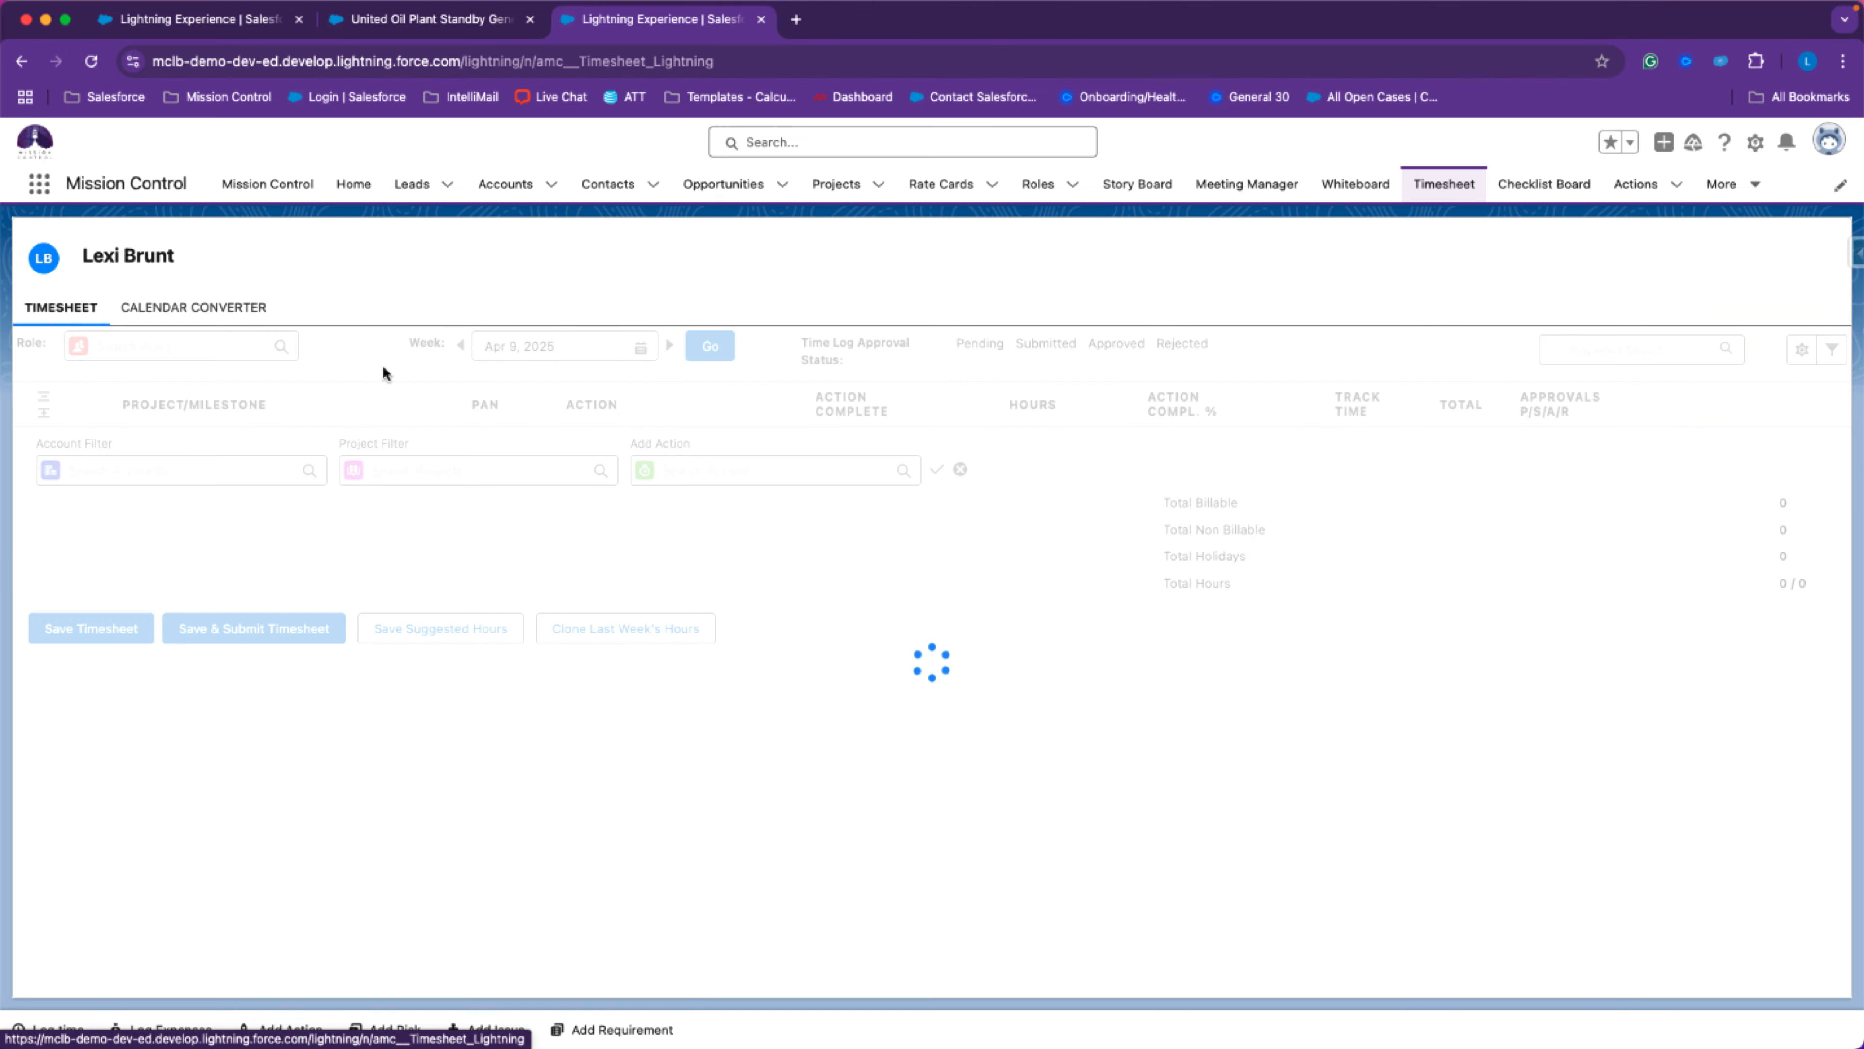
{"action": "left_click", "coordinate": [1717, 185]}
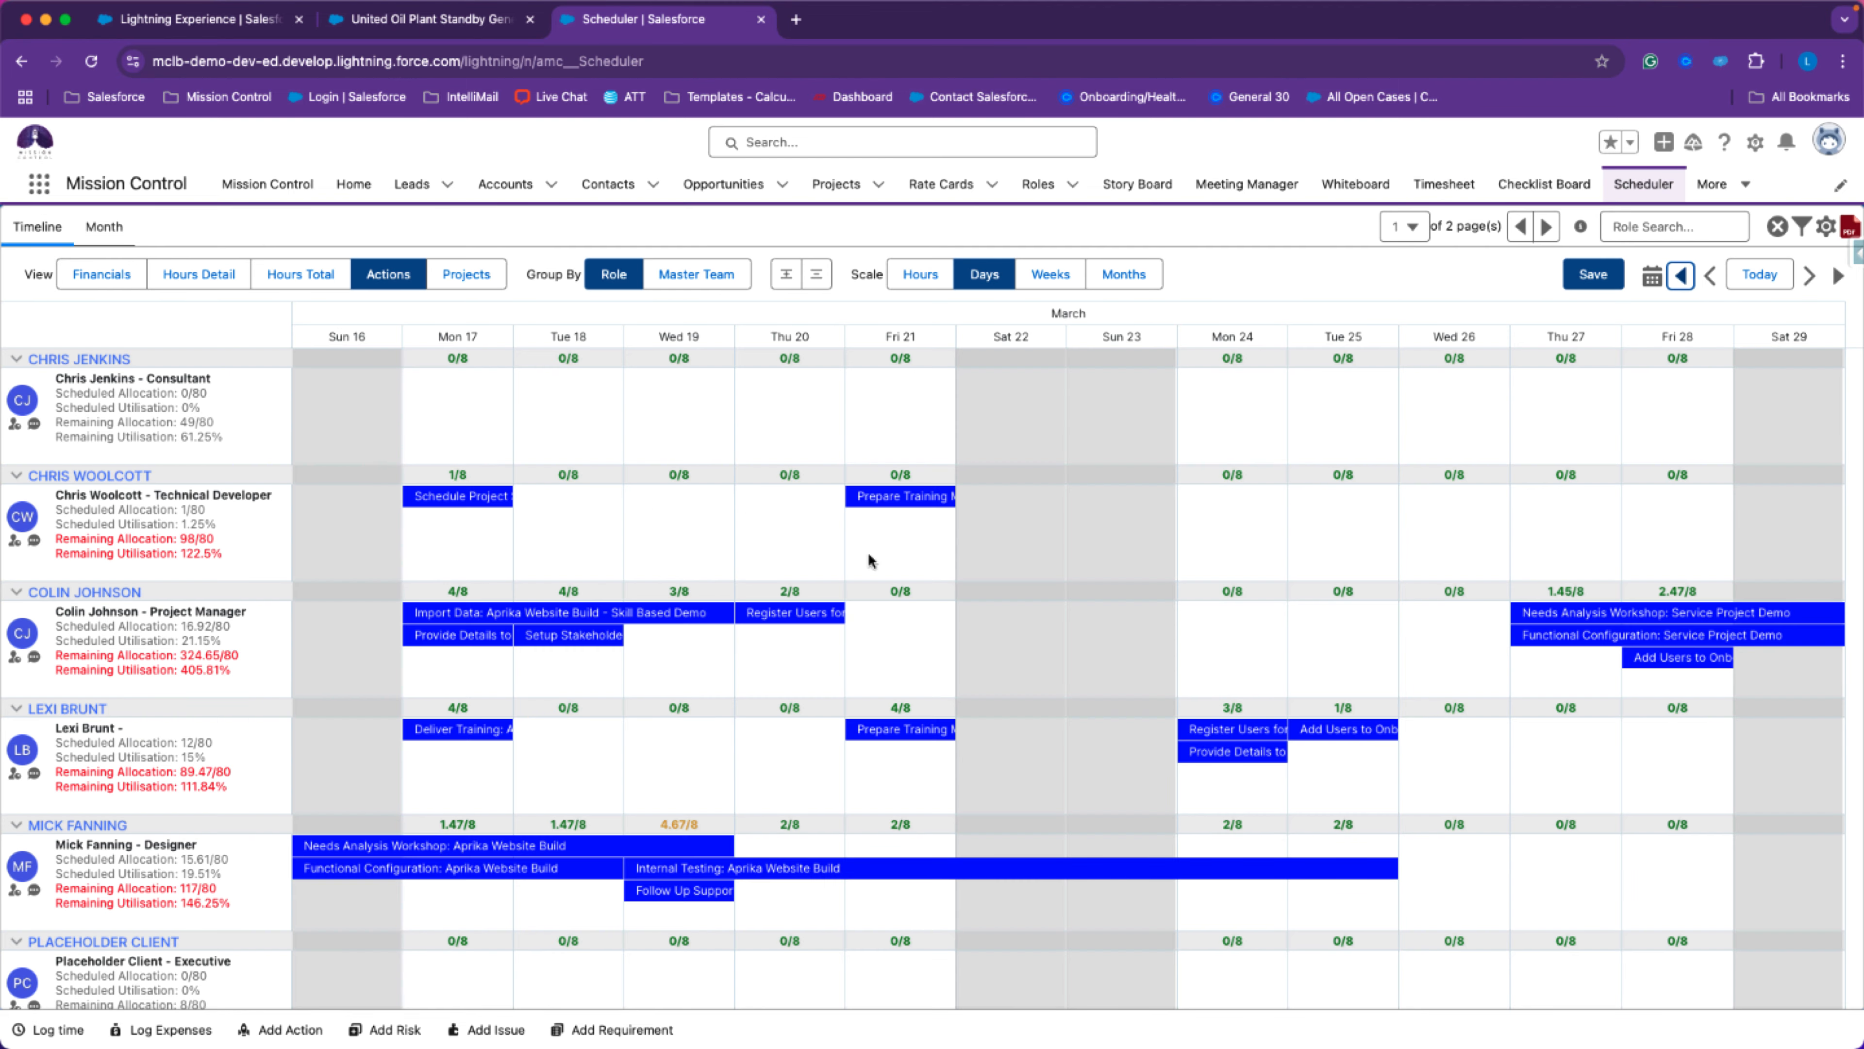
{"action": "mouse_move", "coordinate": [880, 501]}
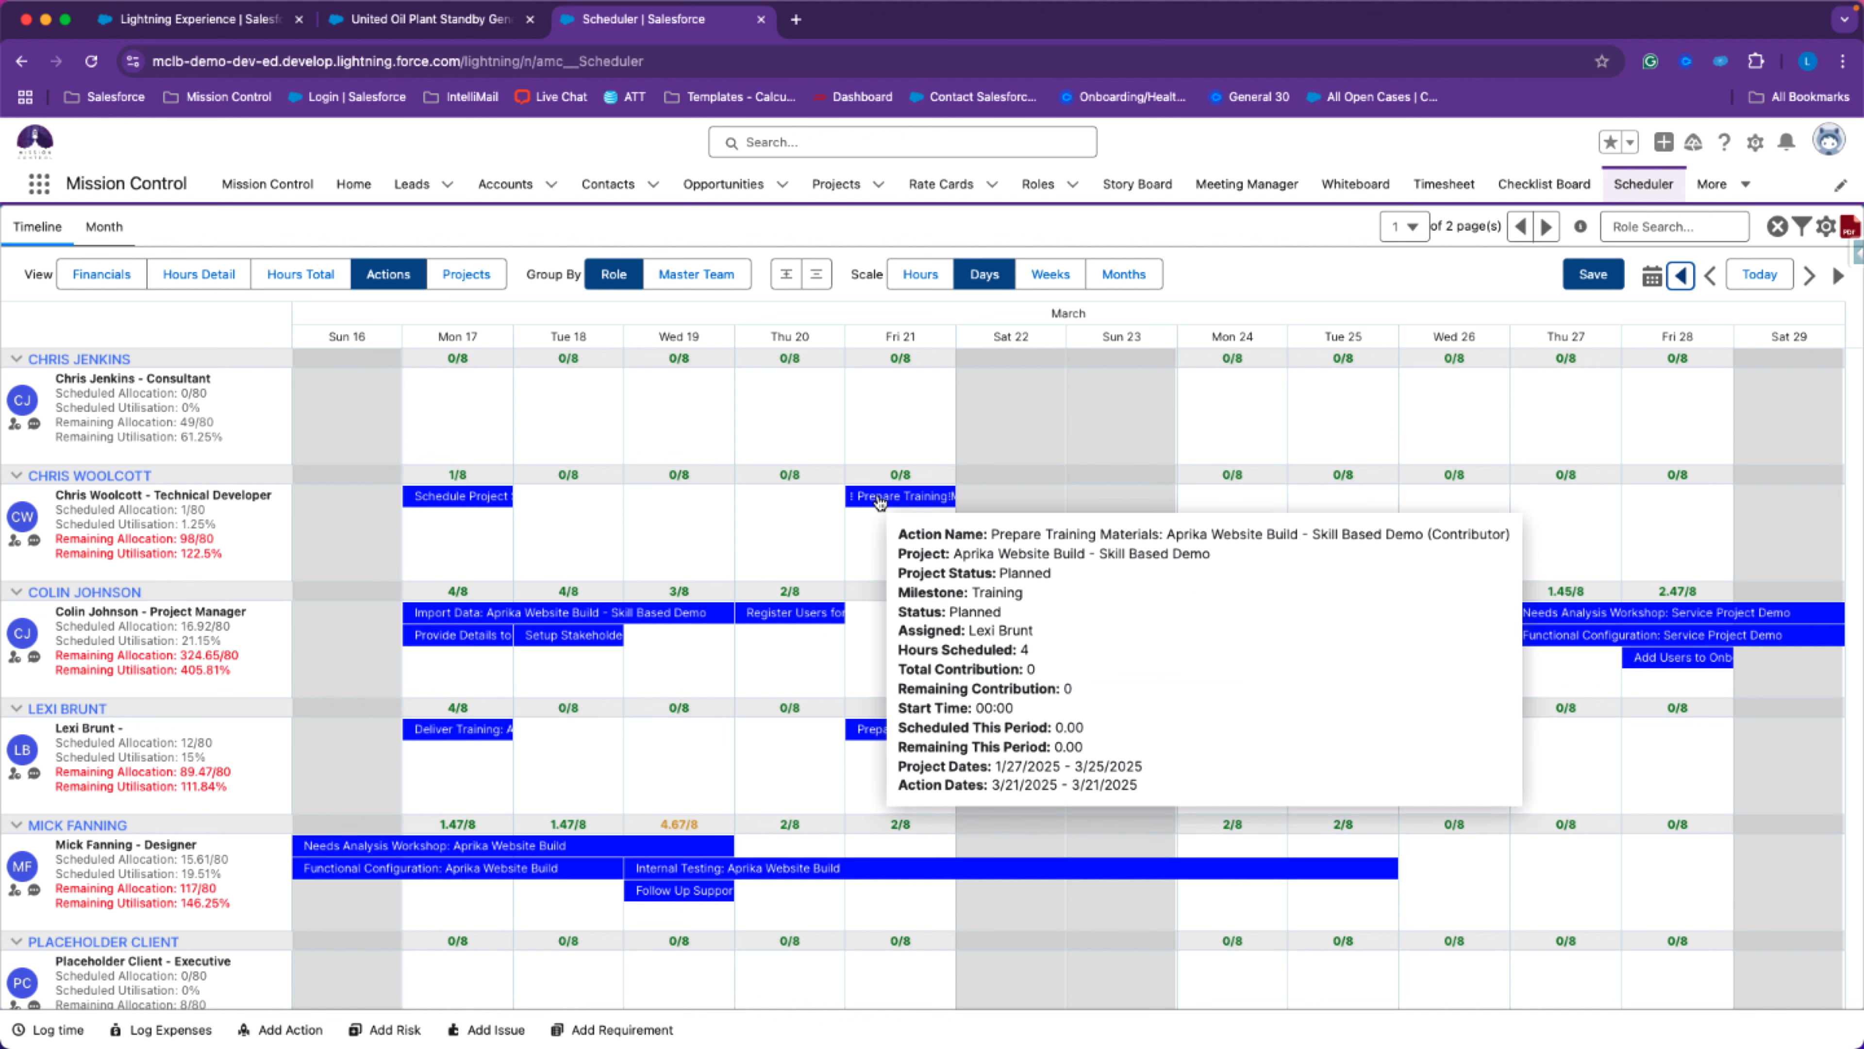
{"action": "left_click_drag", "start_coordinate": [880, 502], "coordinate": [1232, 507]}
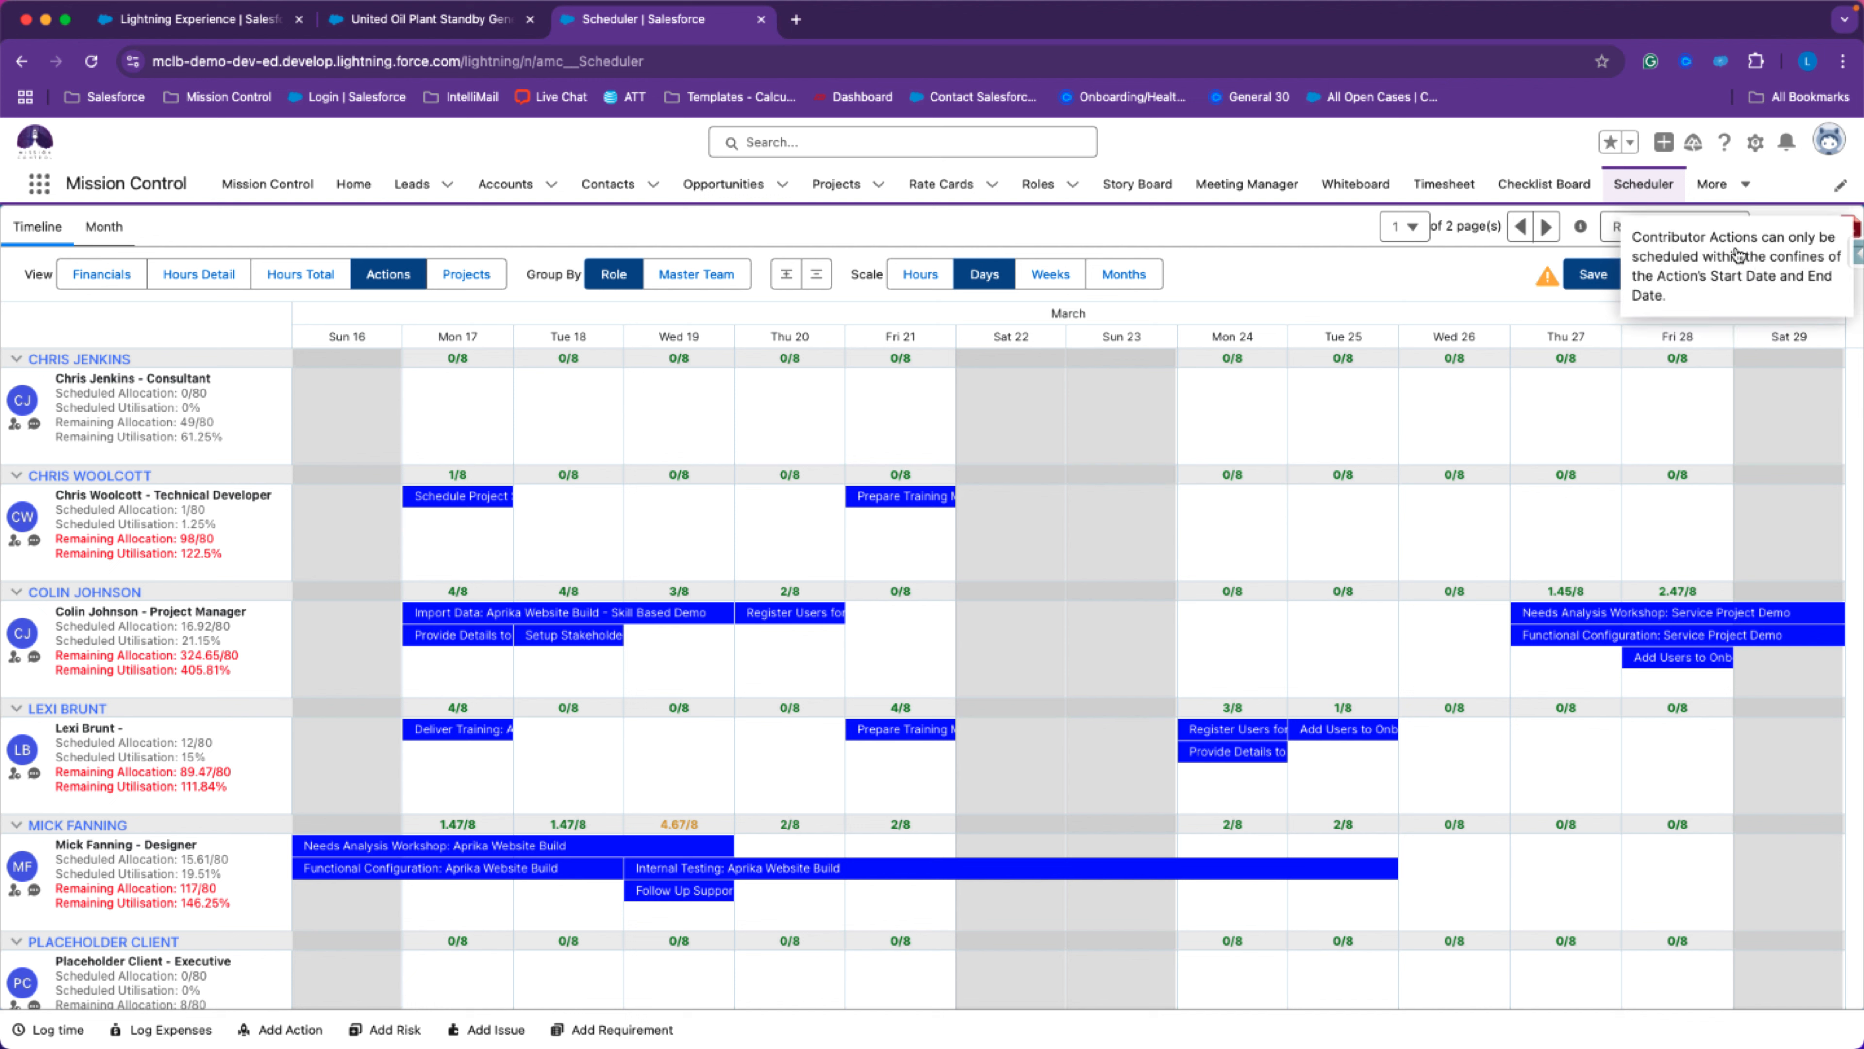